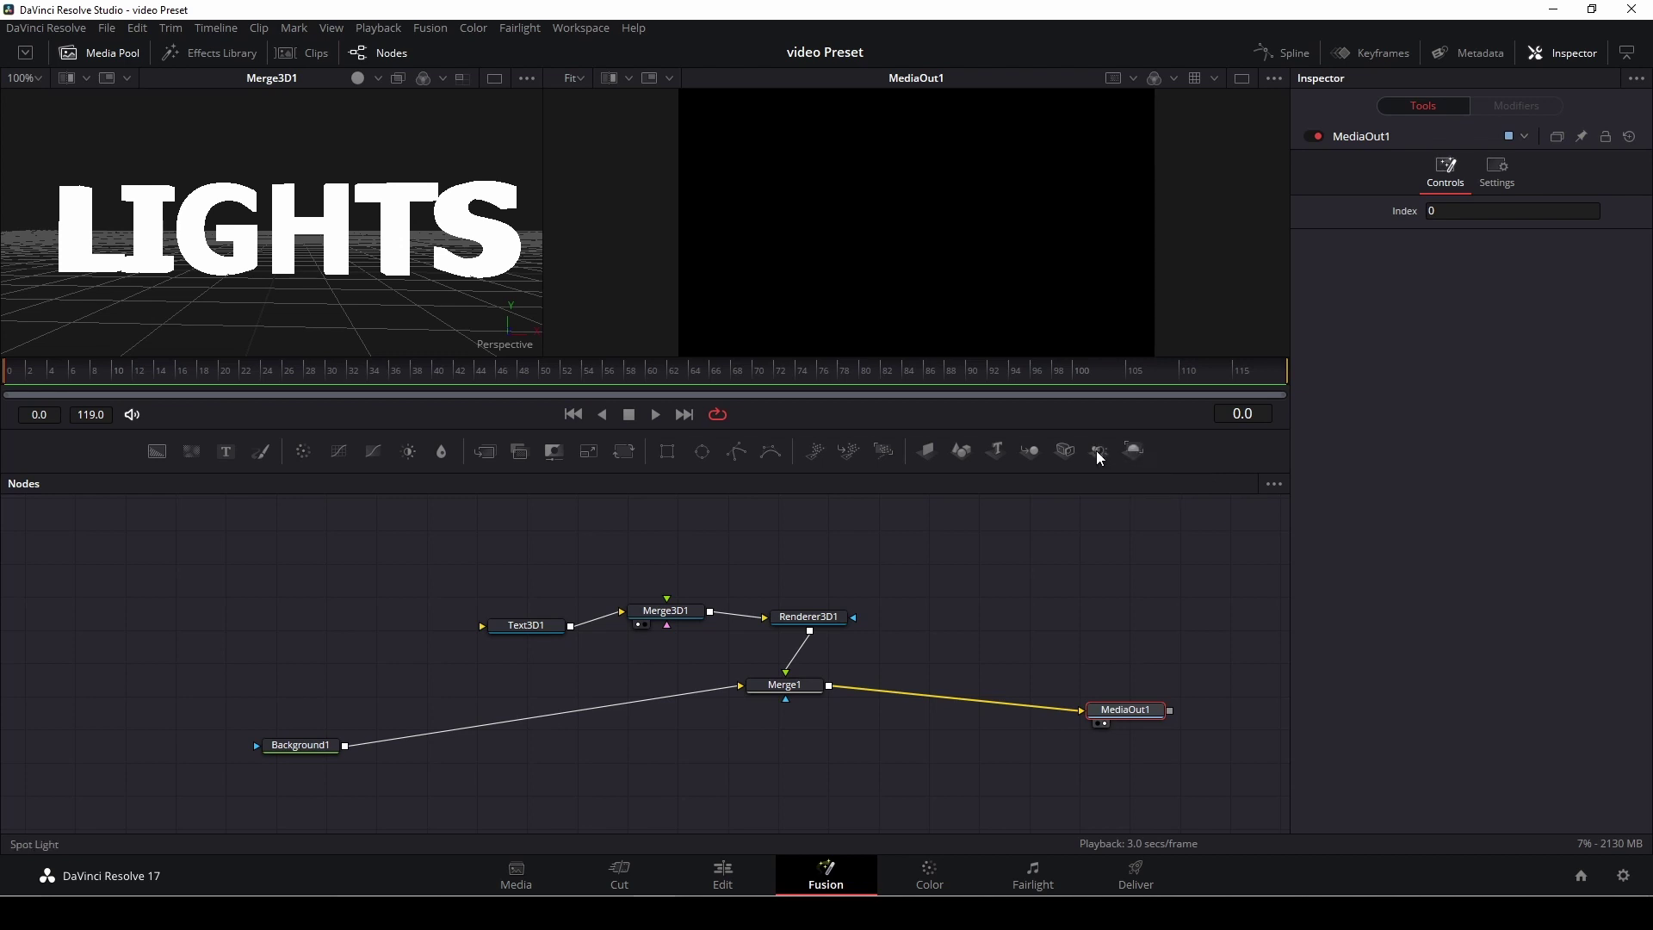
# Add a Spot Light node, wire it into Merge3D1 above it, and select Renderer3D1.
pyautogui.moveTo(1096, 450); pyautogui.dragTo(944, 542)
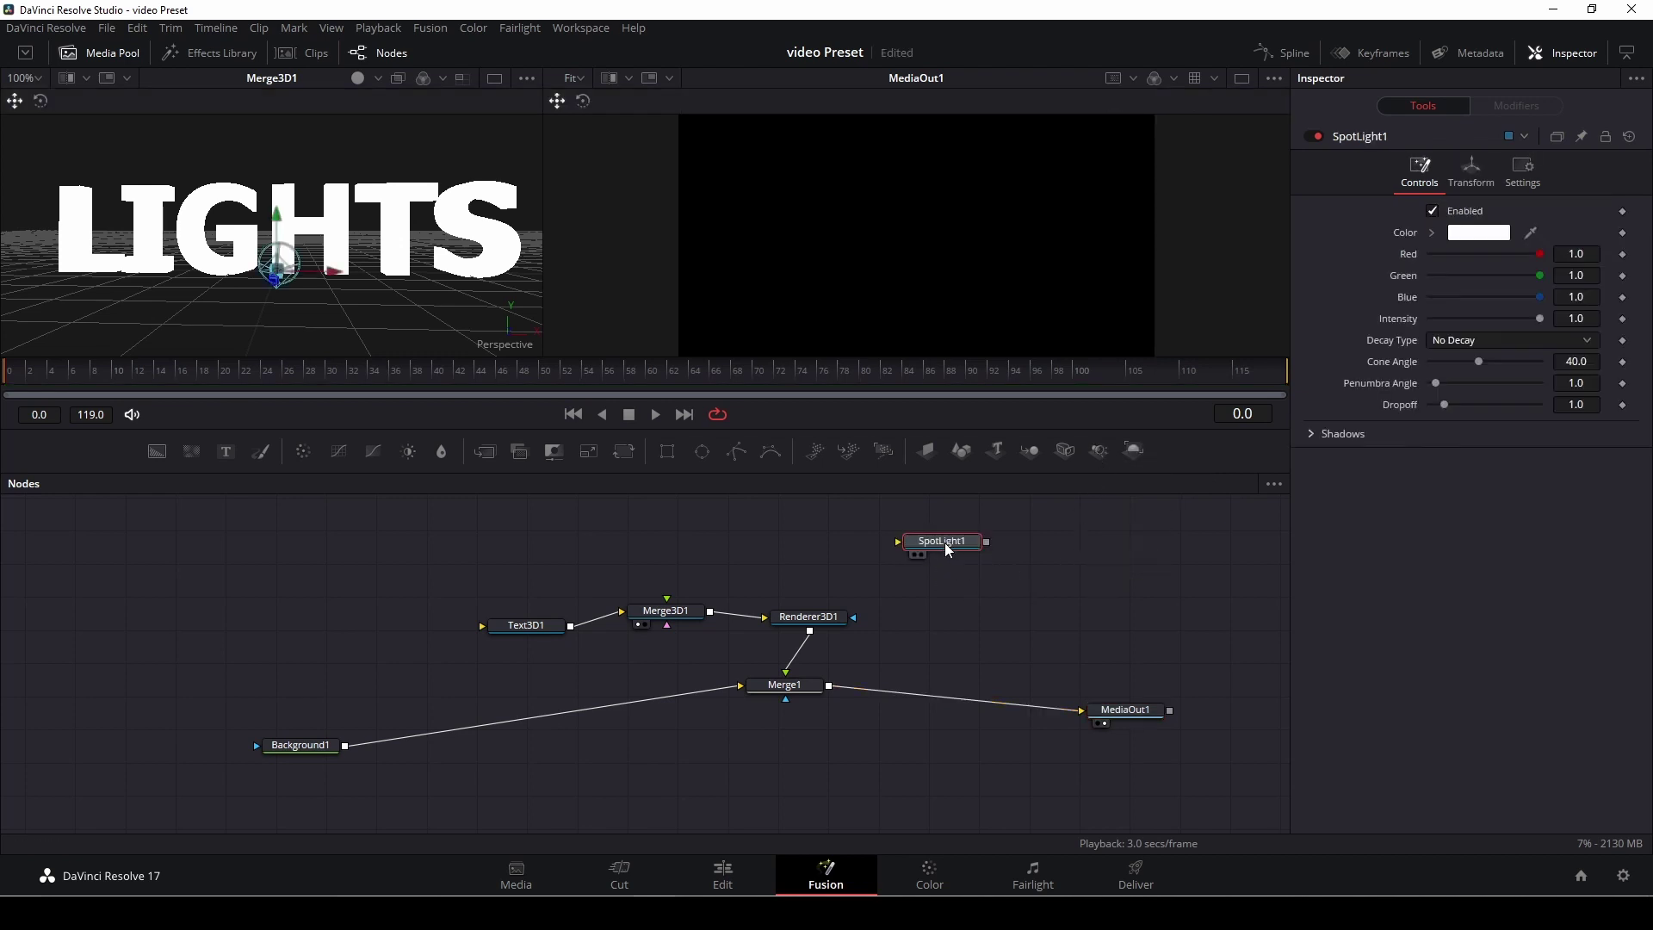
pyautogui.moveTo(988, 545); pyautogui.dragTo(677, 618)
pyautogui.moveTo(966, 546); pyautogui.dragTo(694, 537)
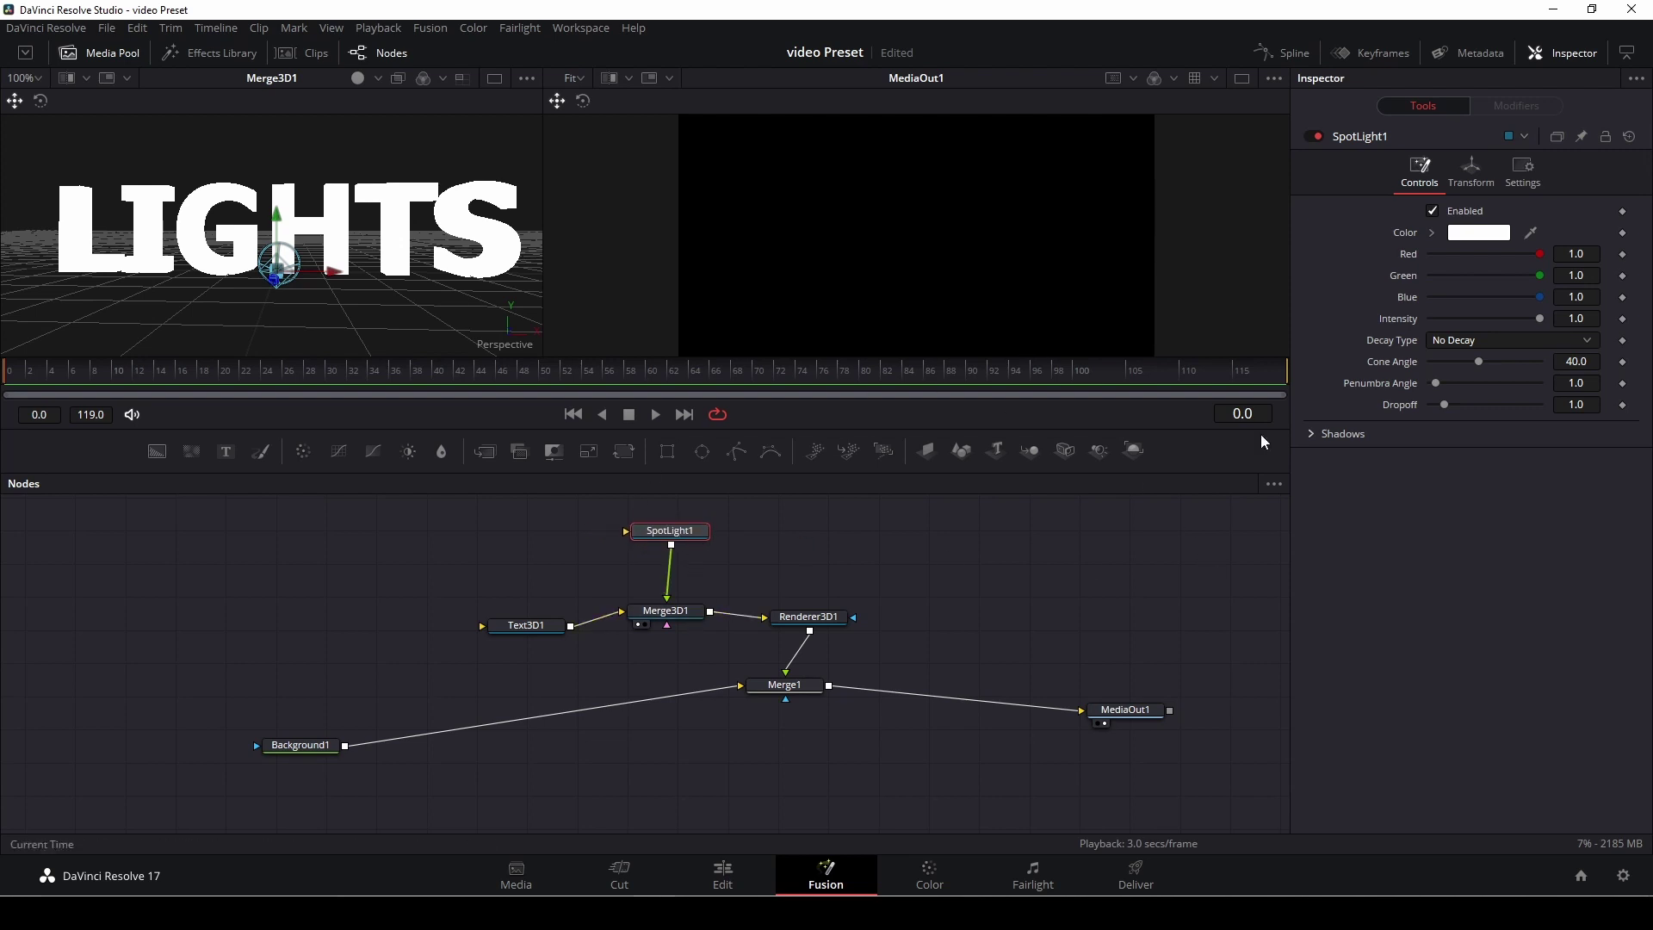
pyautogui.click(795, 619)
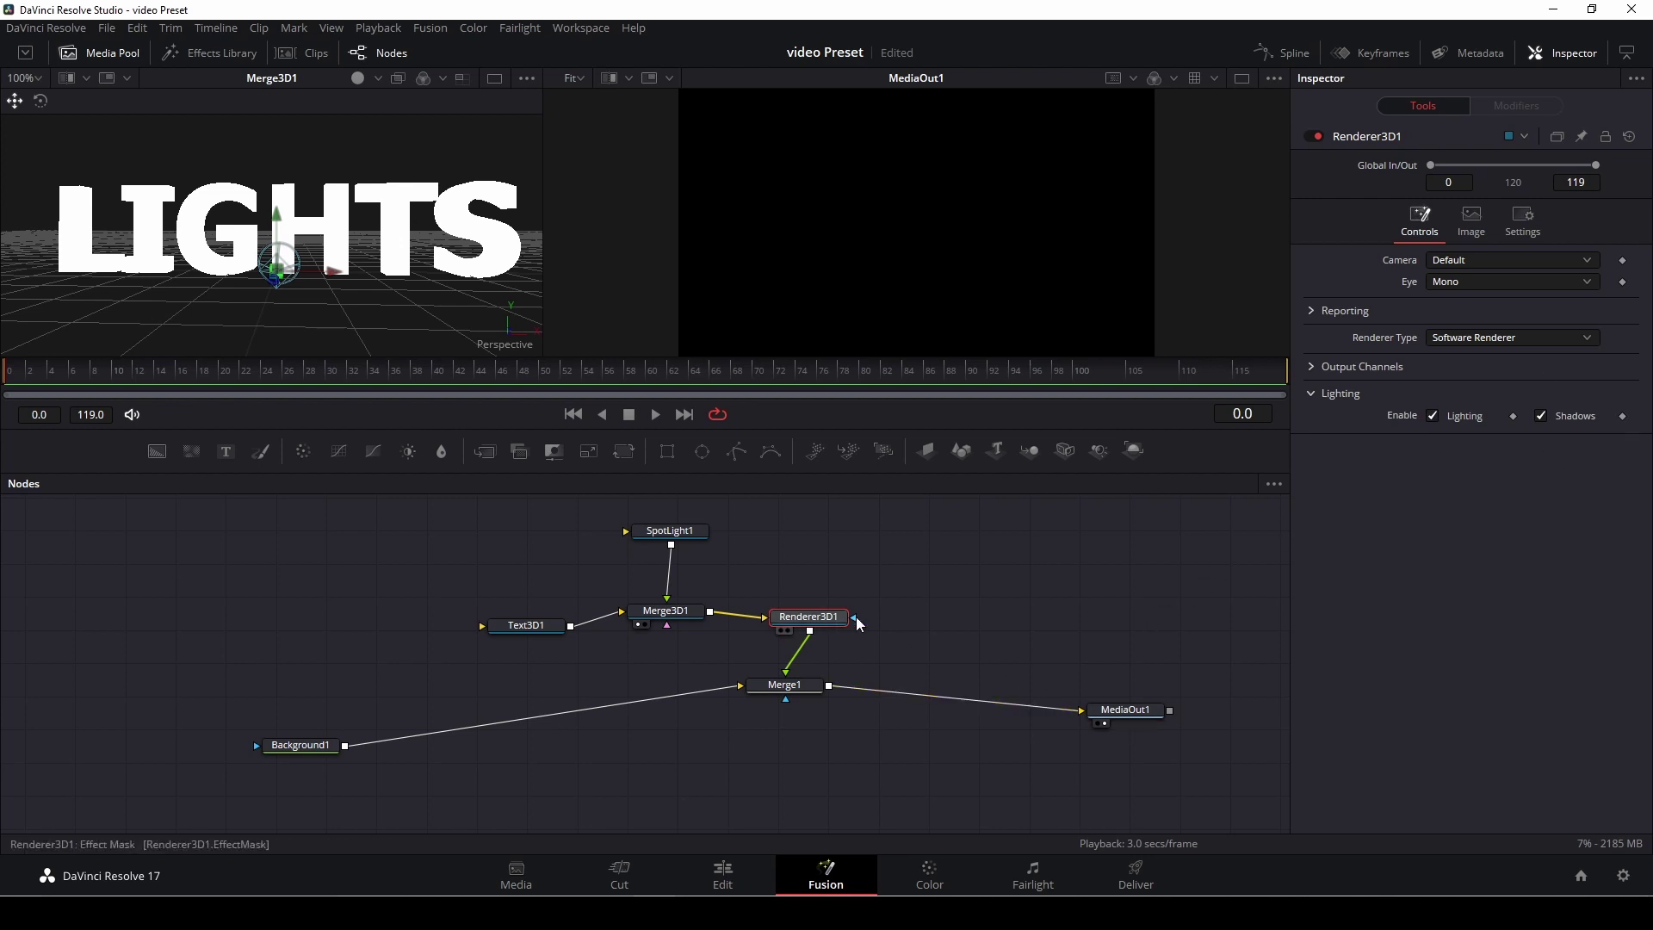
# Rotate SpotLight1 toward the text and drag it in the viewer near the GH letters.
pyautogui.click(693, 532)
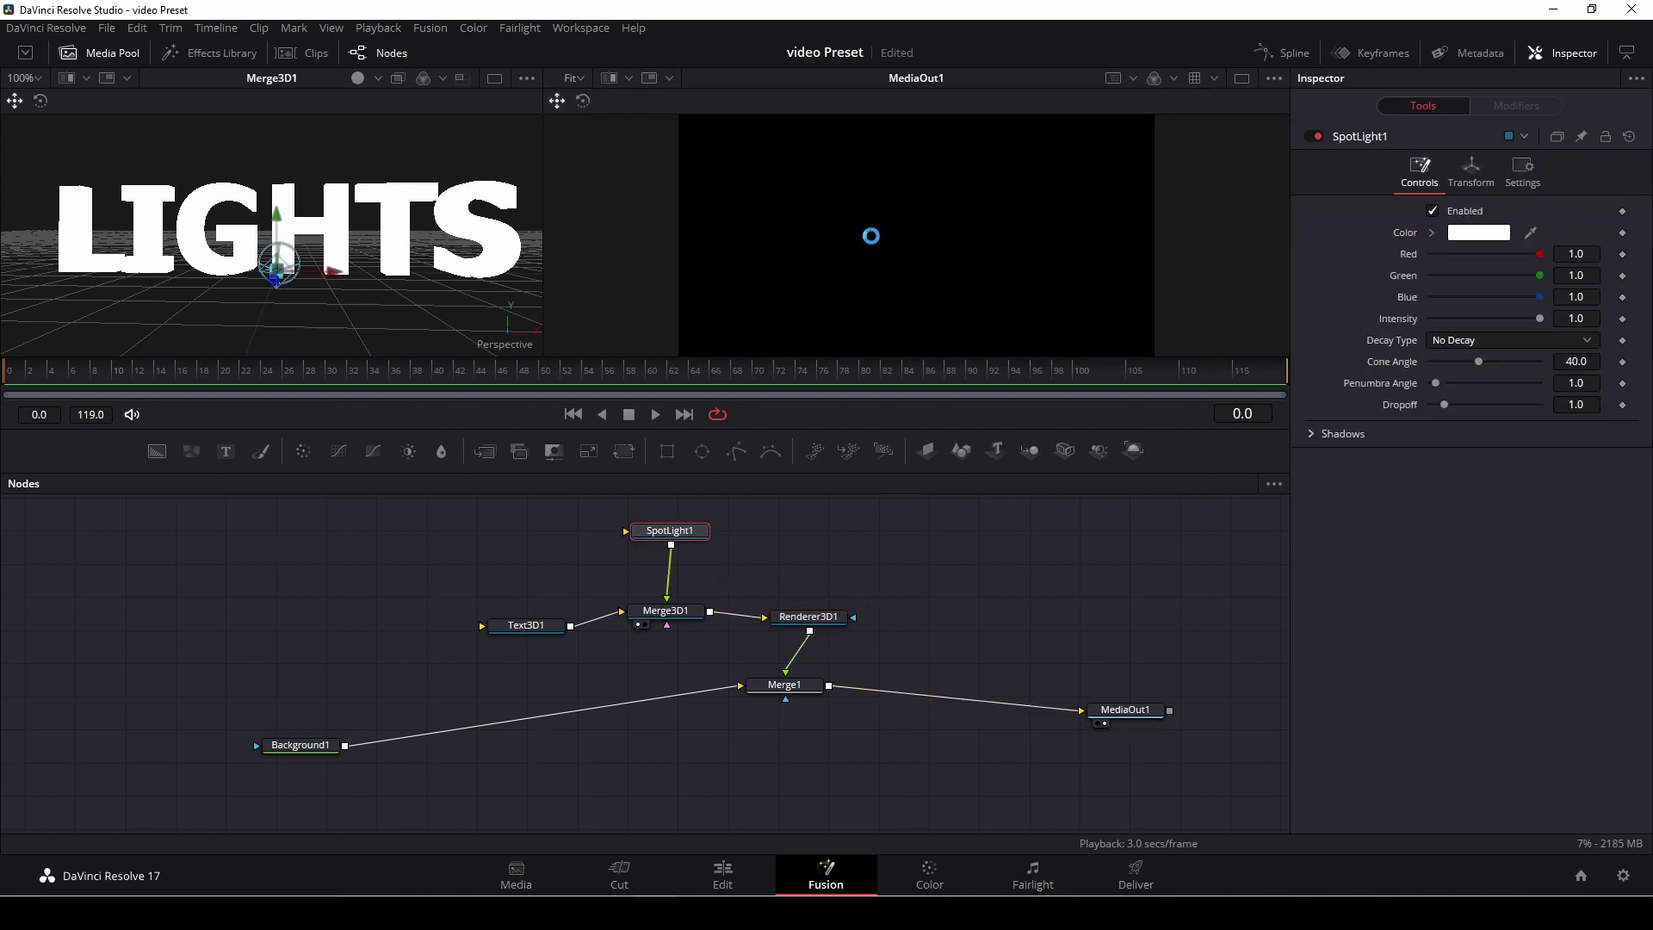
pyautogui.click(1472, 170)
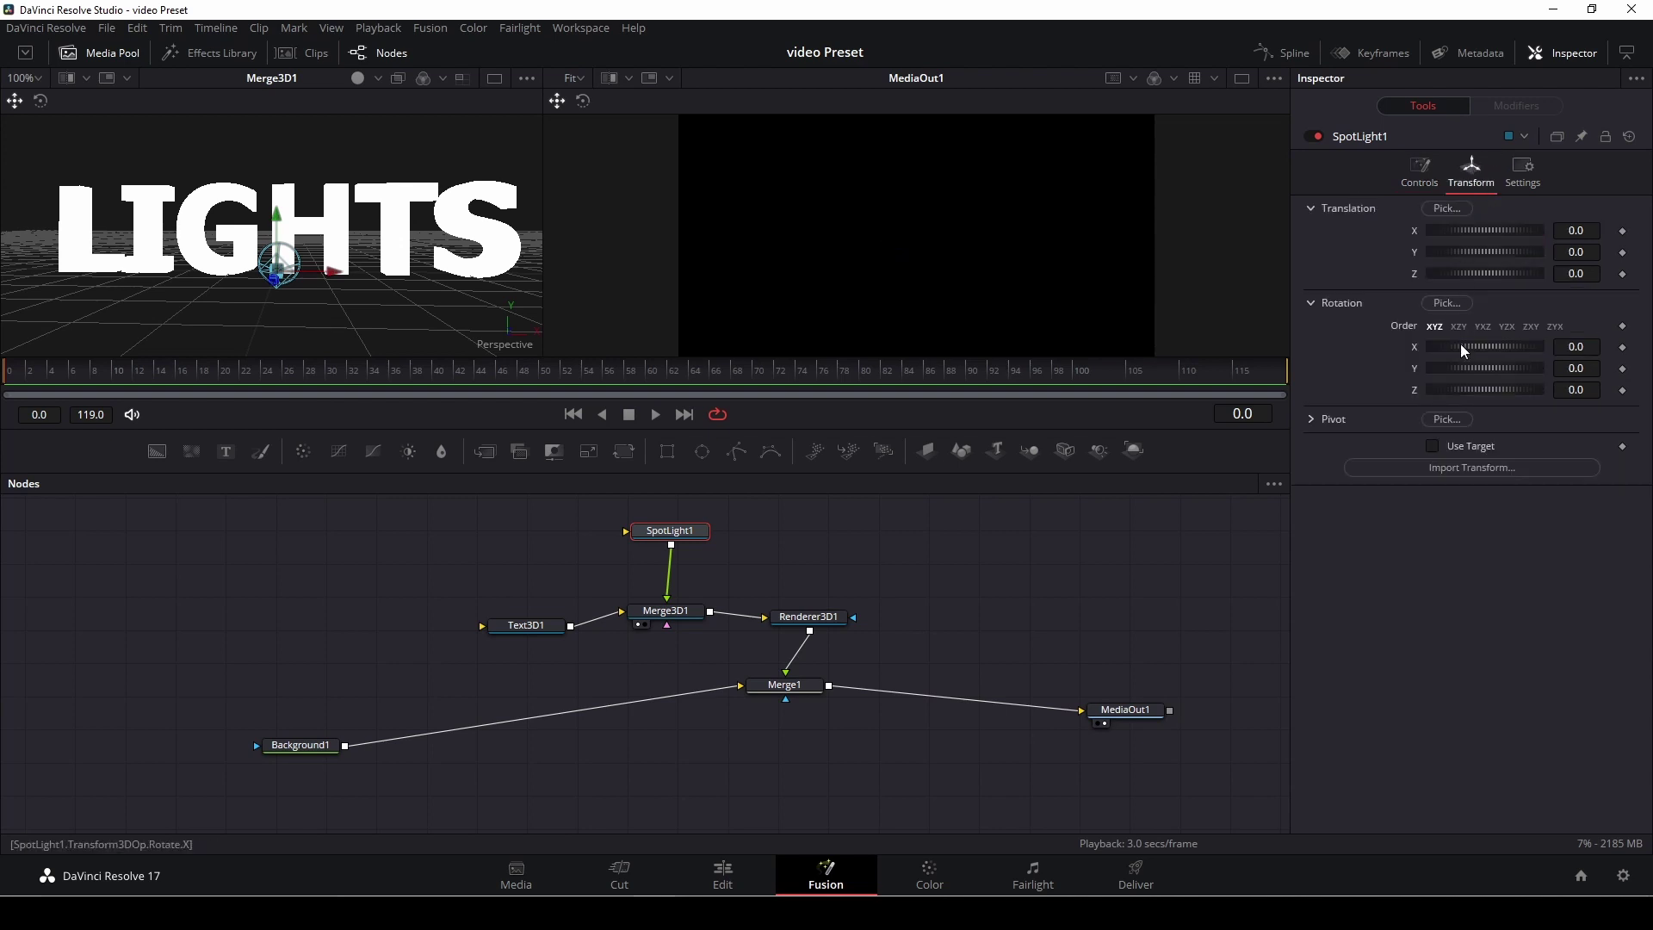
pyautogui.moveTo(1462, 346)
pyautogui.mouseDown()
pyautogui.moveTo(1480, 347)
pyautogui.moveTo(1453, 370)
pyautogui.moveTo(1489, 371)
pyautogui.moveTo(1390, 388)
pyautogui.moveTo(1488, 343)
pyautogui.moveTo(1458, 348)
pyautogui.mouseUp()
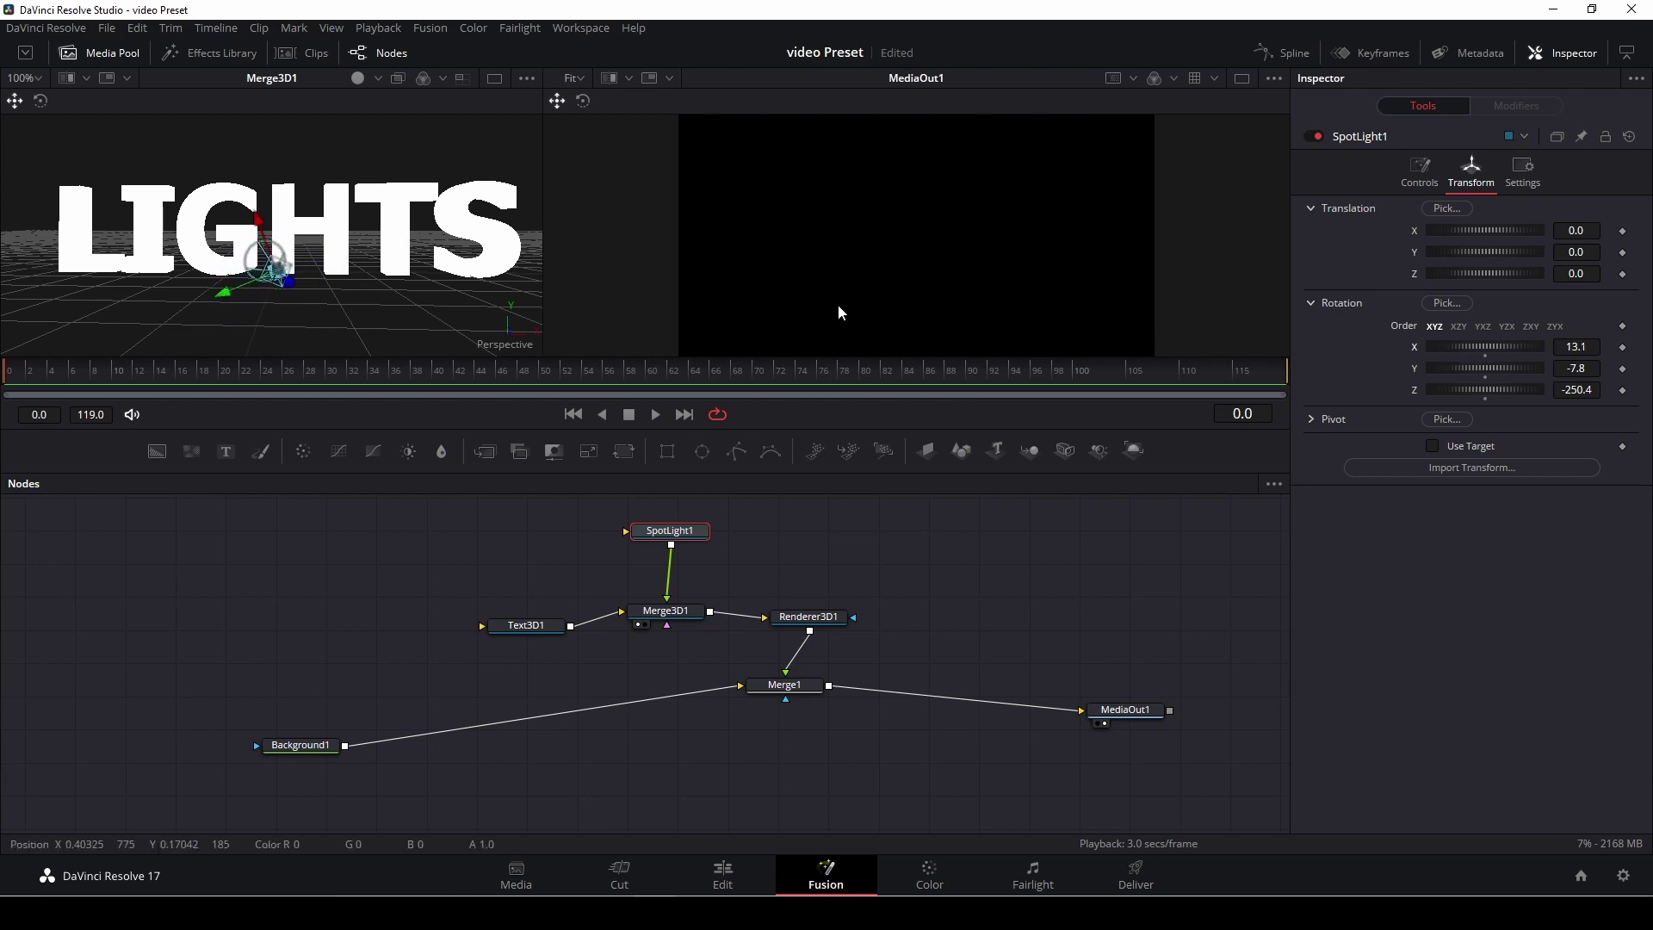
pyautogui.moveTo(262, 275)
pyautogui.mouseDown()
pyautogui.moveTo(323, 310)
pyautogui.moveTo(282, 196)
pyautogui.mouseUp()
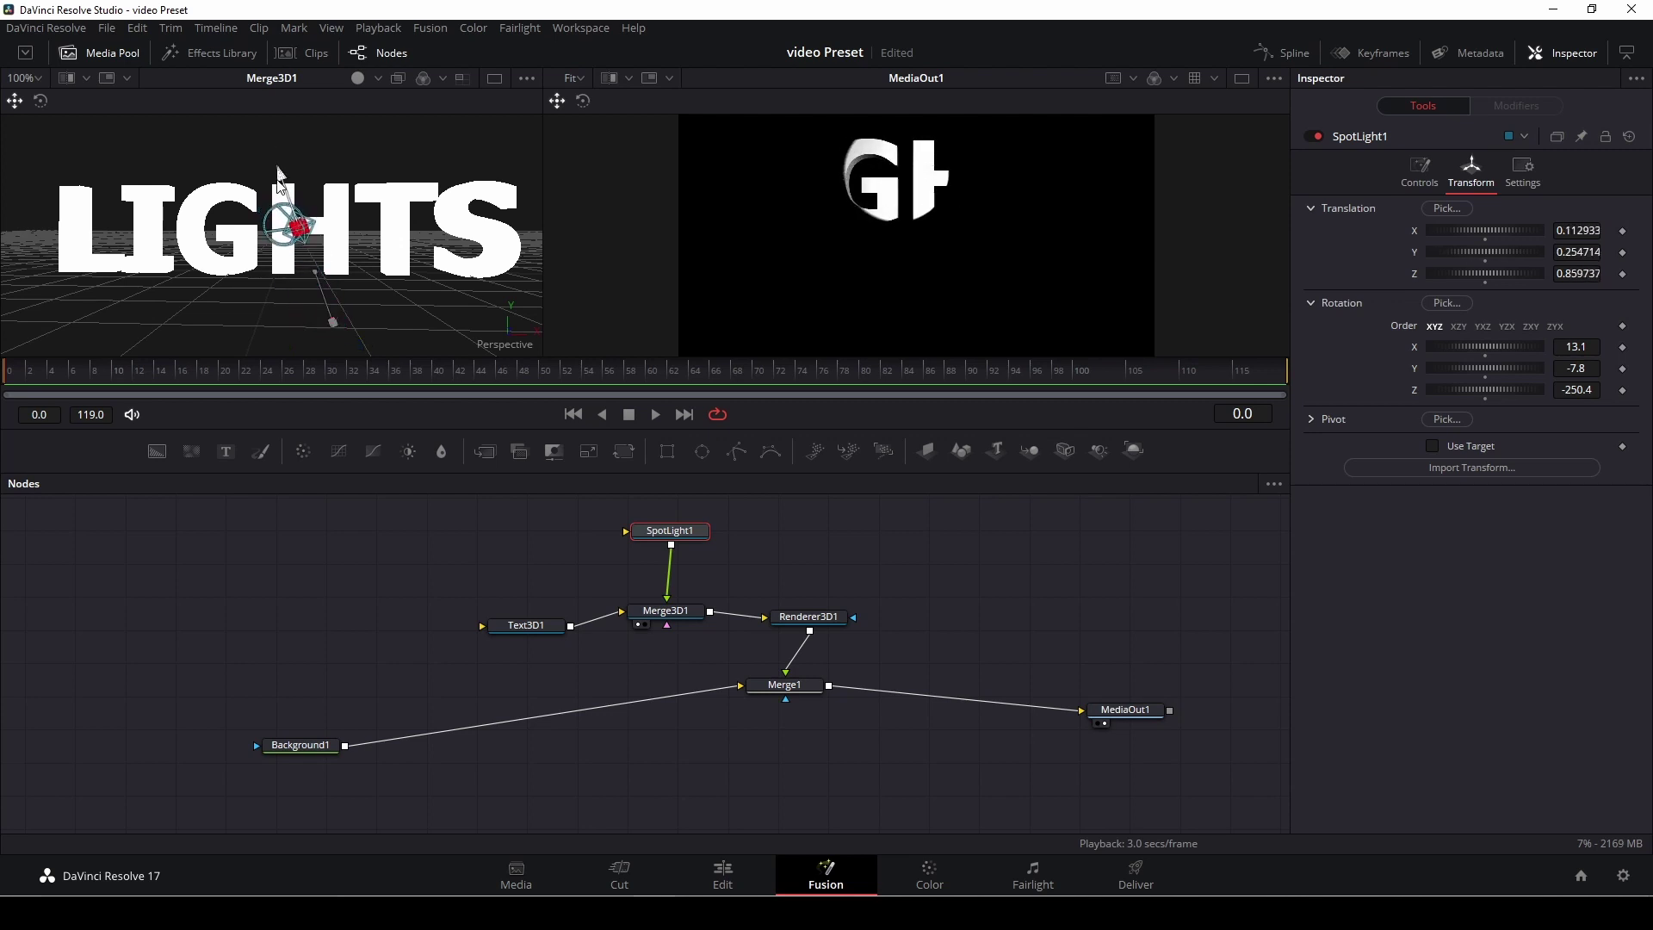
pyautogui.moveTo(282, 198)
pyautogui.mouseDown()
pyautogui.moveTo(494, 310)
pyautogui.moveTo(461, 297)
pyautogui.mouseUp()
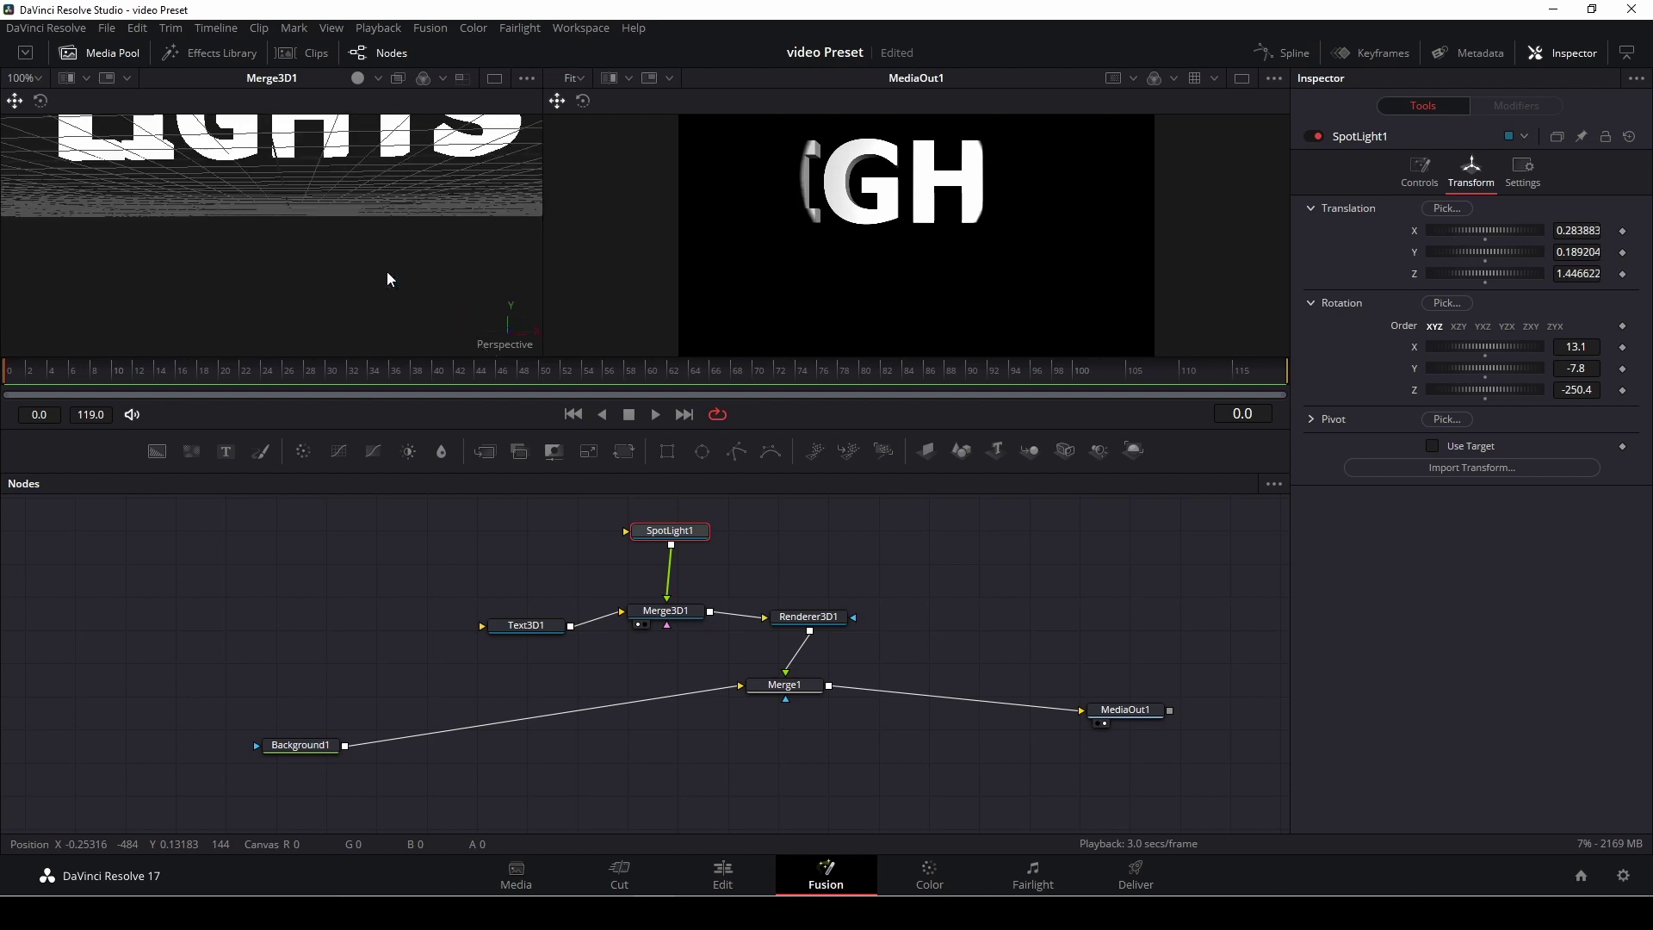
pyautogui.scroll(-3, 386, 271)
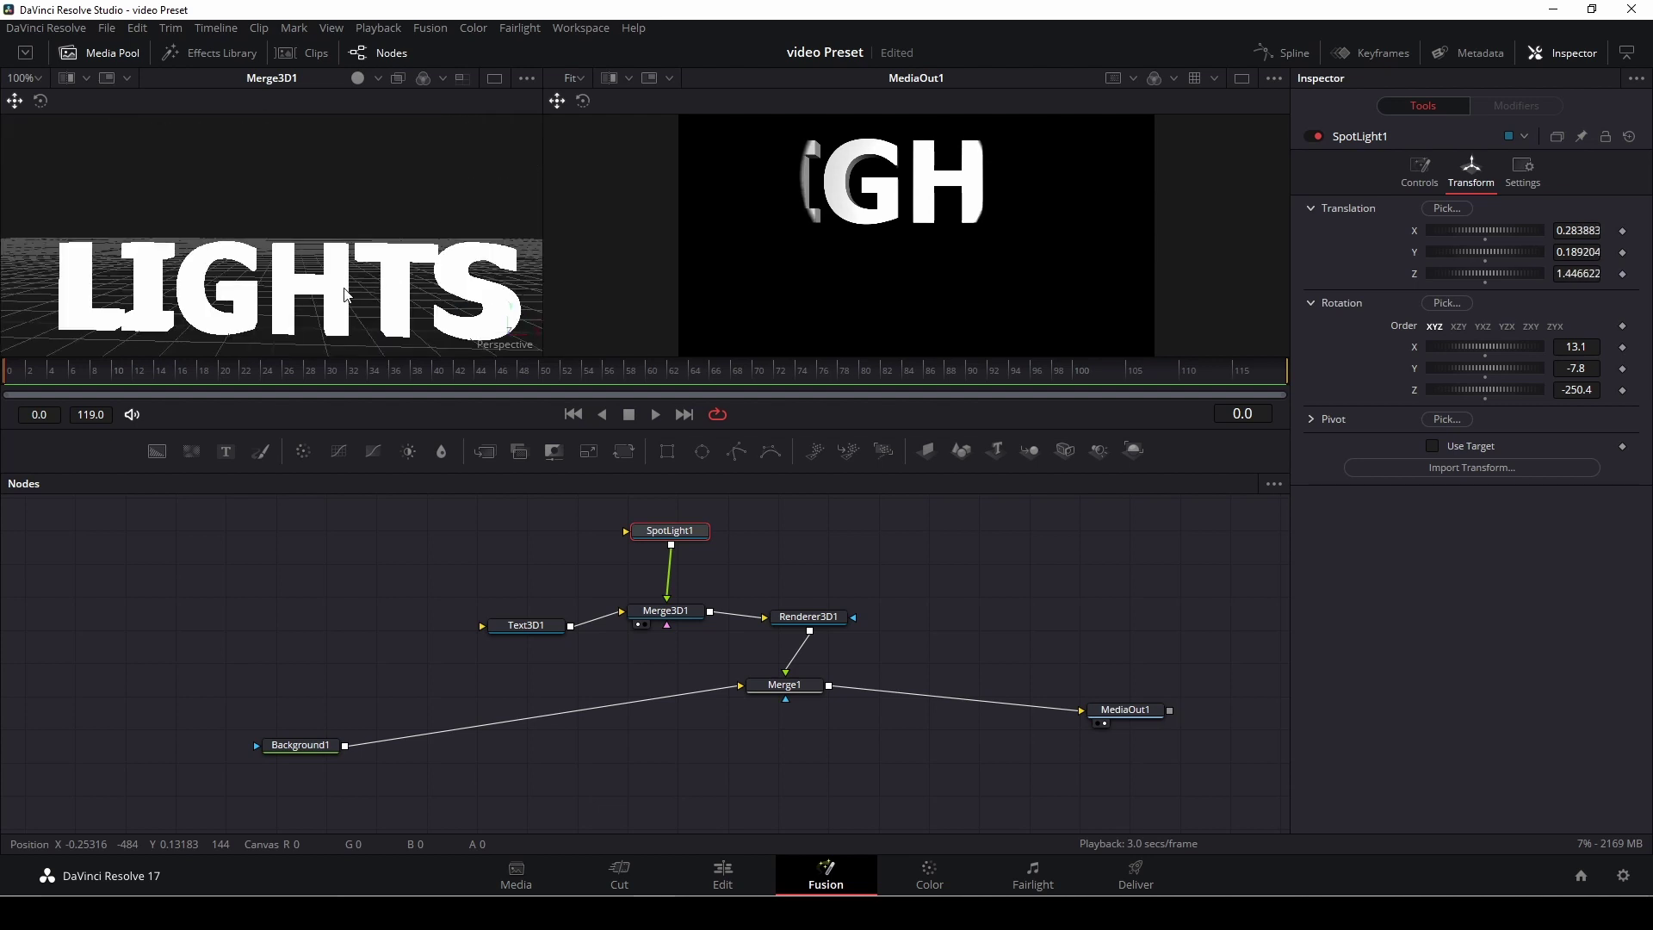
pyautogui.scroll(-1, 343, 296)
pyautogui.moveTo(322, 295)
pyautogui.mouseDown()
pyautogui.moveTo(358, 310)
pyautogui.moveTo(353, 339)
pyautogui.moveTo(321, 345)
pyautogui.moveTo(448, 415)
pyautogui.mouseUp()
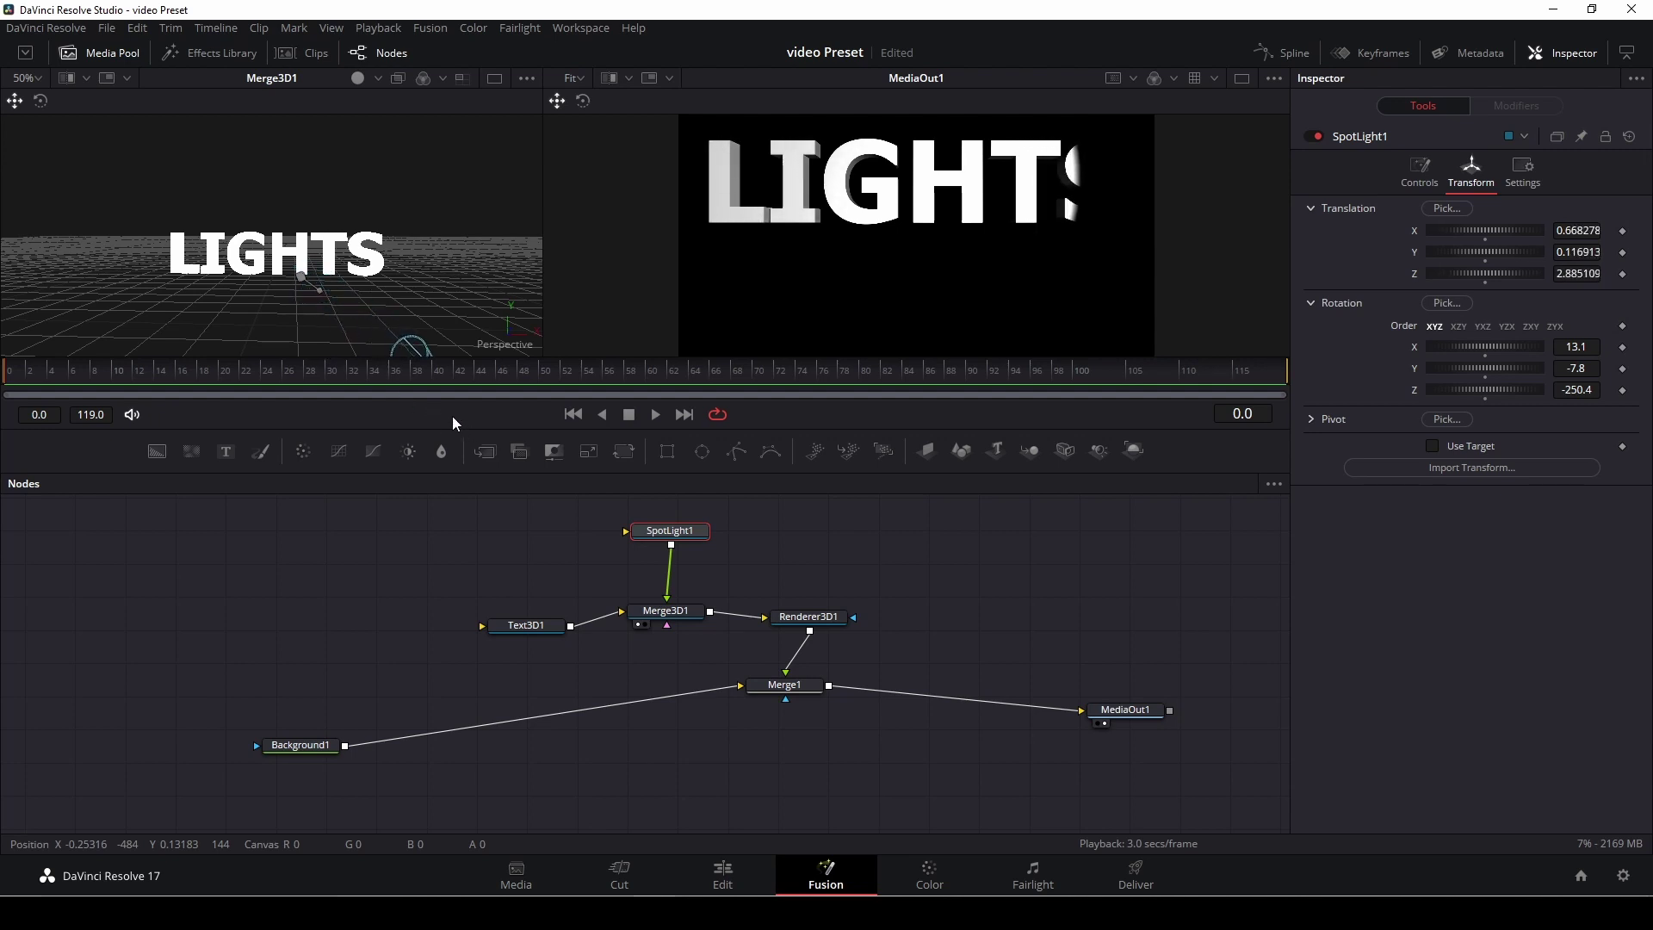
pyautogui.moveTo(407, 343)
pyautogui.mouseDown()
pyautogui.moveTo(420, 303)
pyautogui.moveTo(440, 316)
pyautogui.mouseUp()
pyautogui.moveTo(387, 181)
pyautogui.mouseDown()
pyautogui.moveTo(498, 157)
pyautogui.moveTo(300, 187)
pyautogui.moveTo(145, 308)
pyautogui.mouseUp()
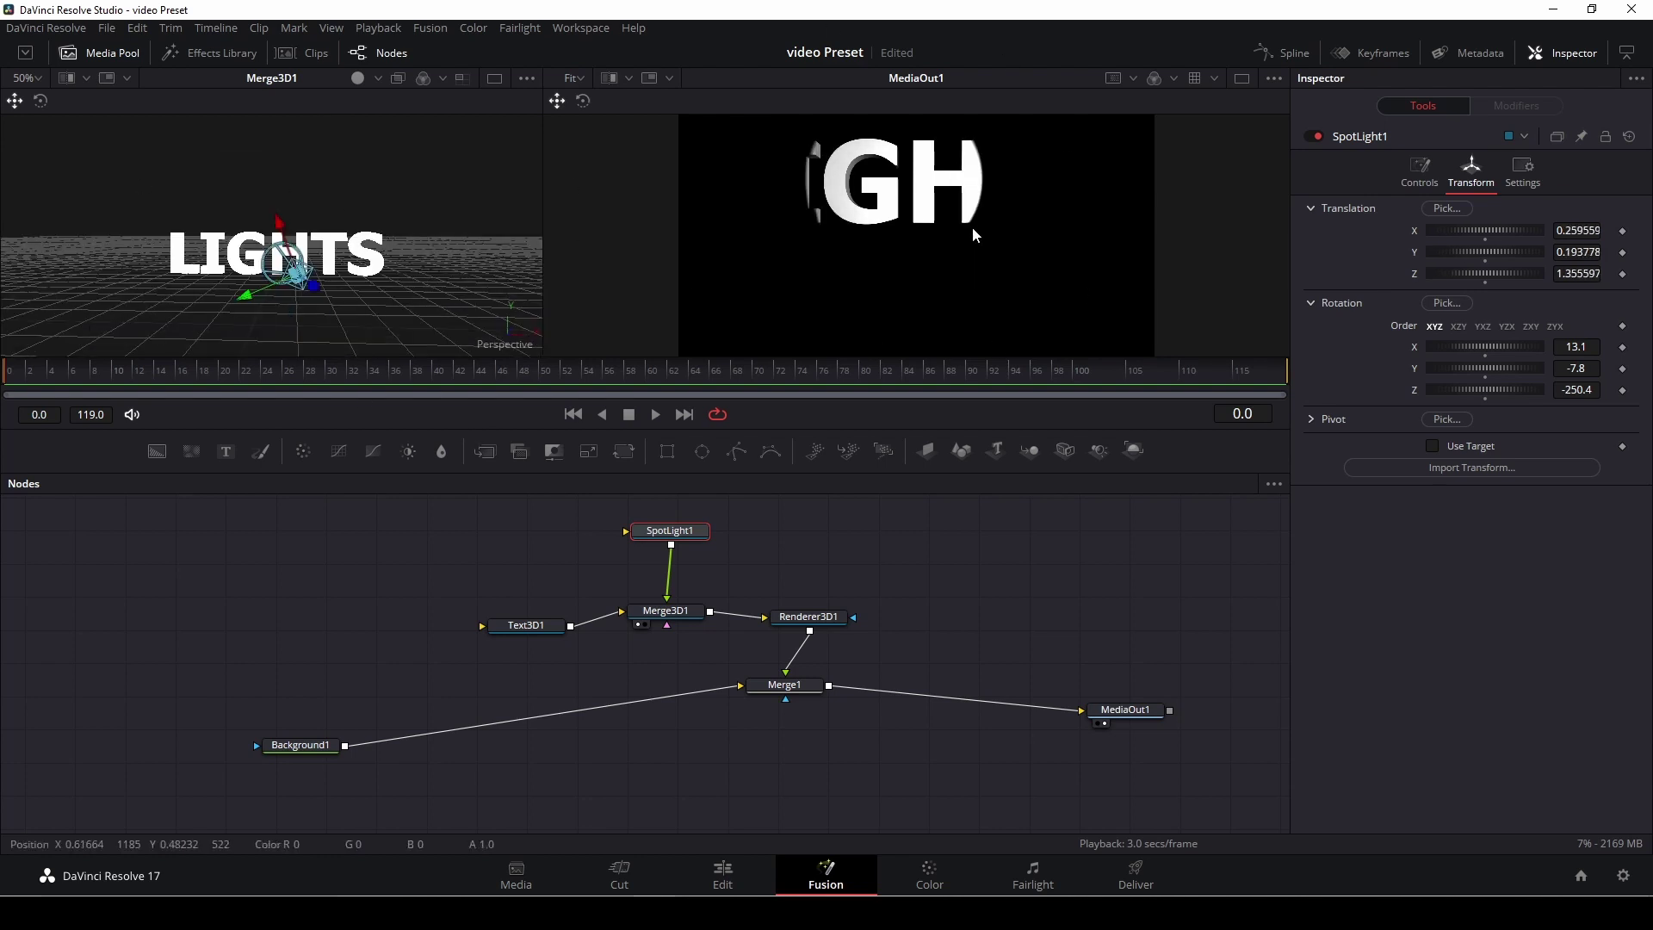
# Set SpotLight1's cone angle to about 43.94, penumbra 4.25 and dropoff 3.56.
pyautogui.click(1429, 174)
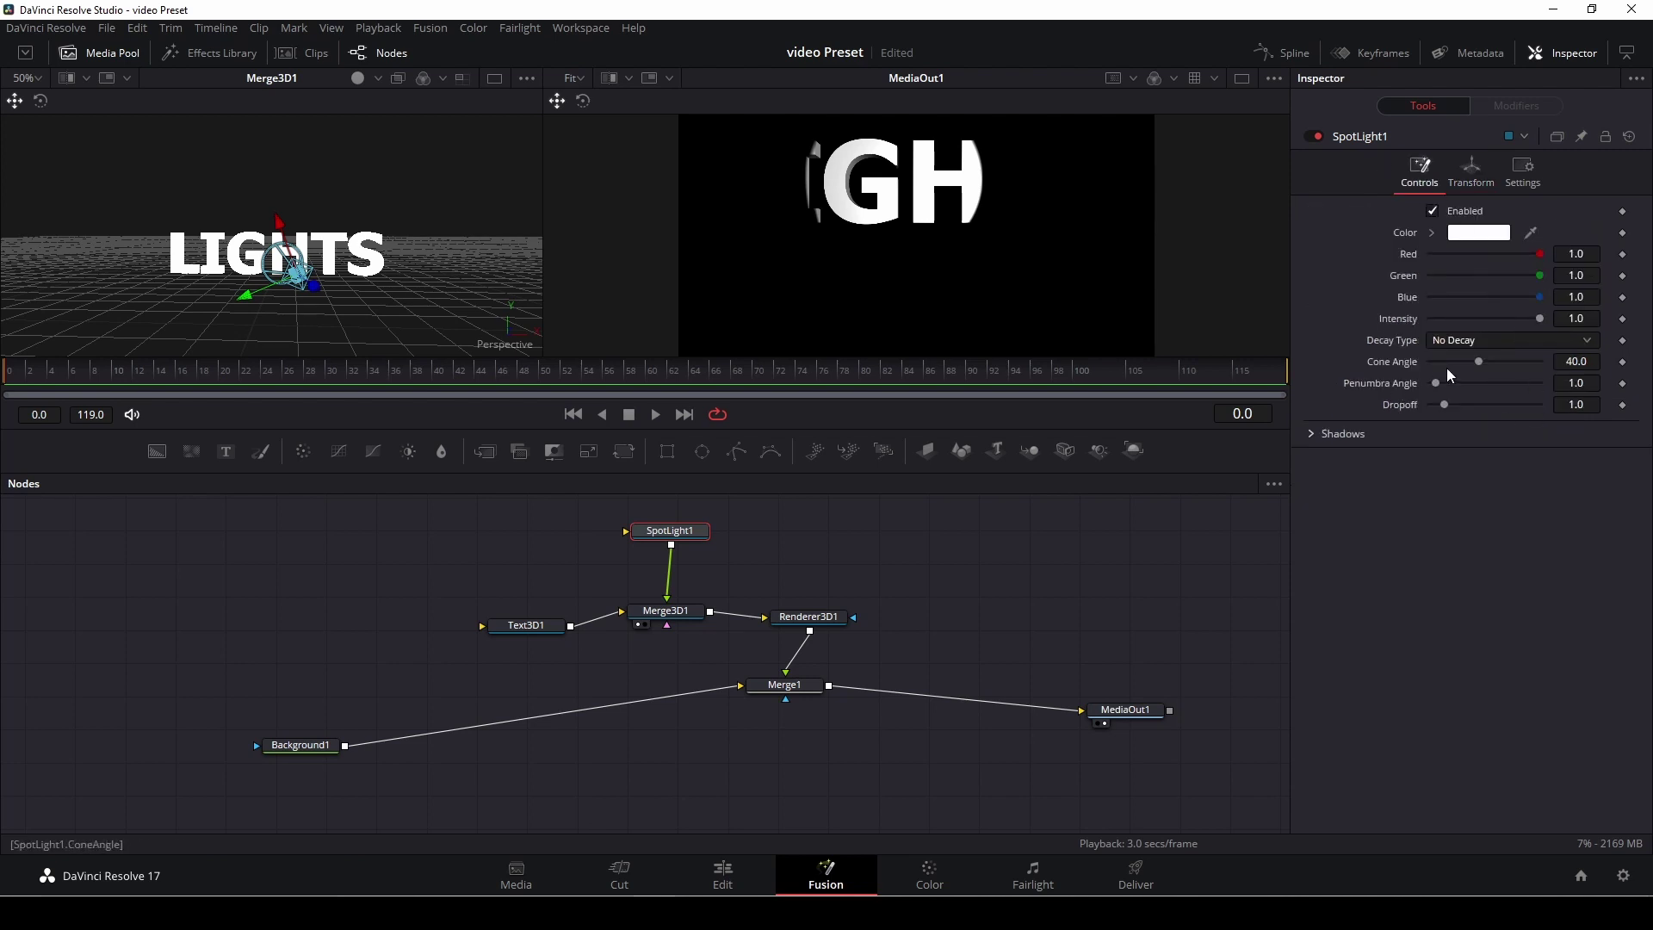
pyautogui.moveTo(1477, 365); pyautogui.dragTo(1541, 362)
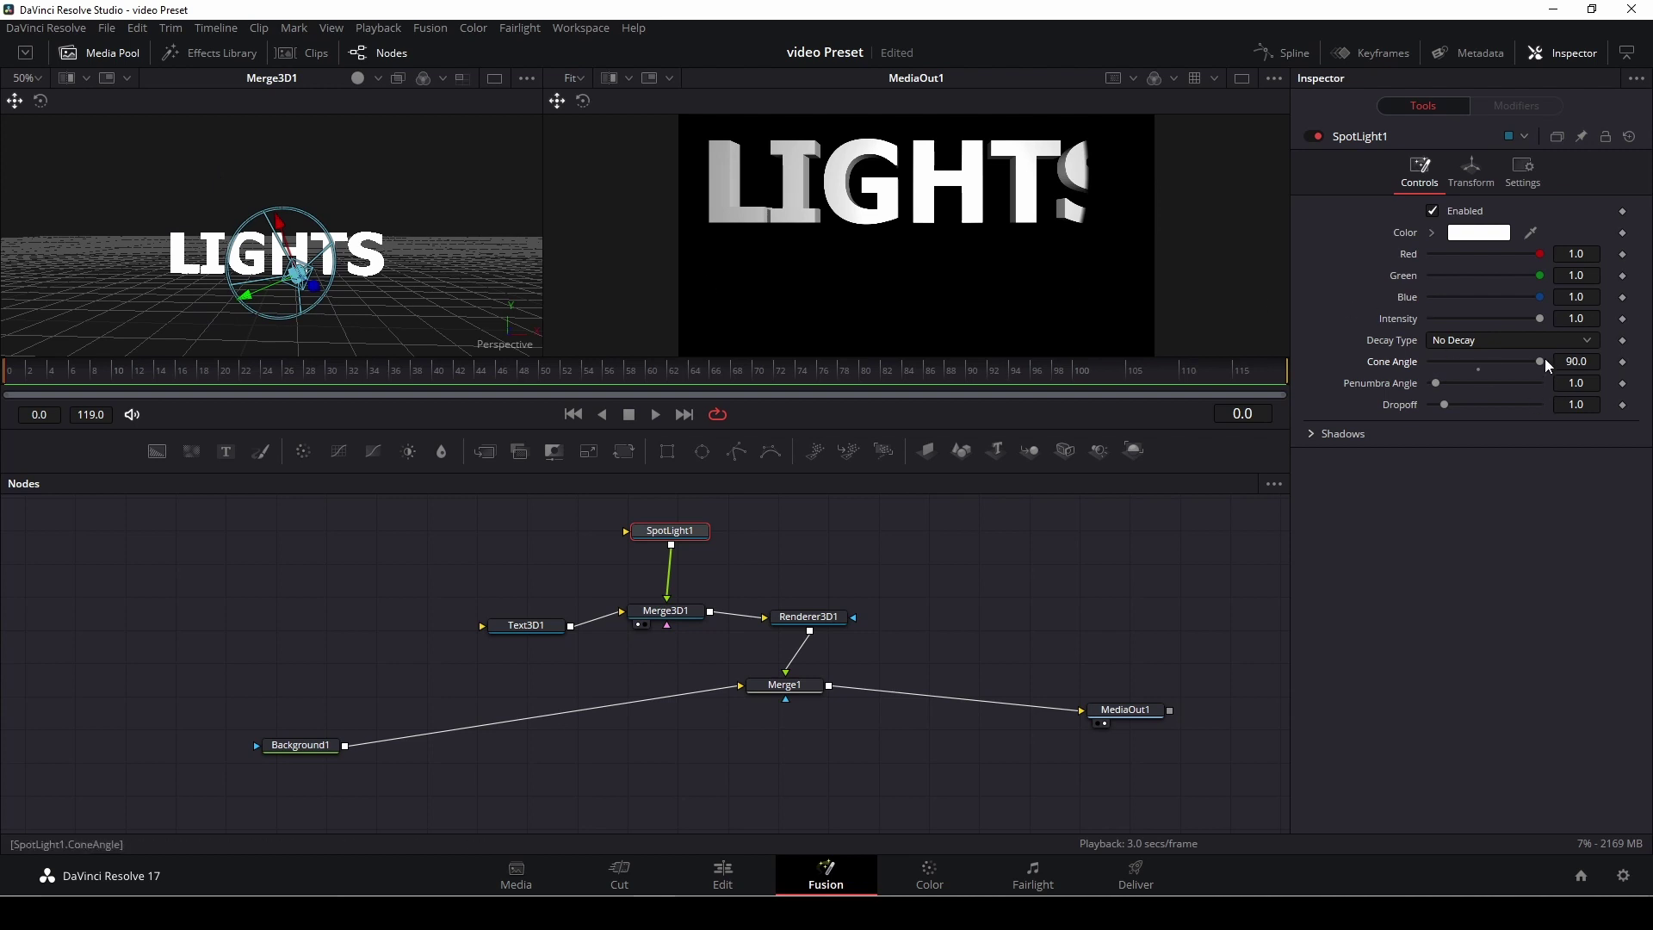
pyautogui.moveTo(1540, 362)
pyautogui.mouseDown()
pyautogui.moveTo(1409, 364)
pyautogui.moveTo(1484, 364)
pyautogui.mouseUp()
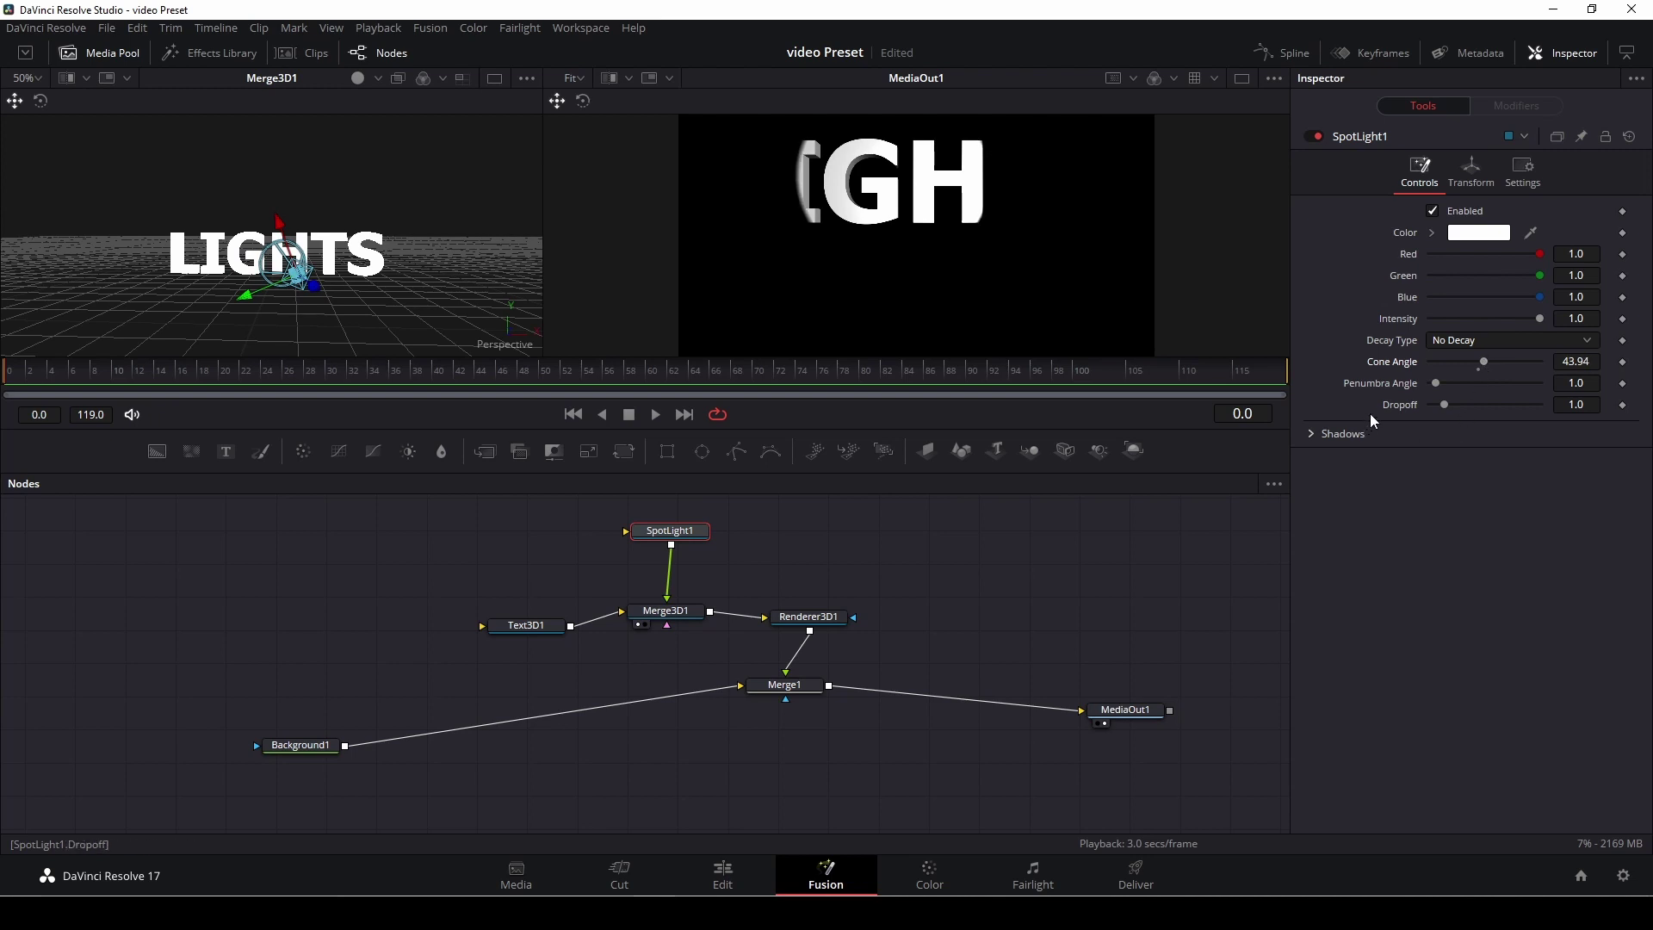
pyautogui.moveTo(1438, 384); pyautogui.dragTo(1453, 384)
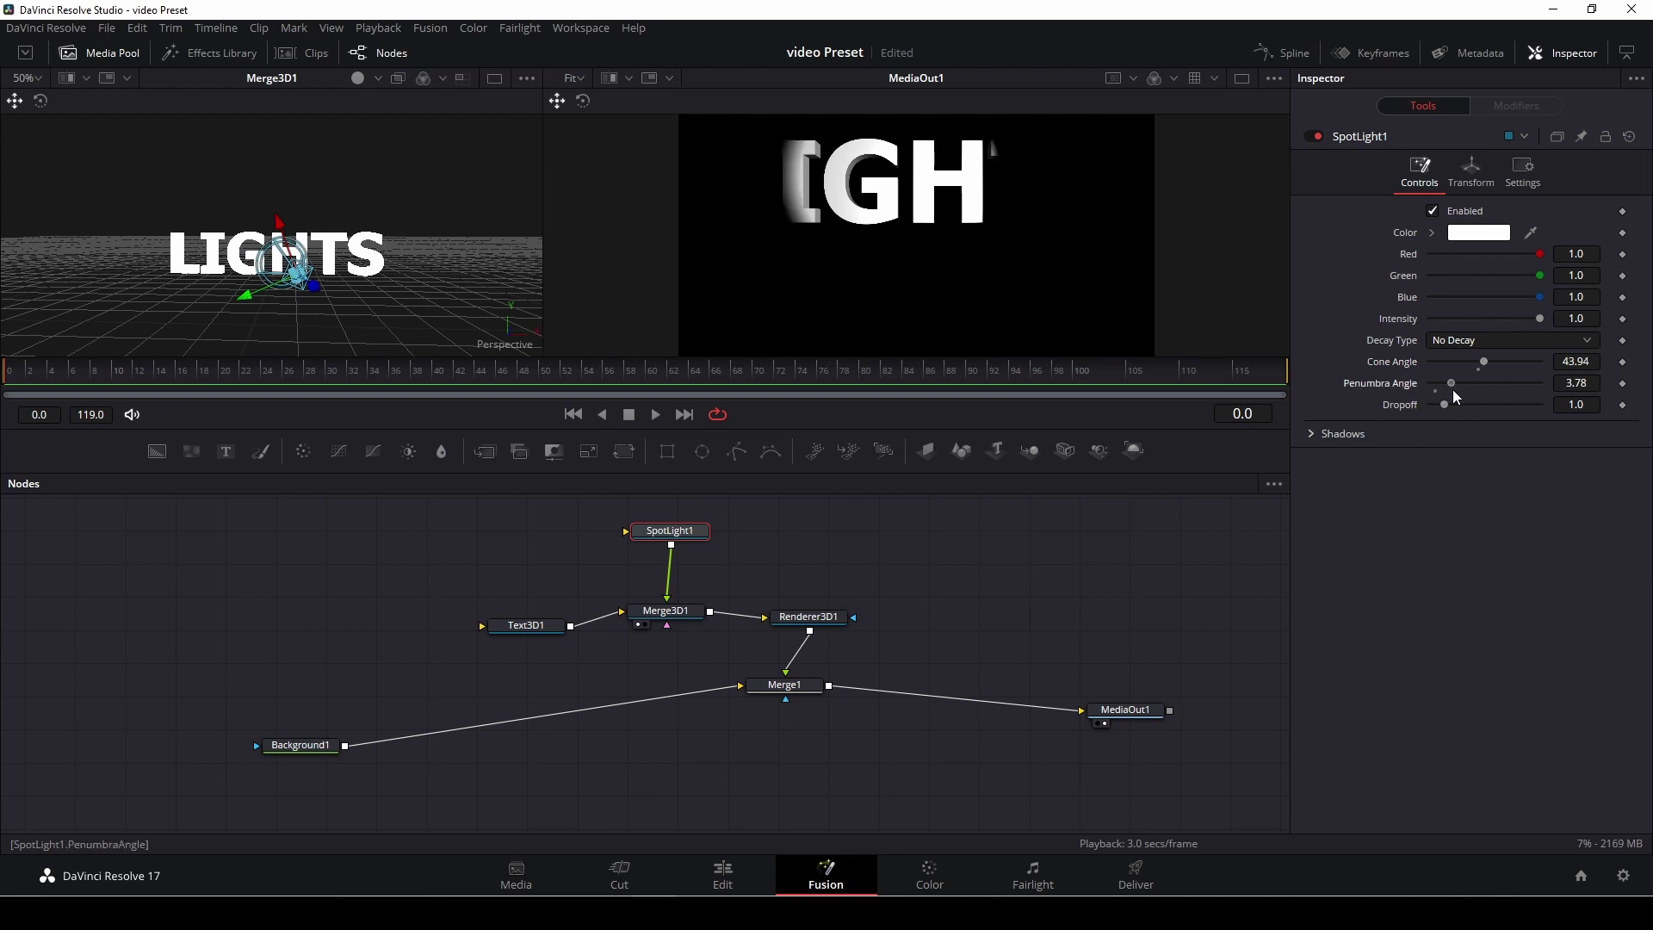
pyautogui.moveTo(1453, 384); pyautogui.dragTo(1434, 383)
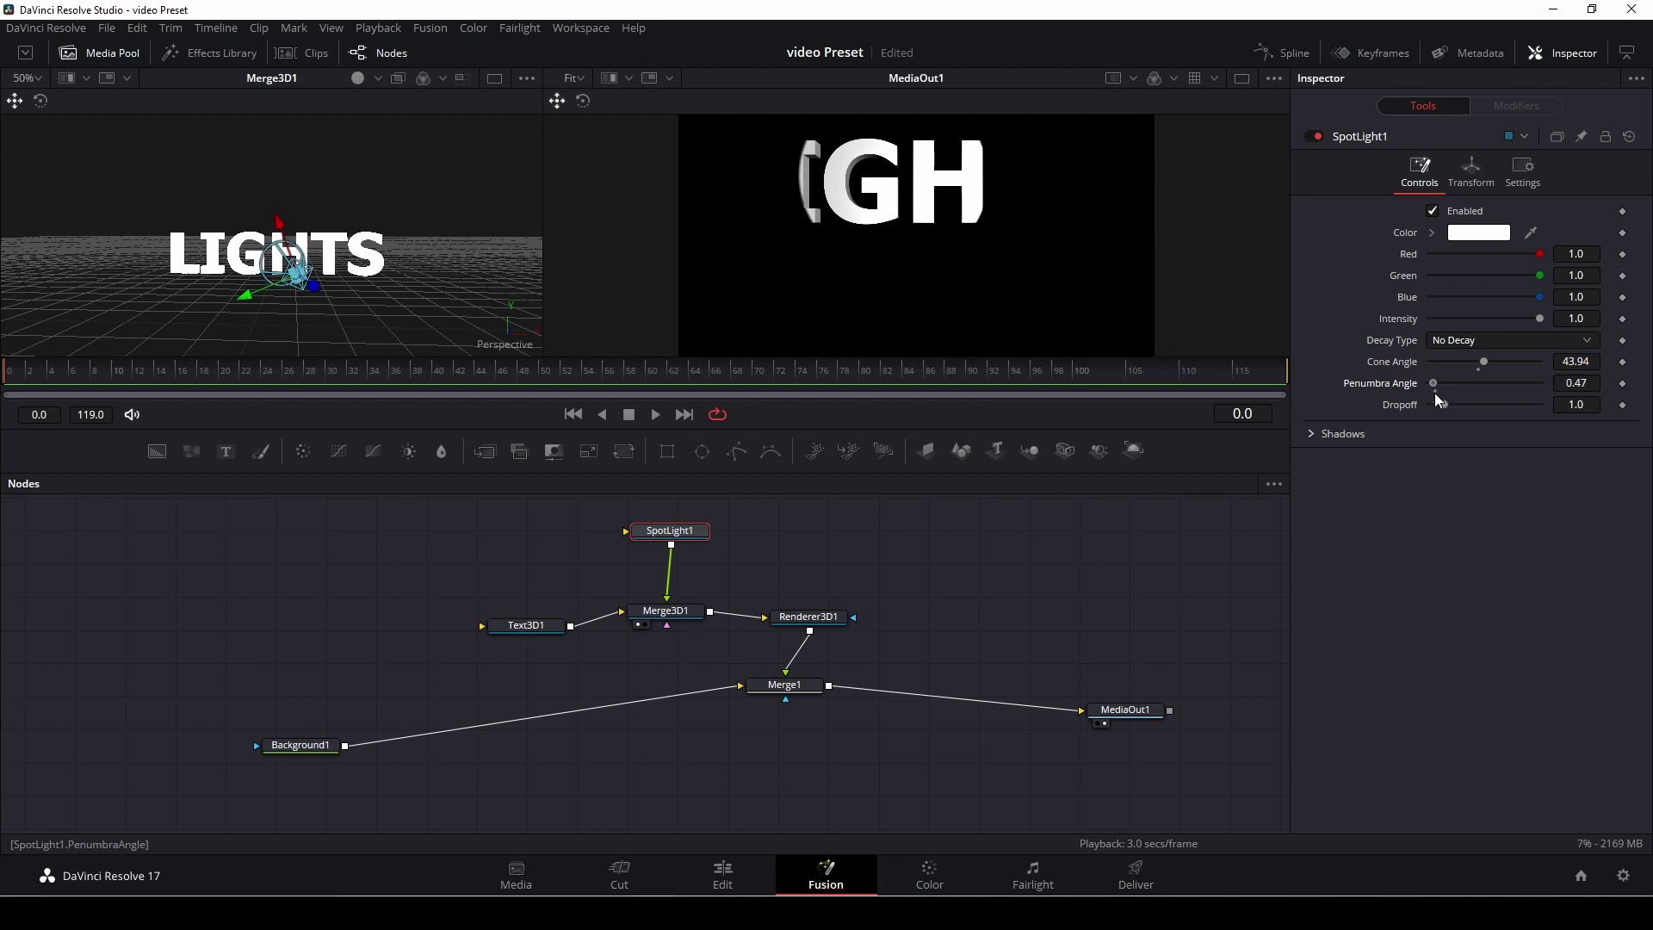
pyautogui.moveTo(1434, 384); pyautogui.dragTo(1455, 384)
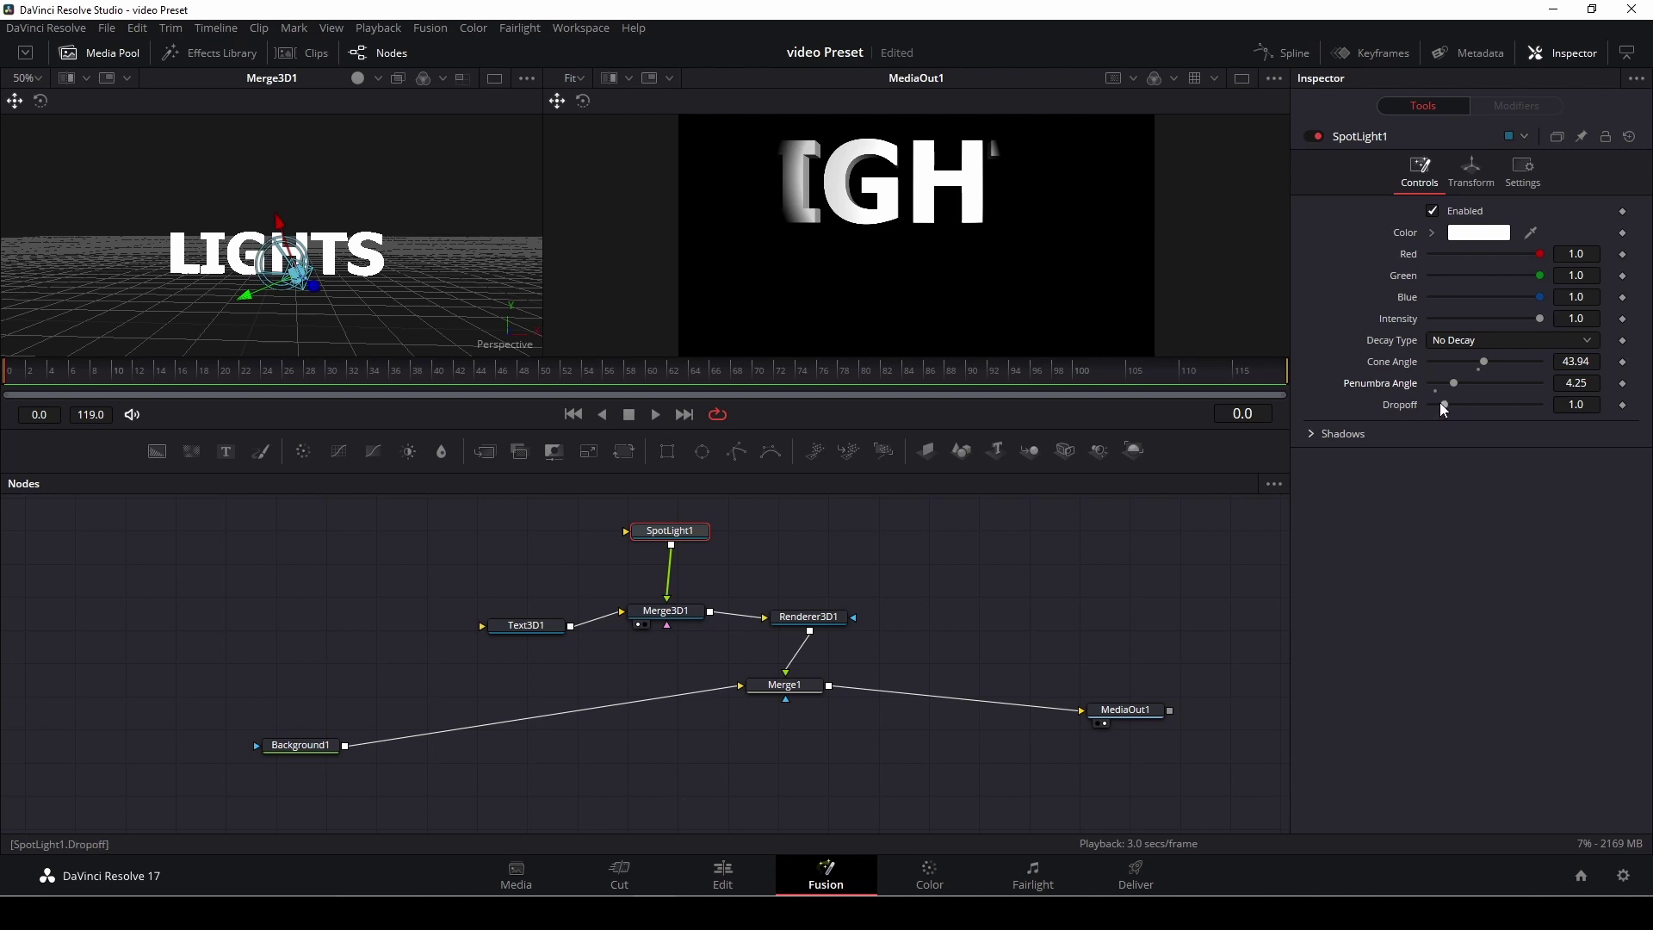
pyautogui.moveTo(1442, 404); pyautogui.dragTo(1472, 407)
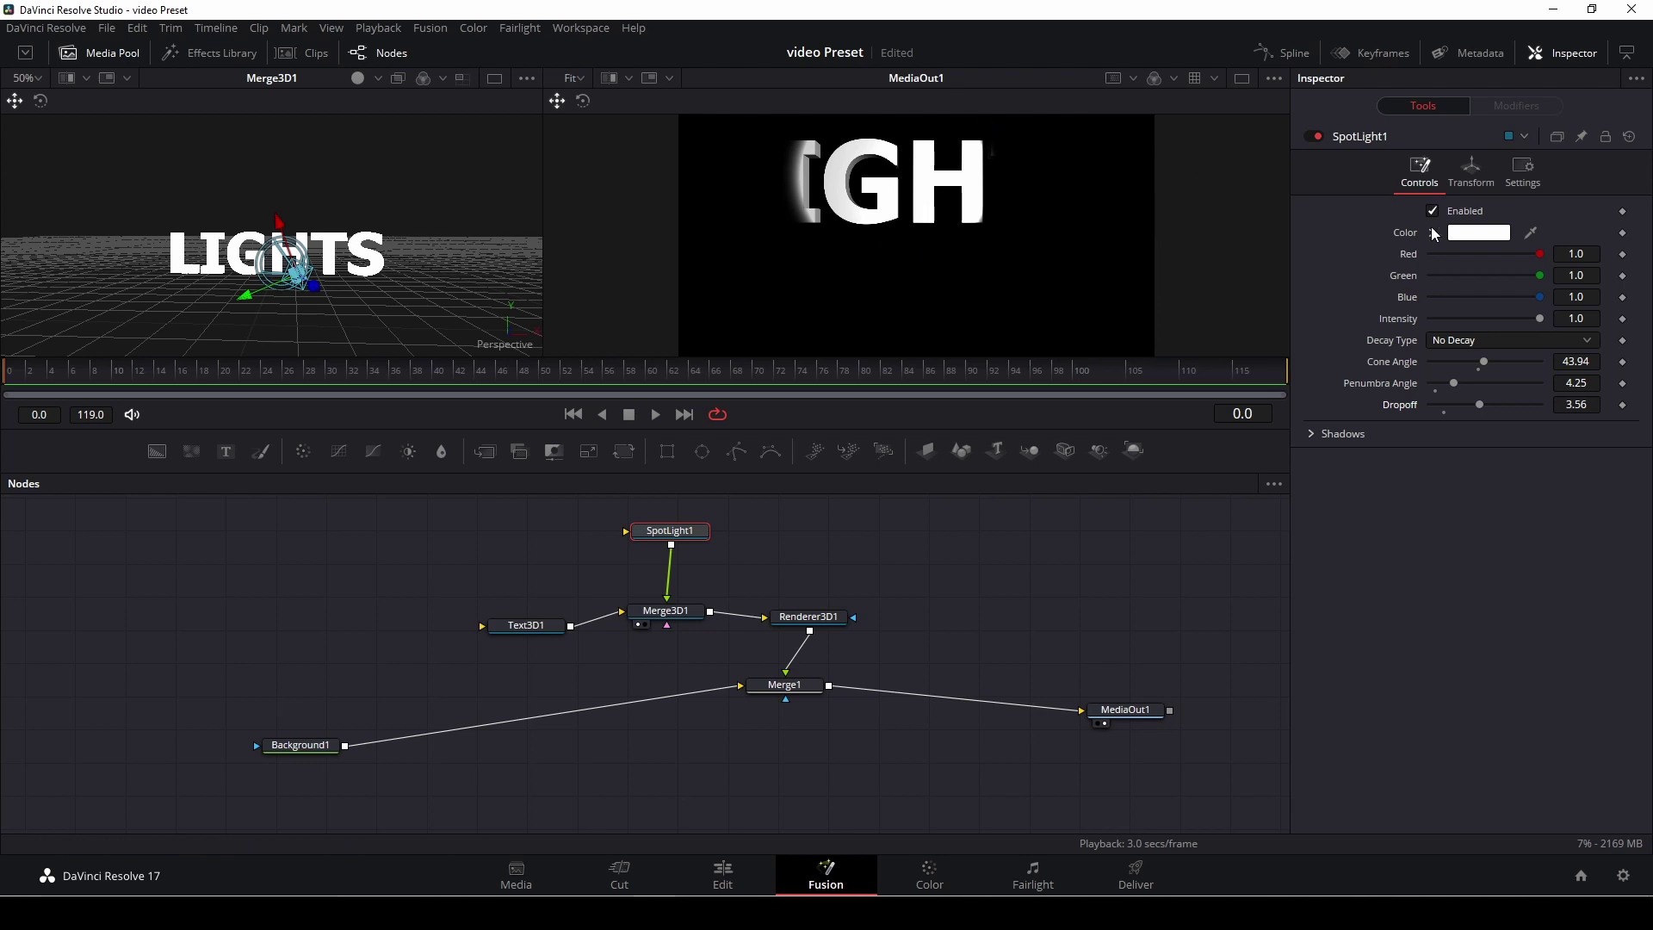
# Keyframe SpotLight1's X rotation from 80.9 at frame 0 to -67.8 at frame 30.
pyautogui.click(1472, 169)
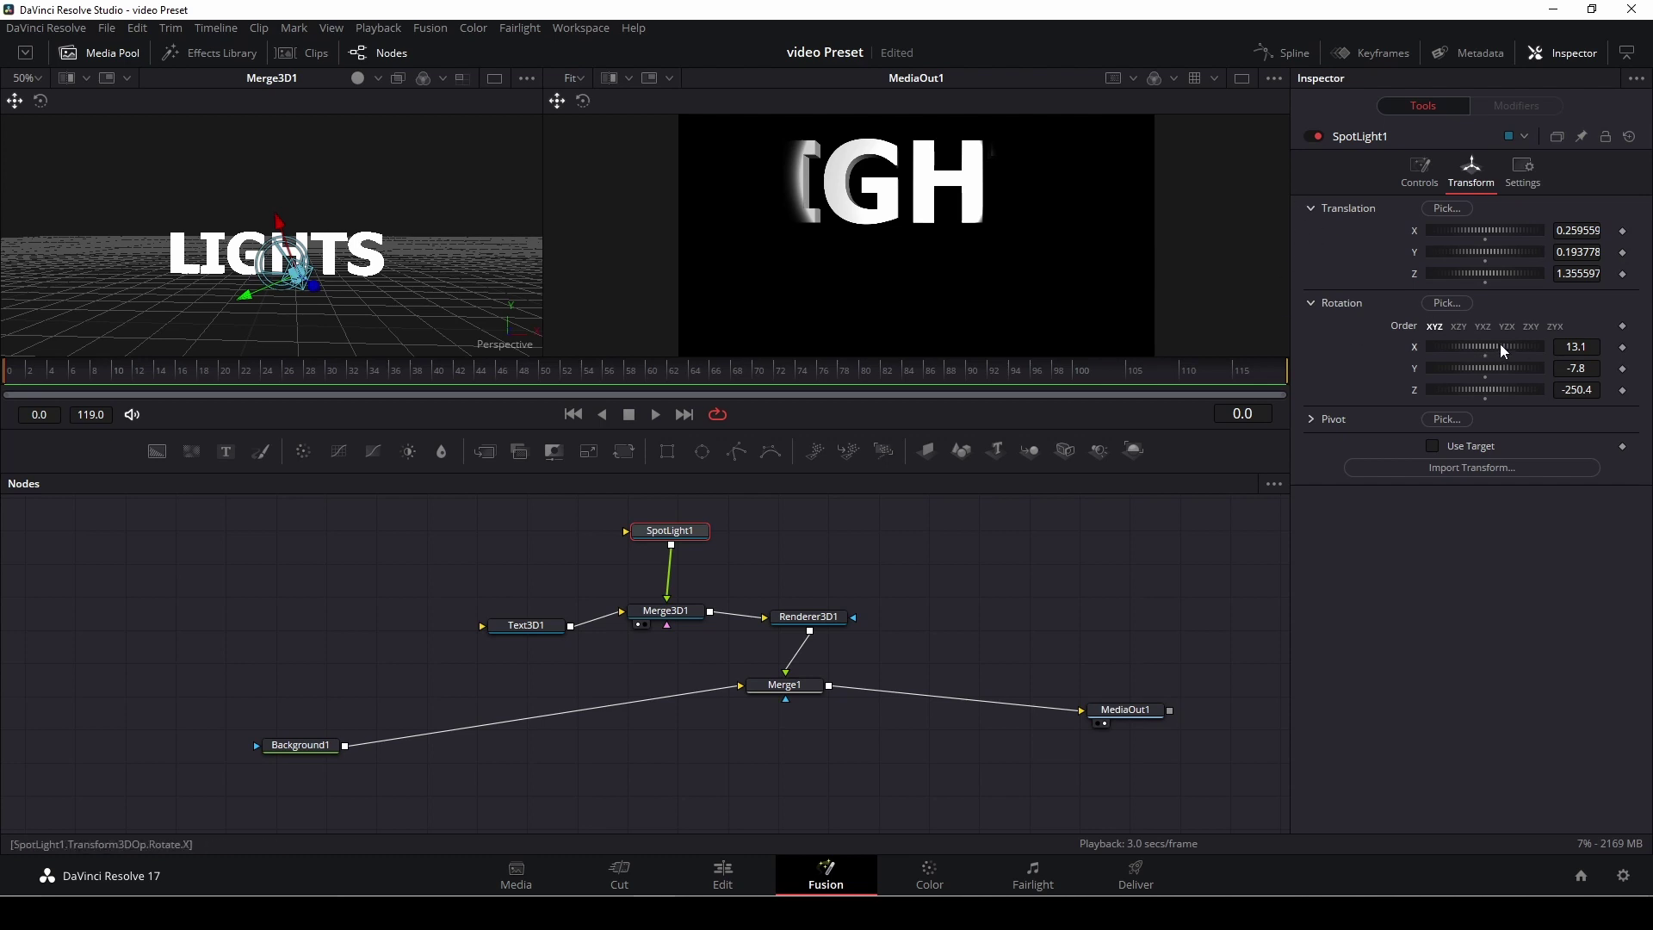
pyautogui.moveTo(1500, 346); pyautogui.dragTo(1569, 349)
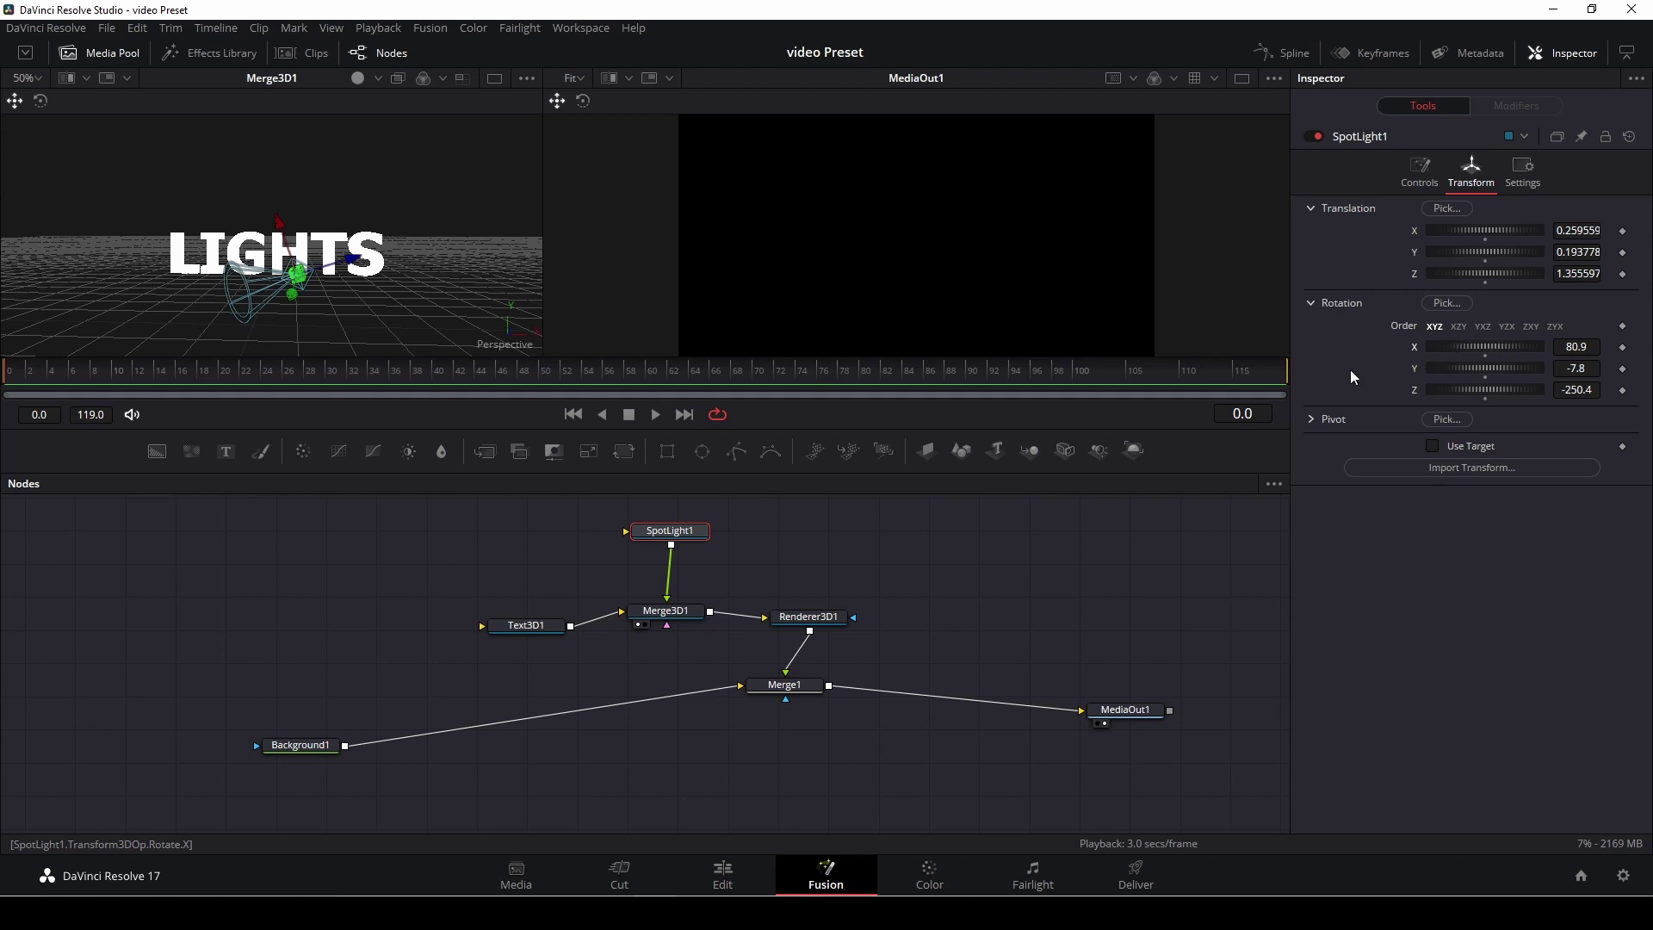
pyautogui.click(1624, 347)
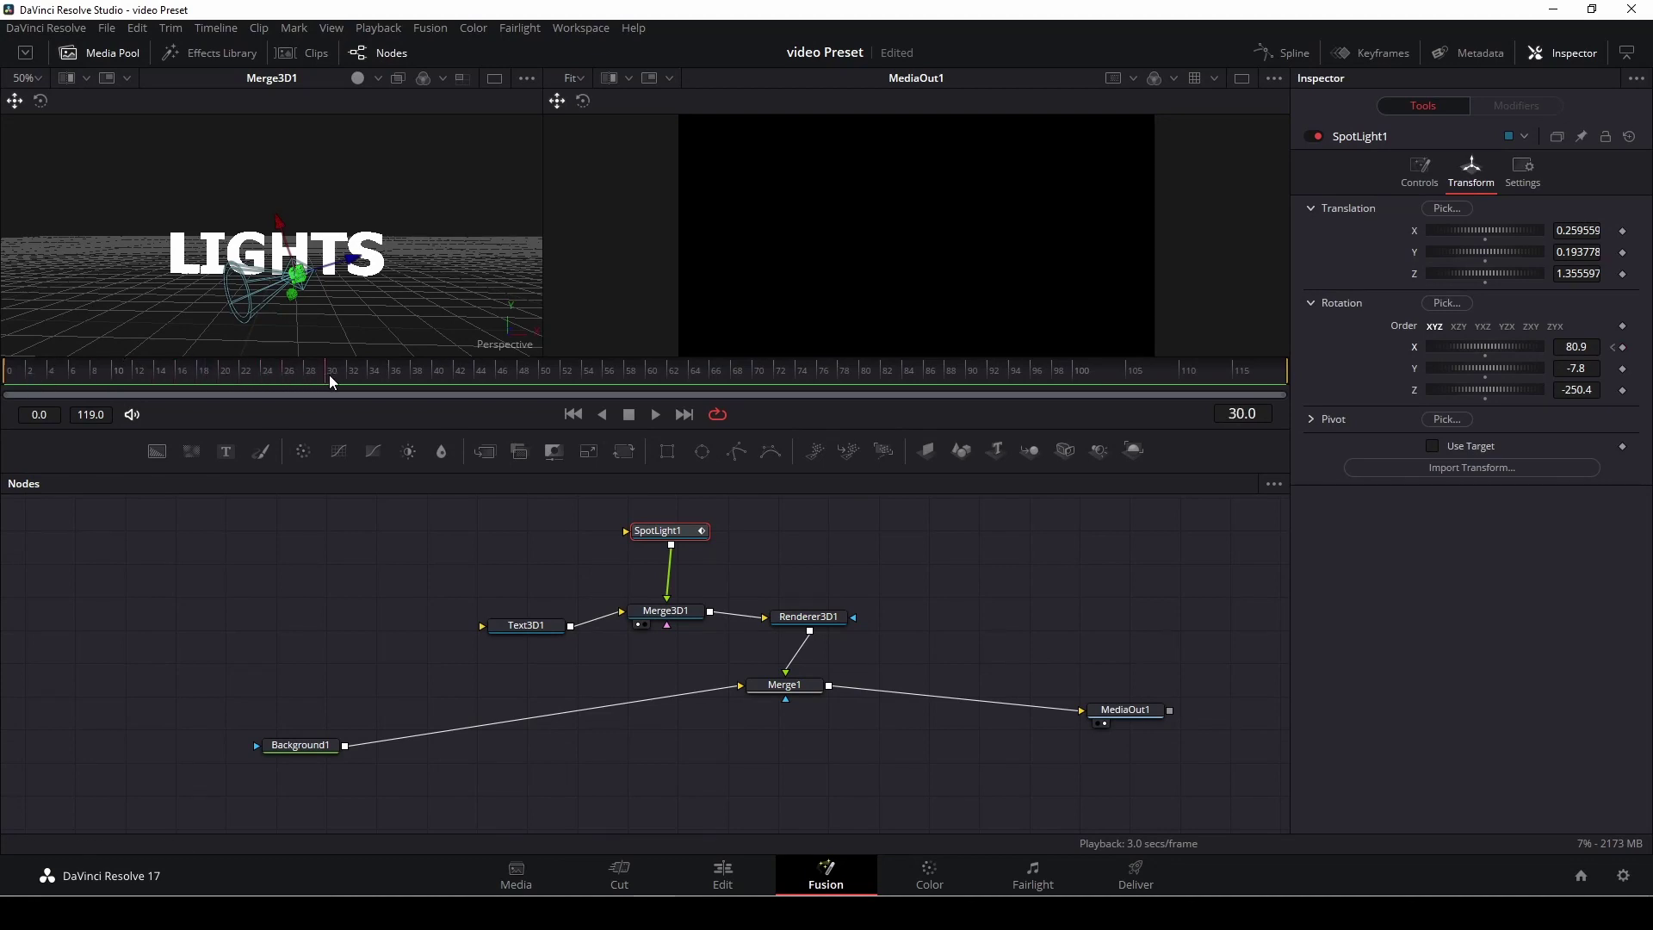
pyautogui.moveTo(1451, 345)
pyautogui.mouseDown()
pyautogui.moveTo(1486, 348)
pyautogui.moveTo(1399, 352)
pyautogui.mouseUp()
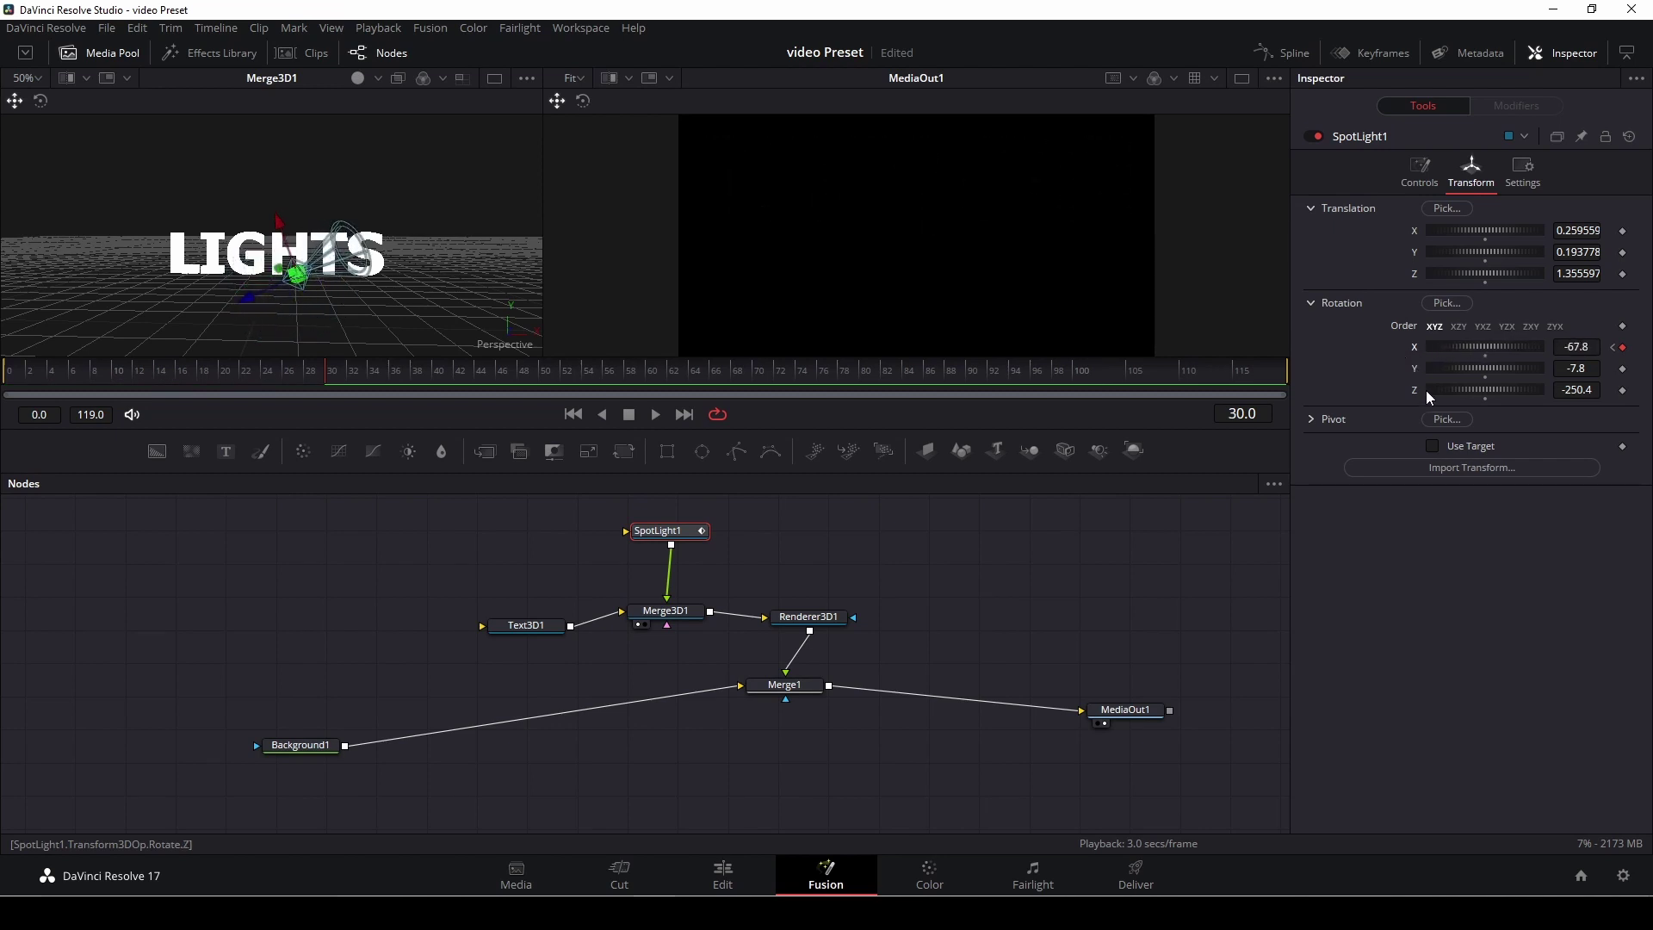
# Play back the light animation, then reset the X rotation to zero.
pyautogui.click(33, 373)
pyautogui.press('space')
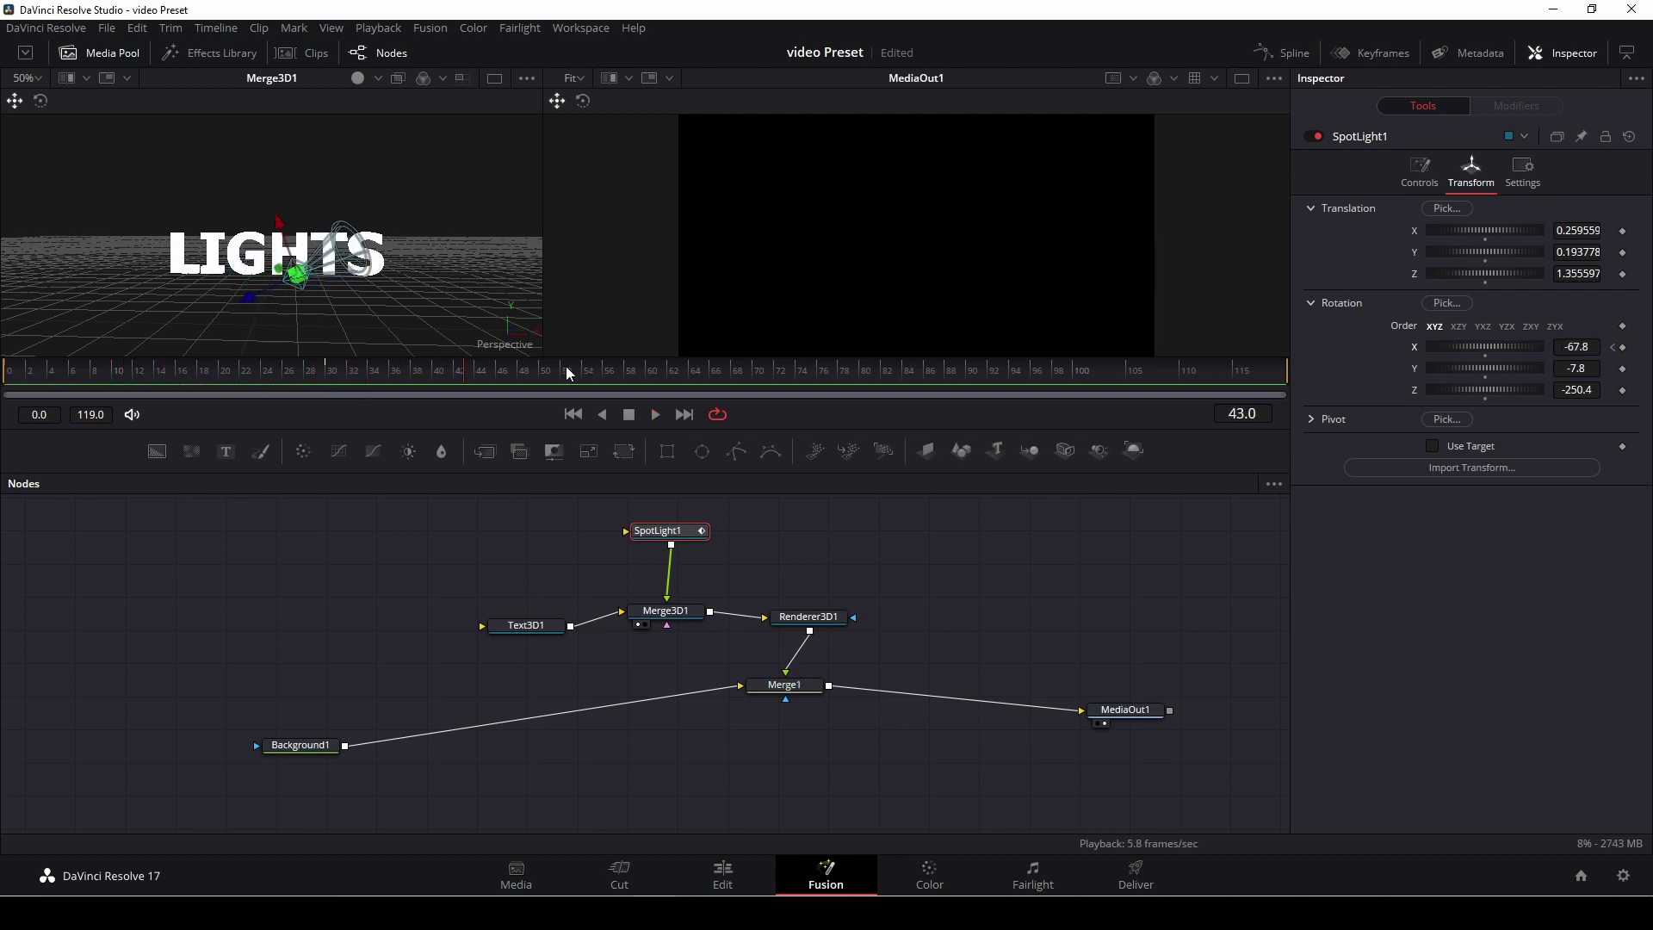
pyautogui.doubleClick(1418, 346)
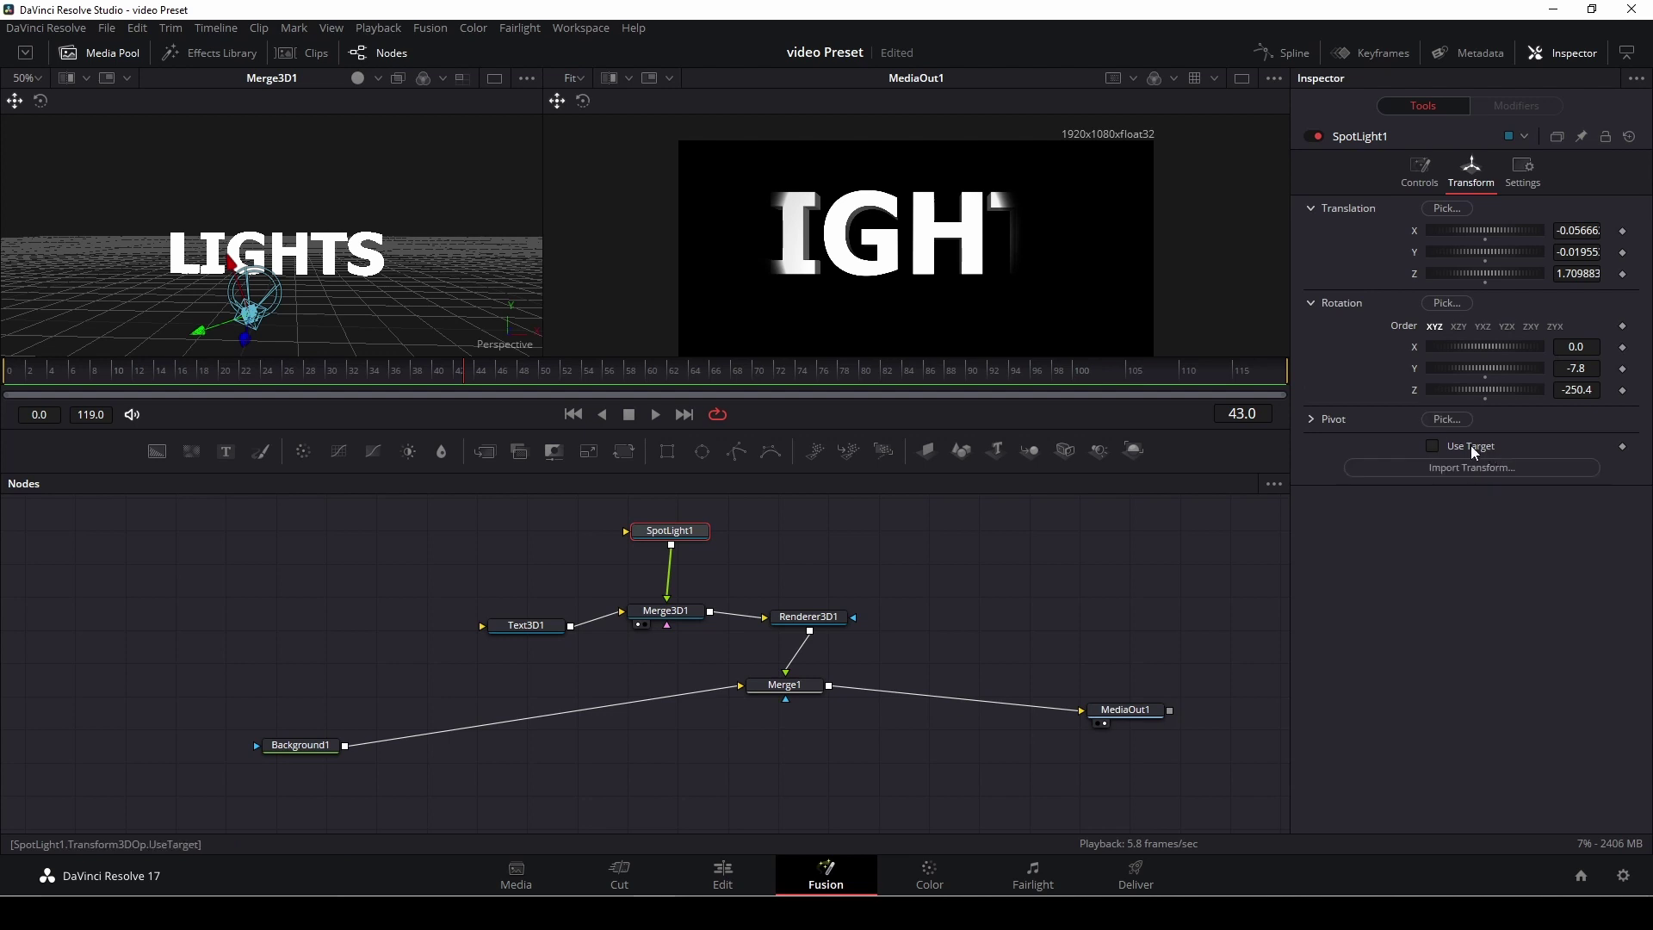
# Enable Use Target on SpotLight1, nudge its target along X, then disable Use Target.
pyautogui.click(1432, 446)
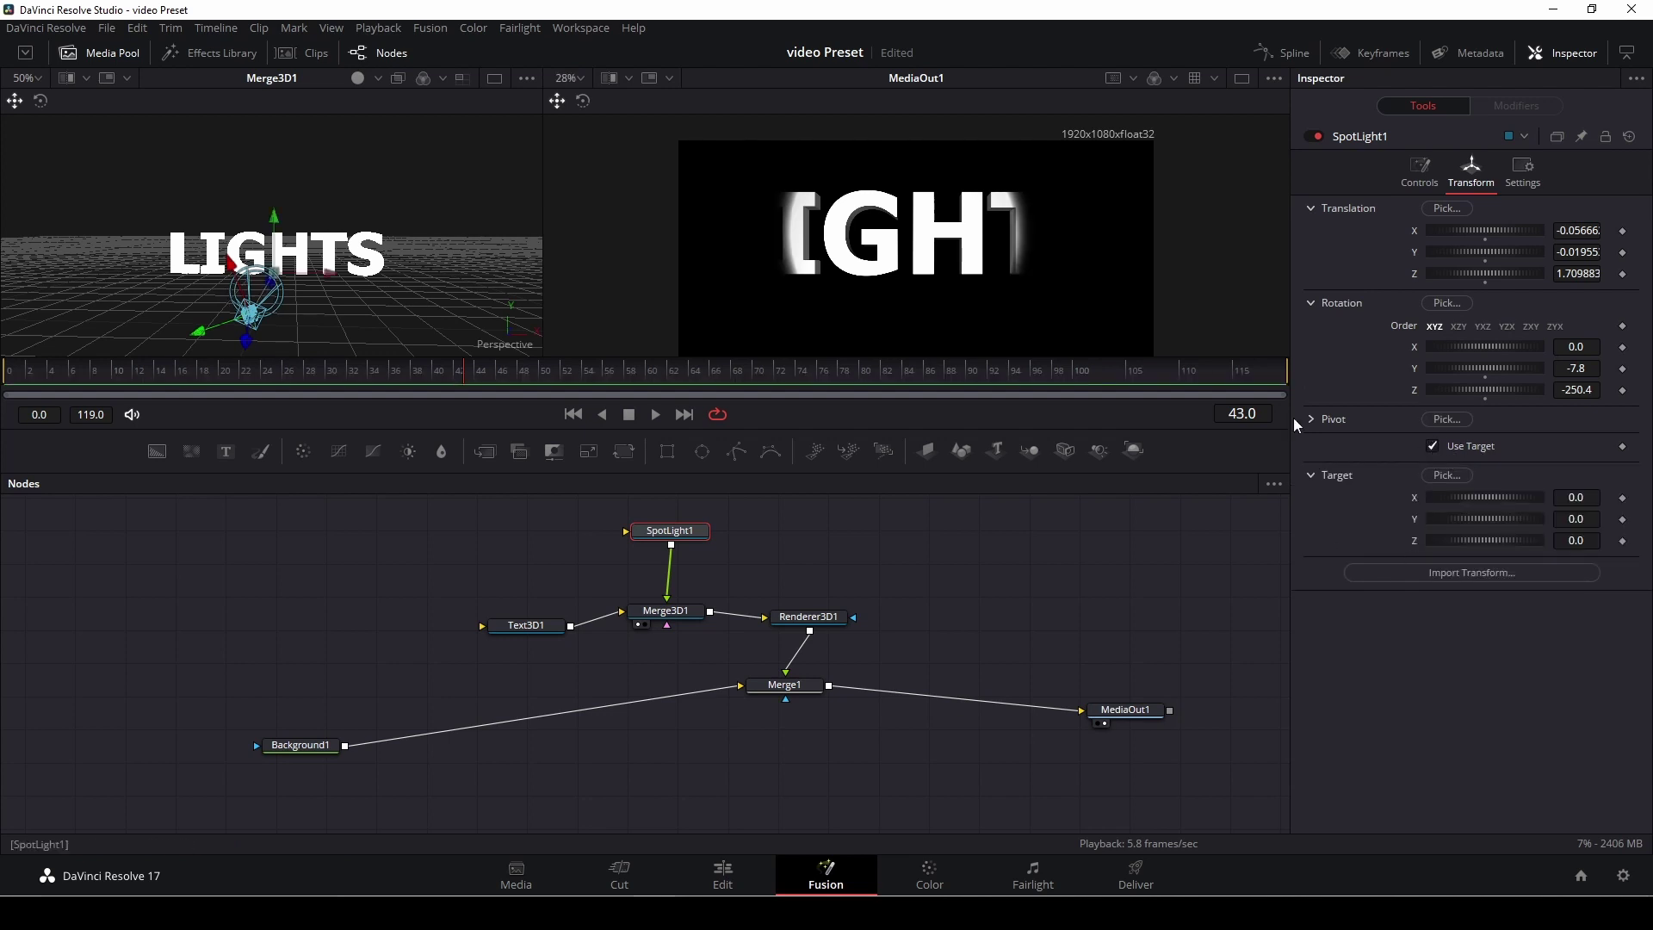
pyautogui.moveTo(1465, 499)
pyautogui.mouseDown()
pyautogui.moveTo(1532, 507)
pyautogui.moveTo(1337, 488)
pyautogui.moveTo(1553, 518)
pyautogui.moveTo(1475, 528)
pyautogui.mouseUp()
pyautogui.click(1432, 445)
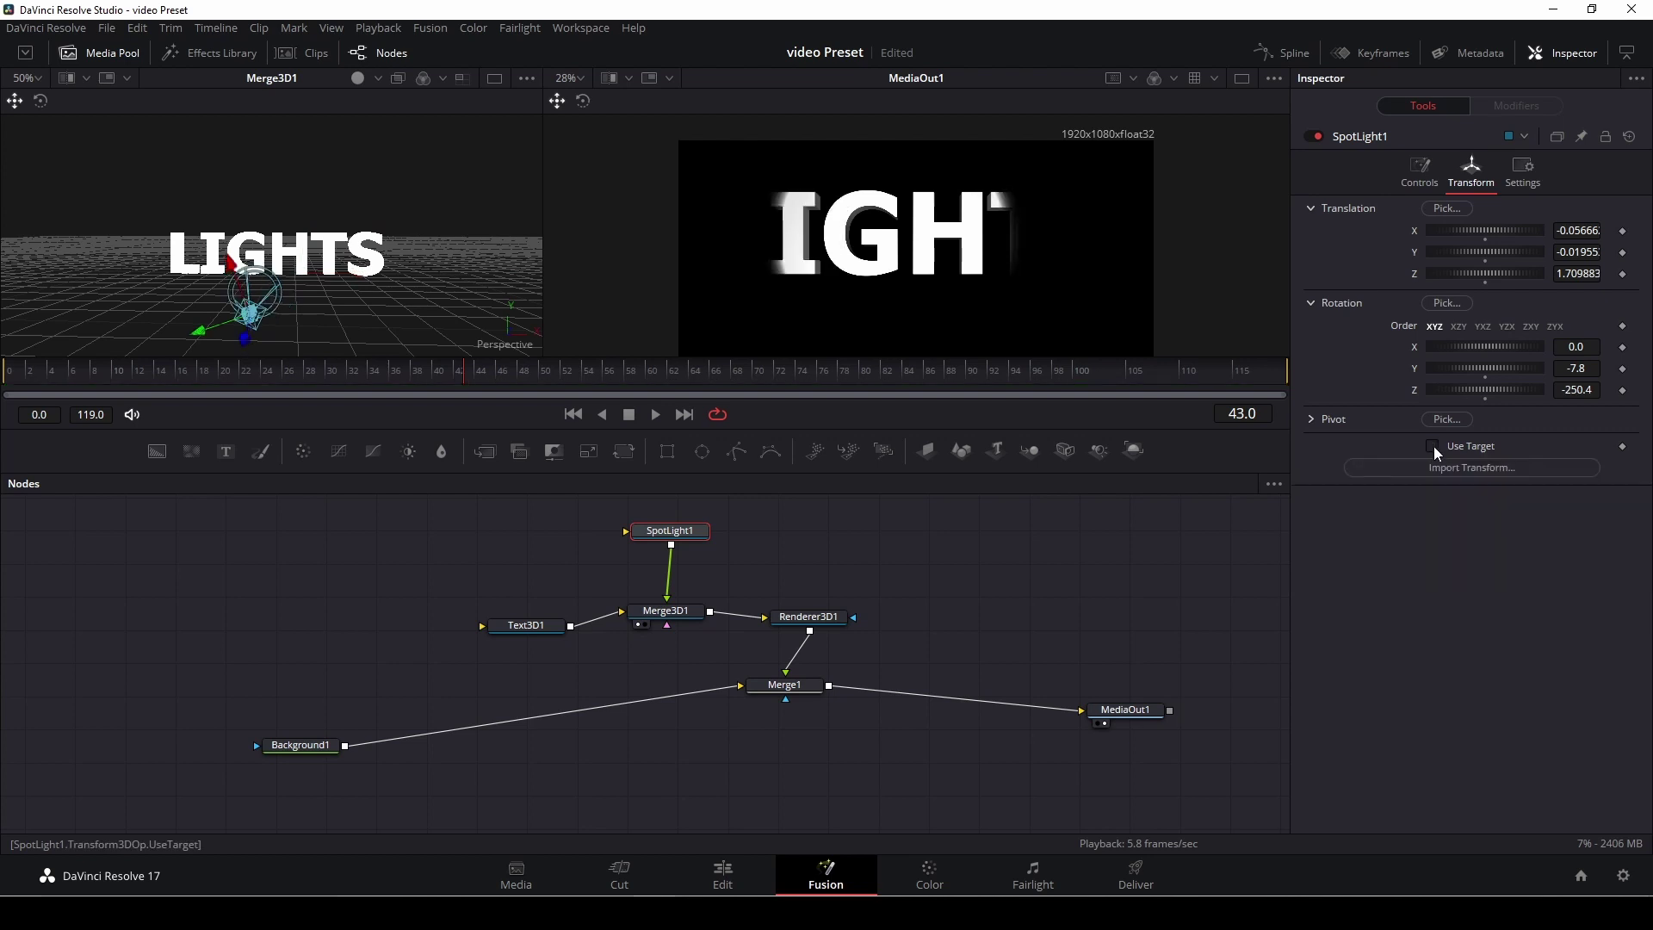
# Disconnect SpotLight1 from Merge3D1 and add an Ambient Light node from the tool search.
pyautogui.moveTo(671, 581); pyautogui.dragTo(722, 565)
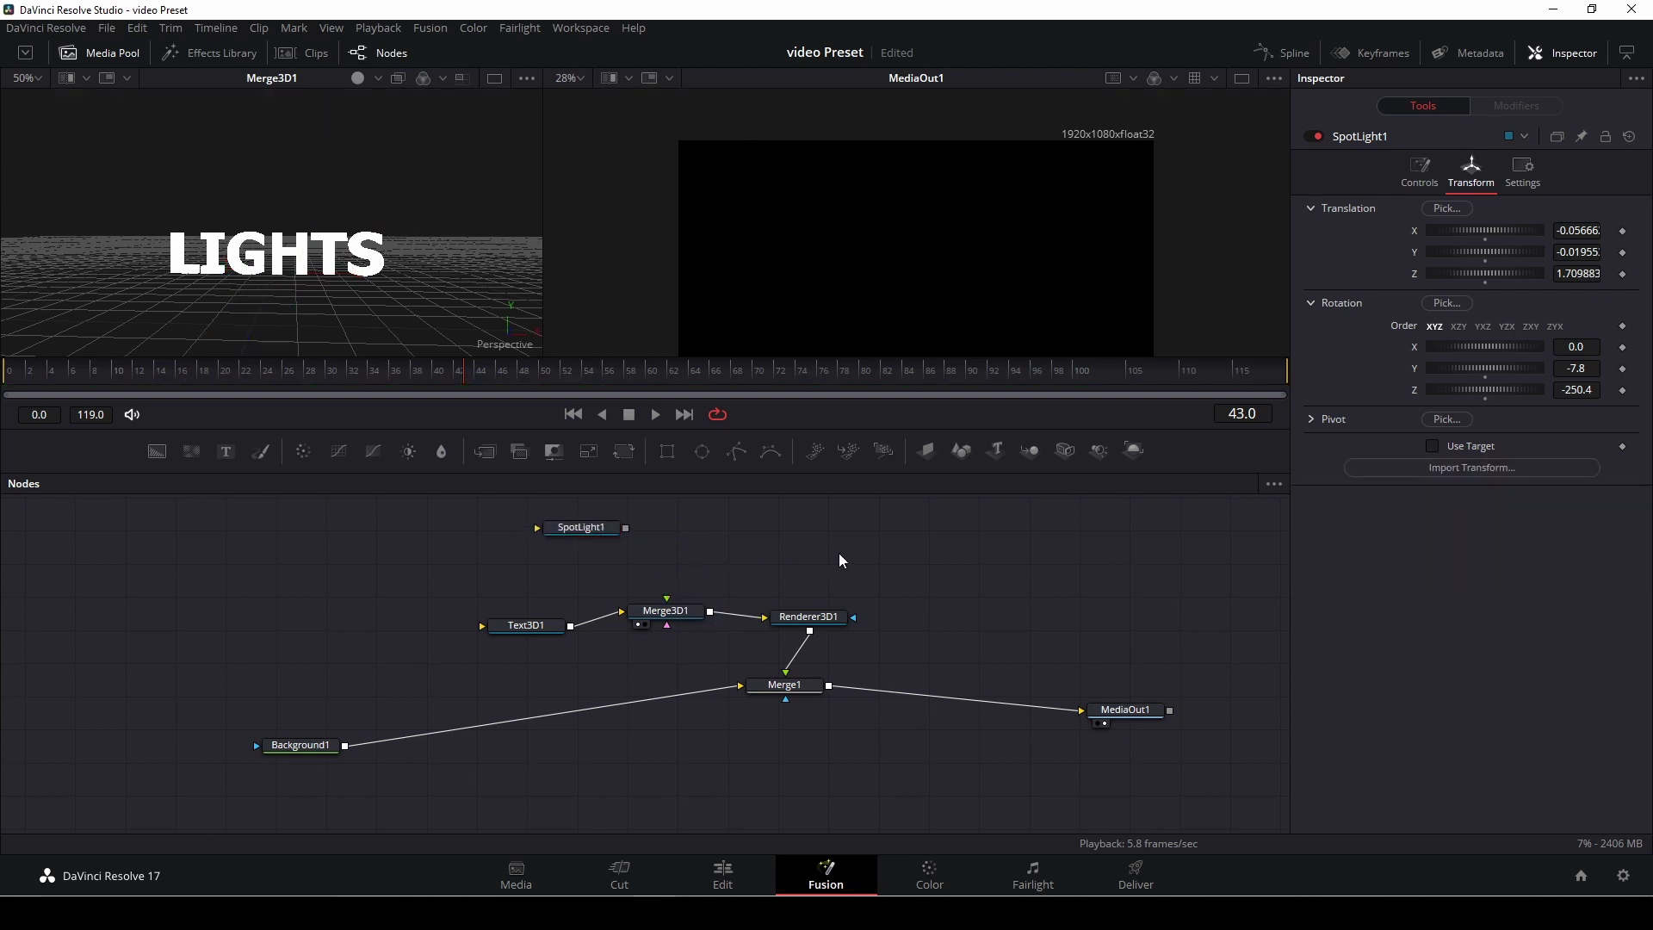
pyautogui.hotkey('shift', 'space')
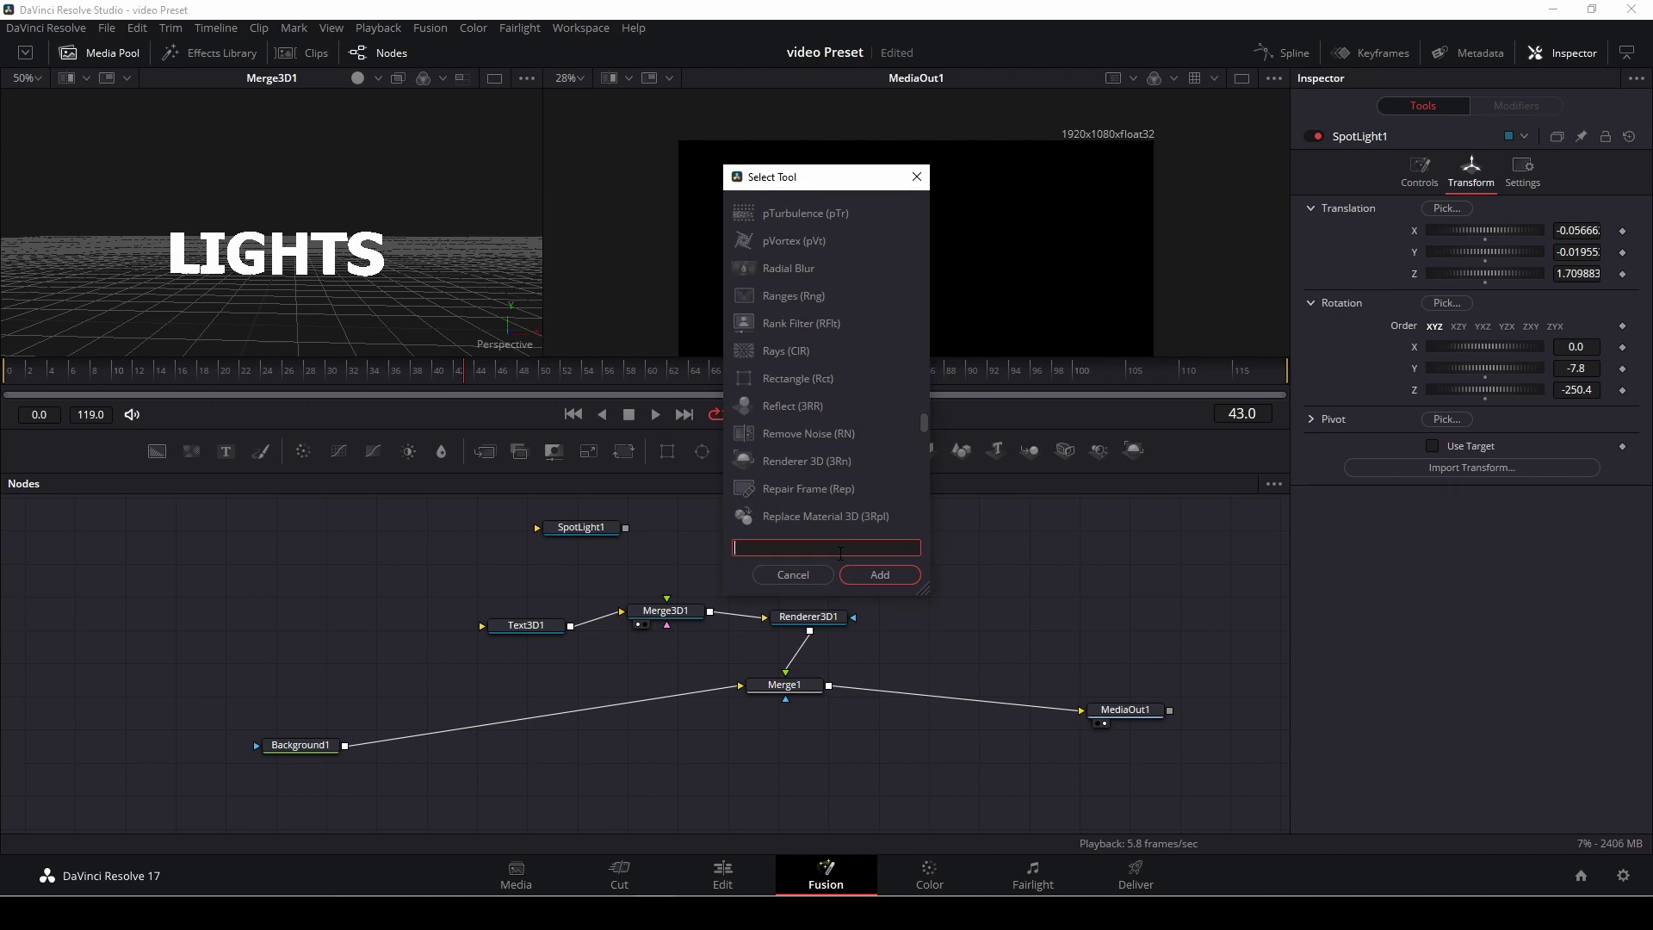
pyautogui.write('li')
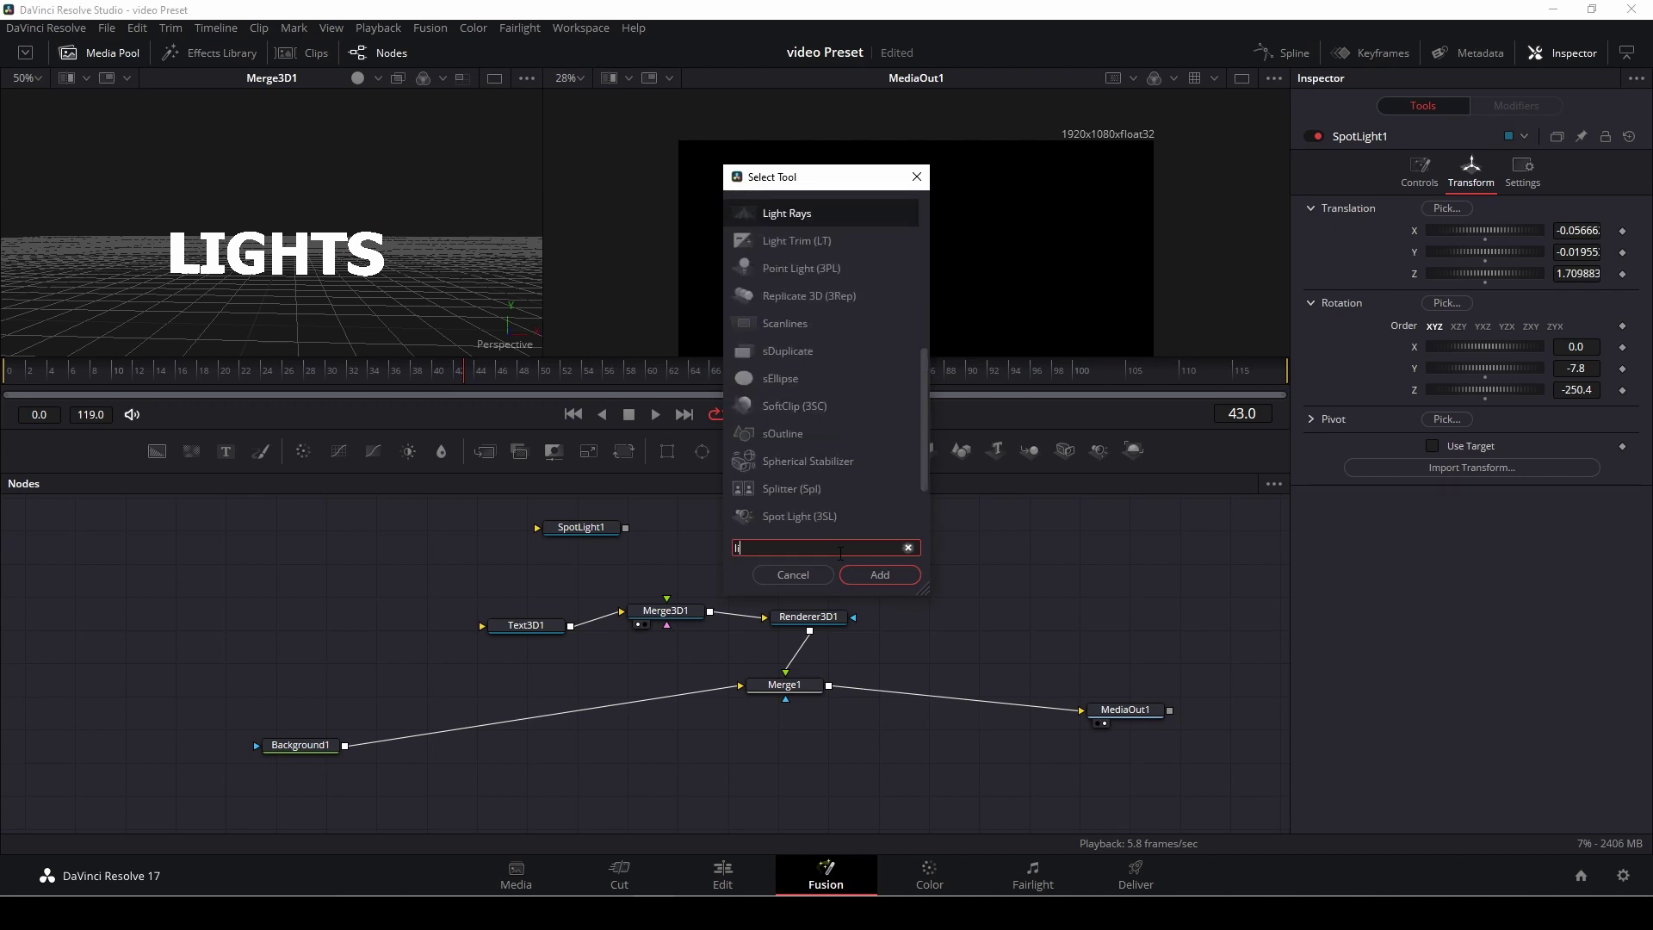
pyautogui.write('ght')
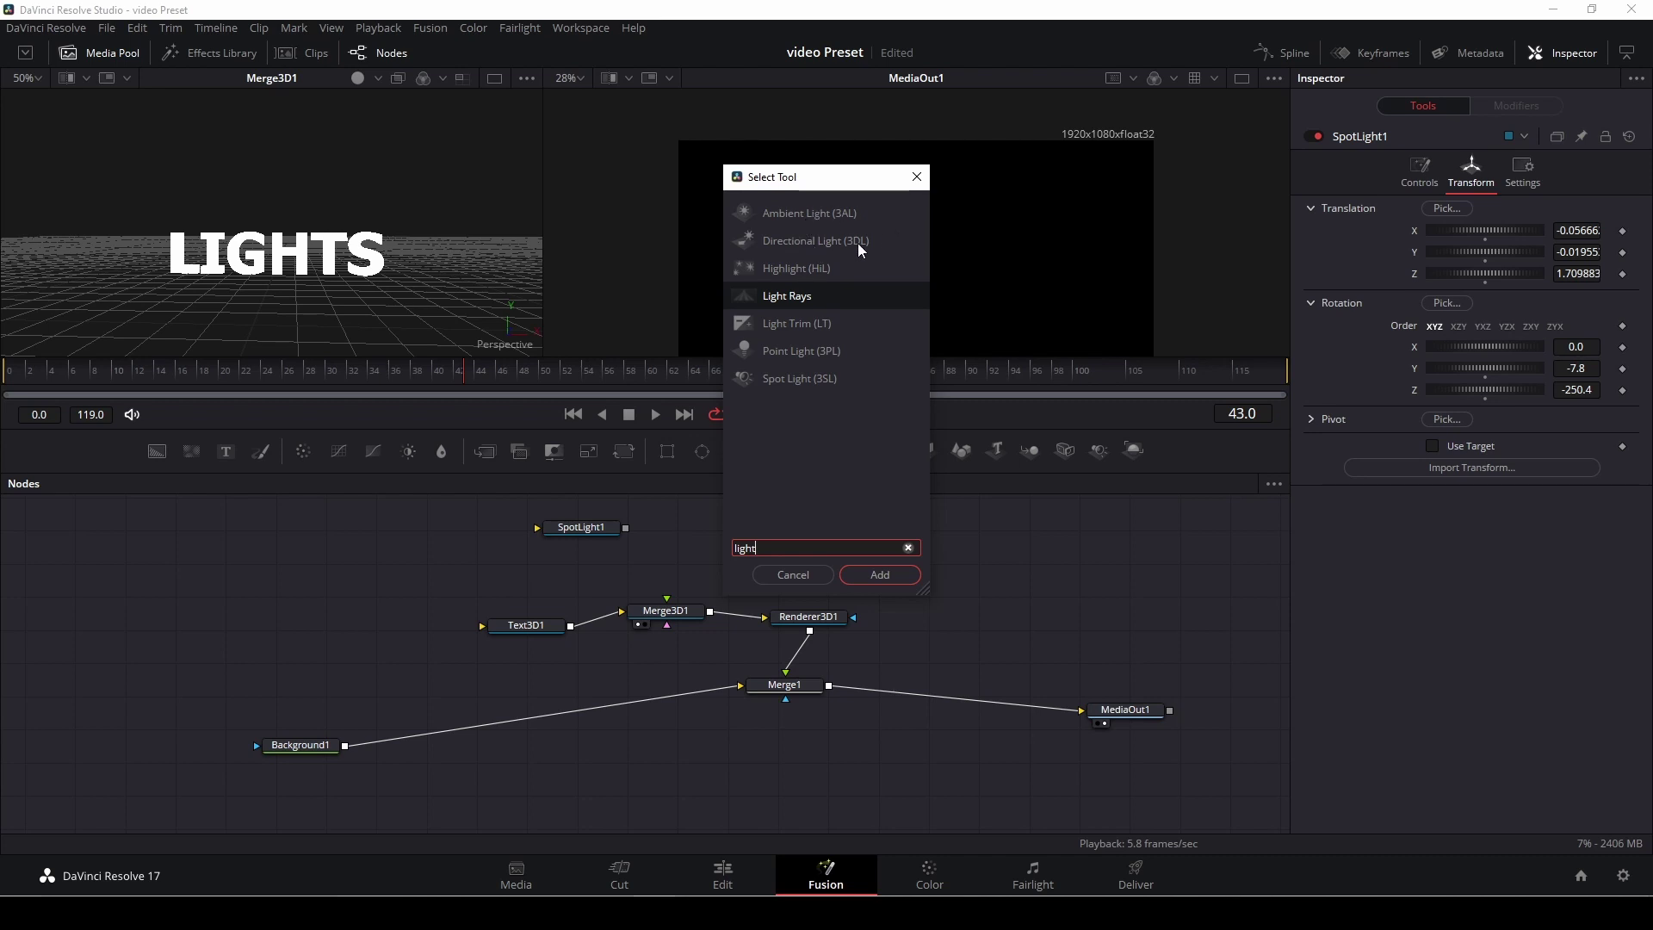
pyautogui.click(809, 213)
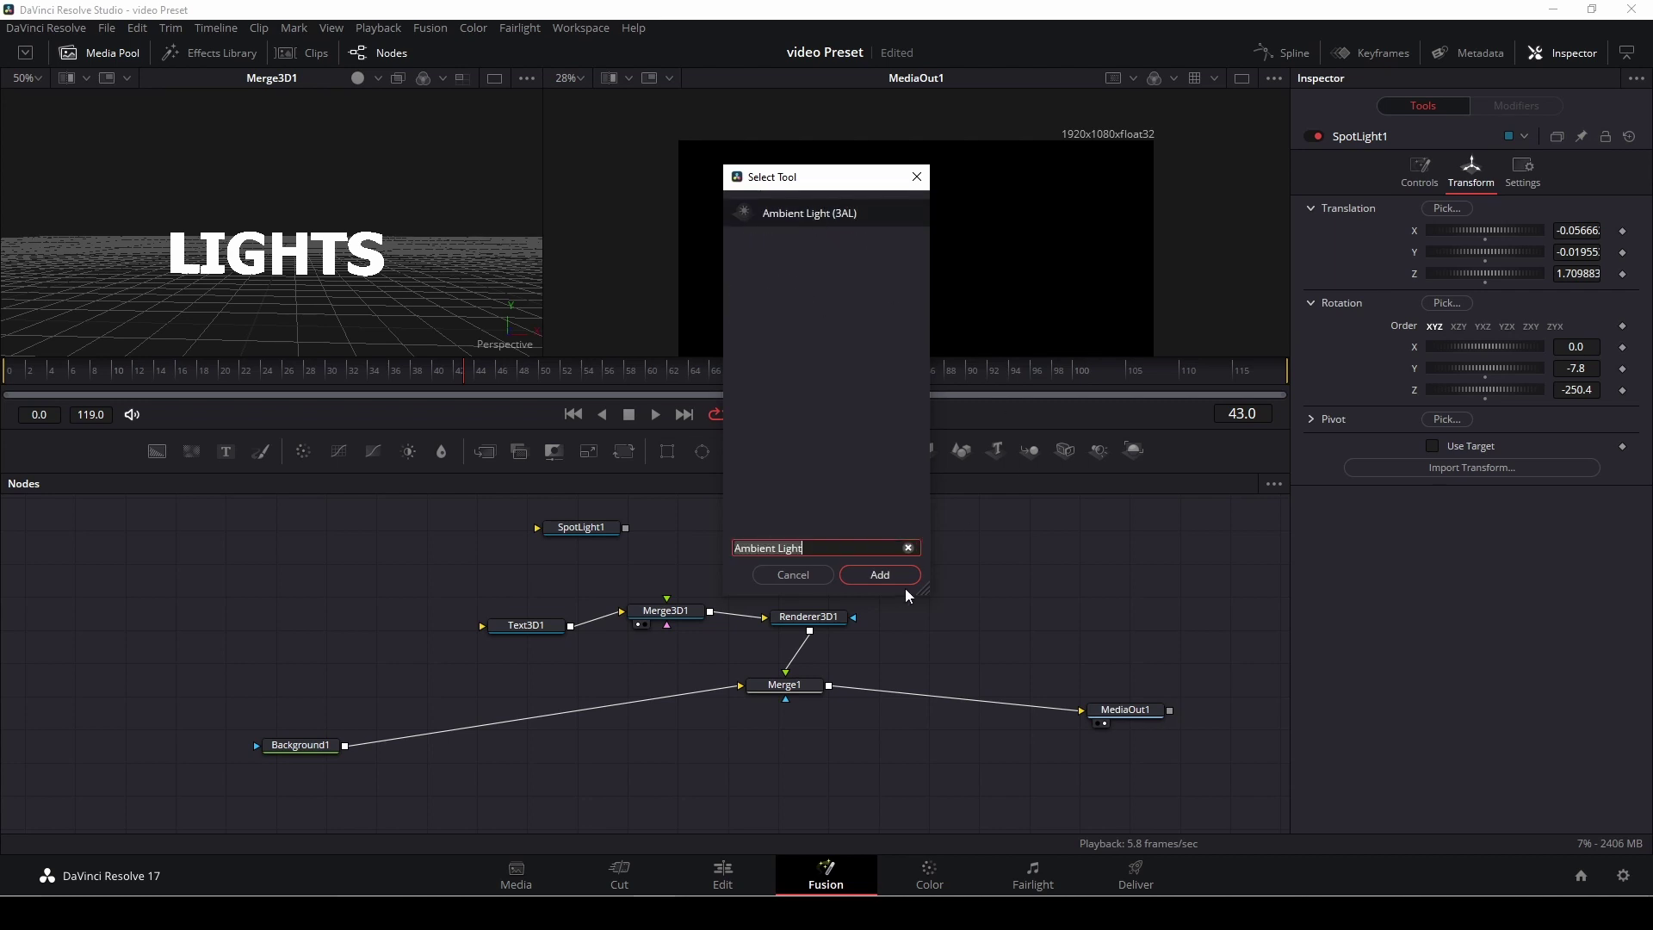
pyautogui.click(880, 575)
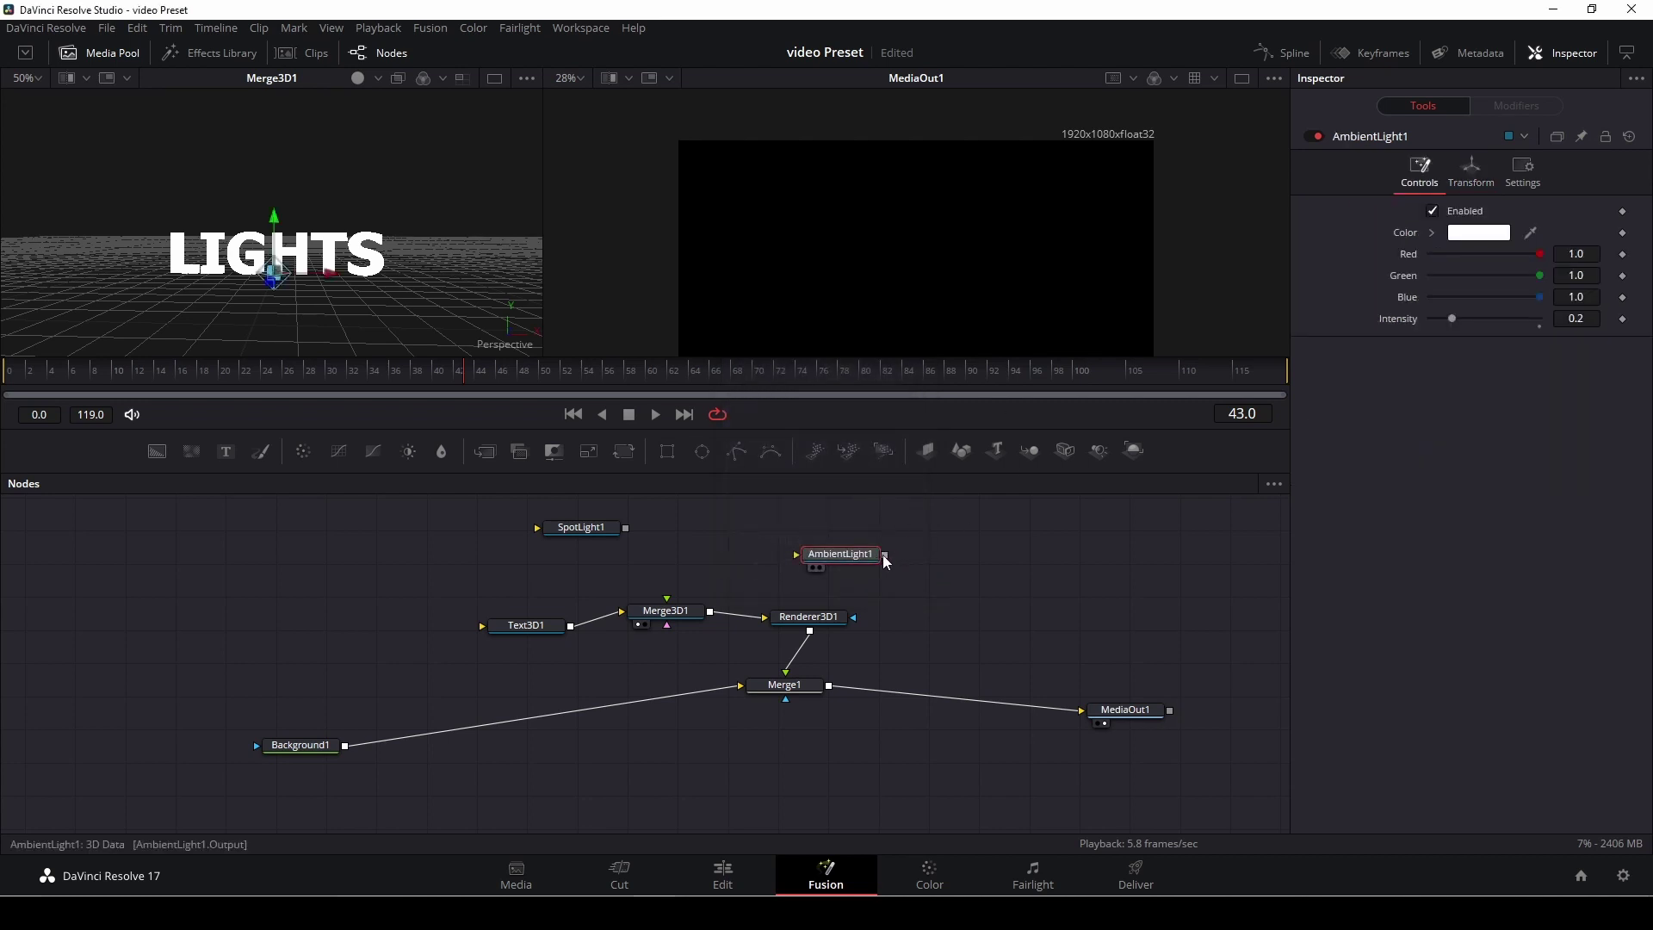
# Connect AmbientLight1 to Merge3D1, raise its Translation Y and increase intensity to about 0.35.
pyautogui.moveTo(884, 554); pyautogui.dragTo(673, 625)
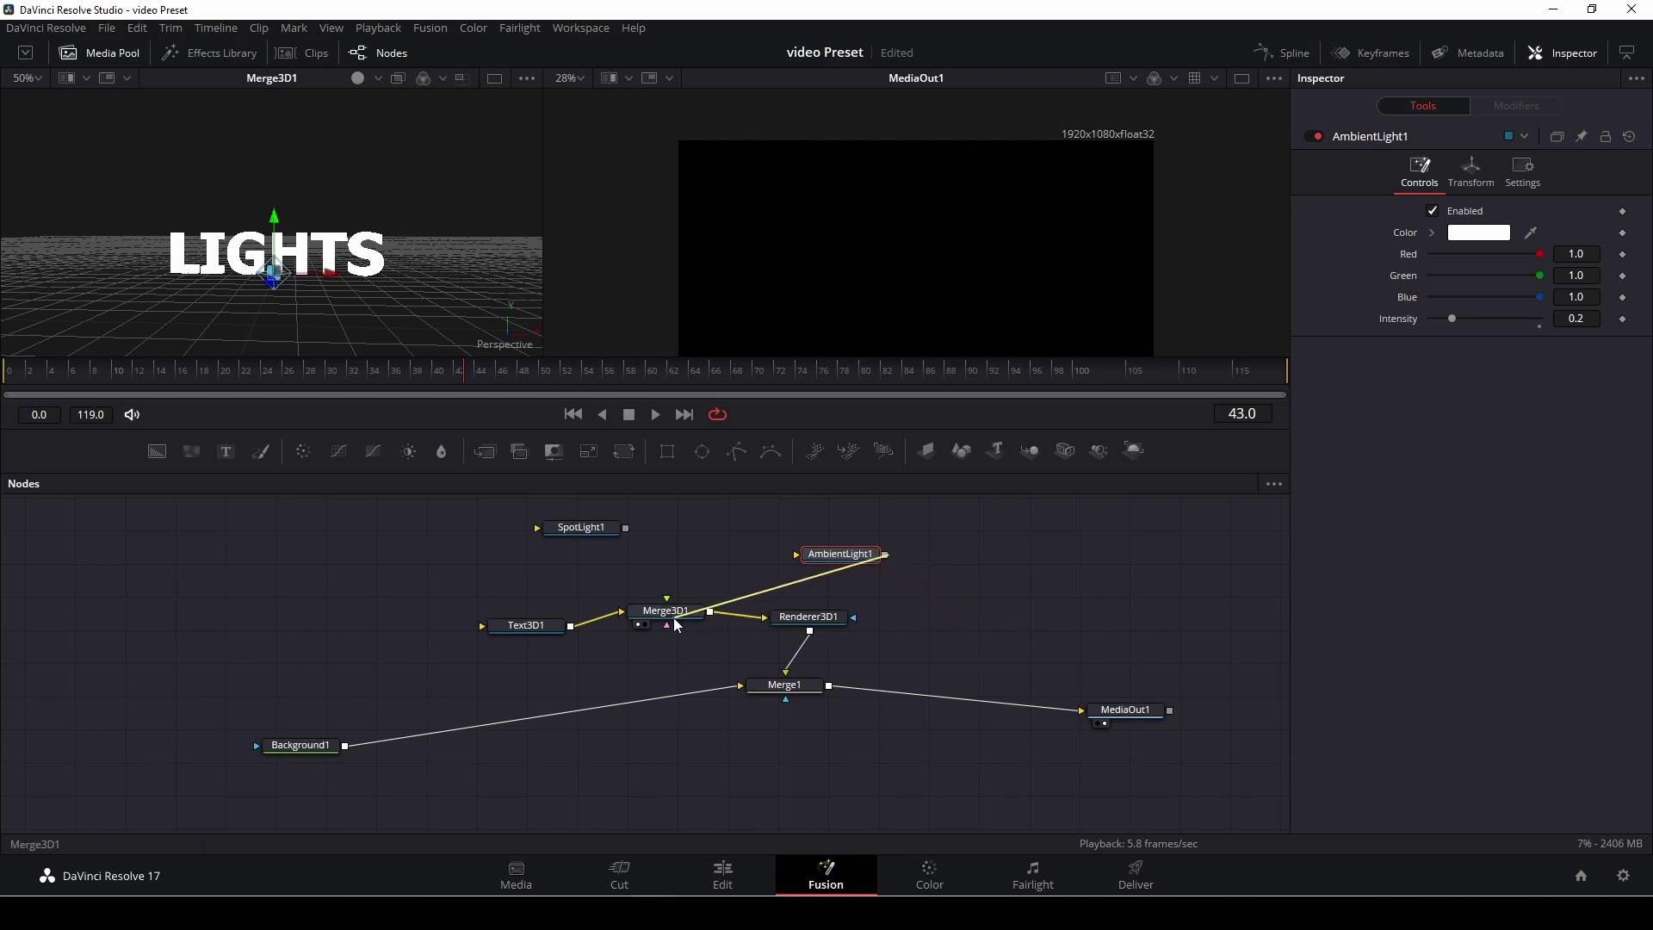
pyautogui.moveTo(859, 554); pyautogui.dragTo(783, 527)
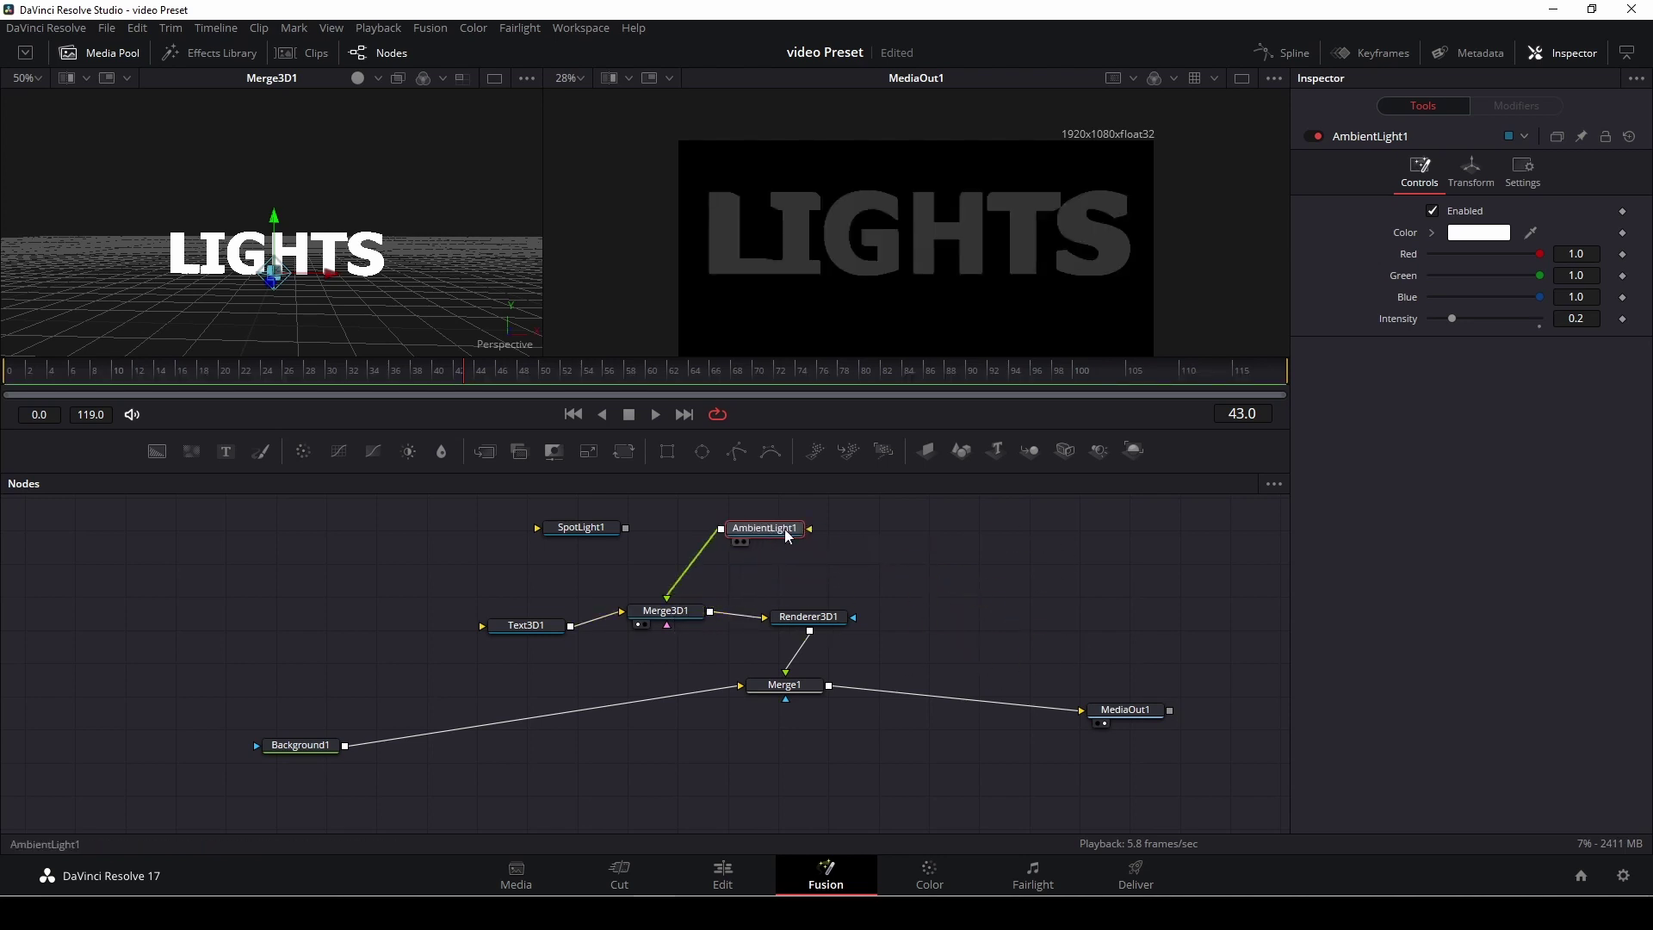
pyautogui.click(1471, 168)
pyautogui.moveTo(1486, 251); pyautogui.dragTo(1516, 251)
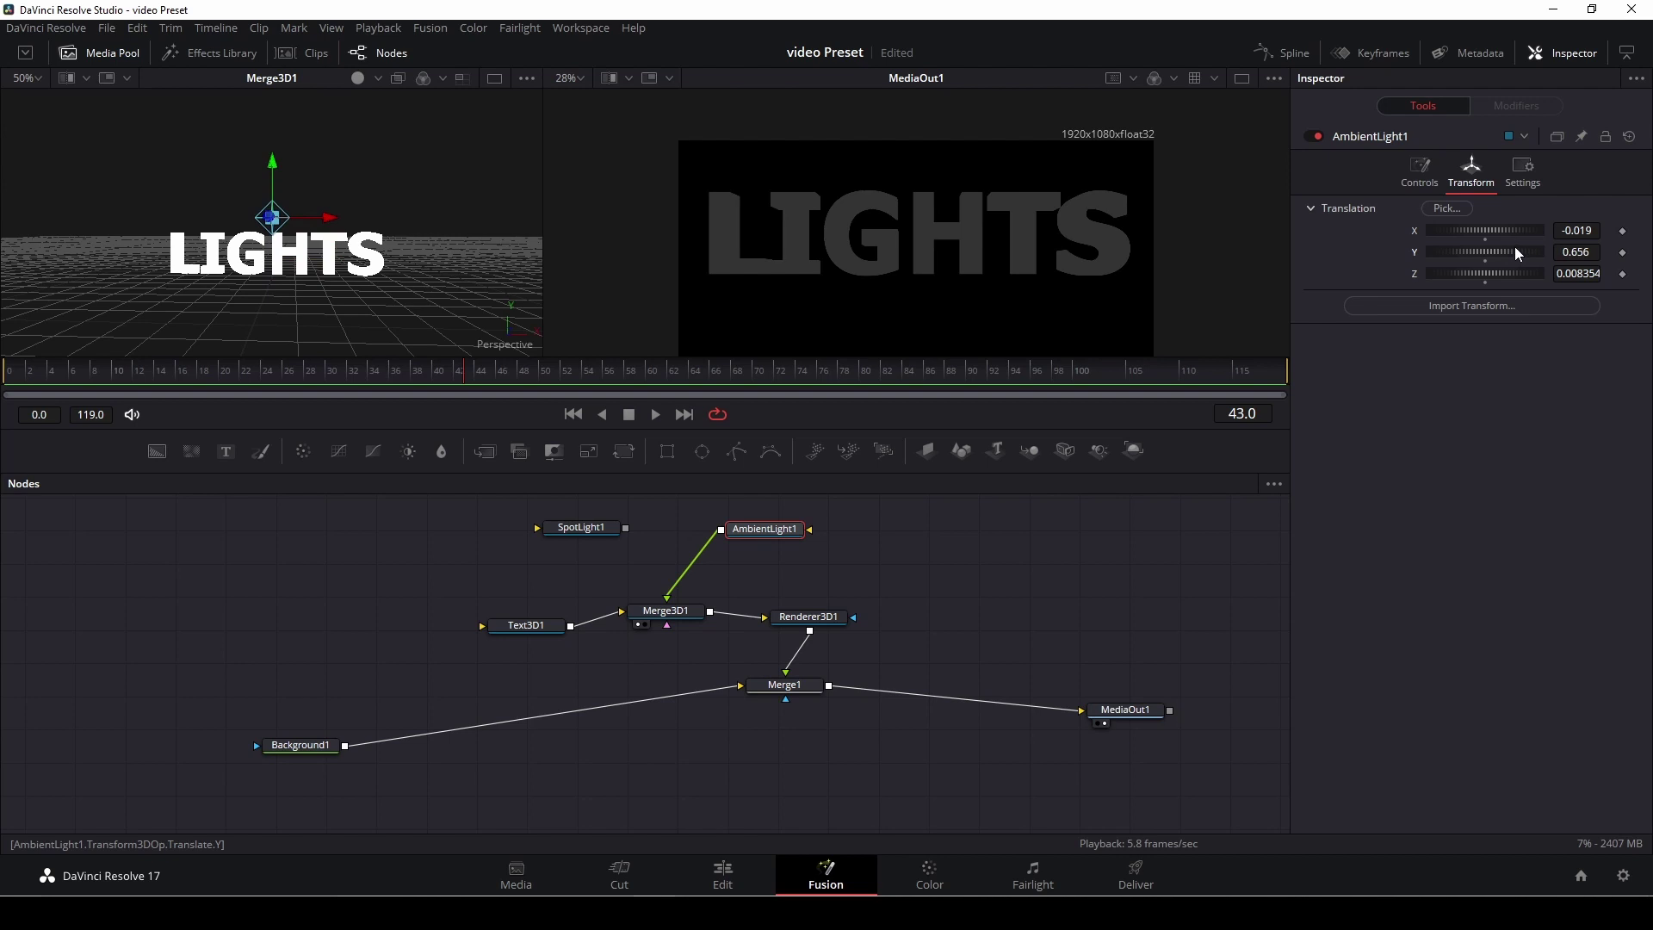
pyautogui.click(1420, 168)
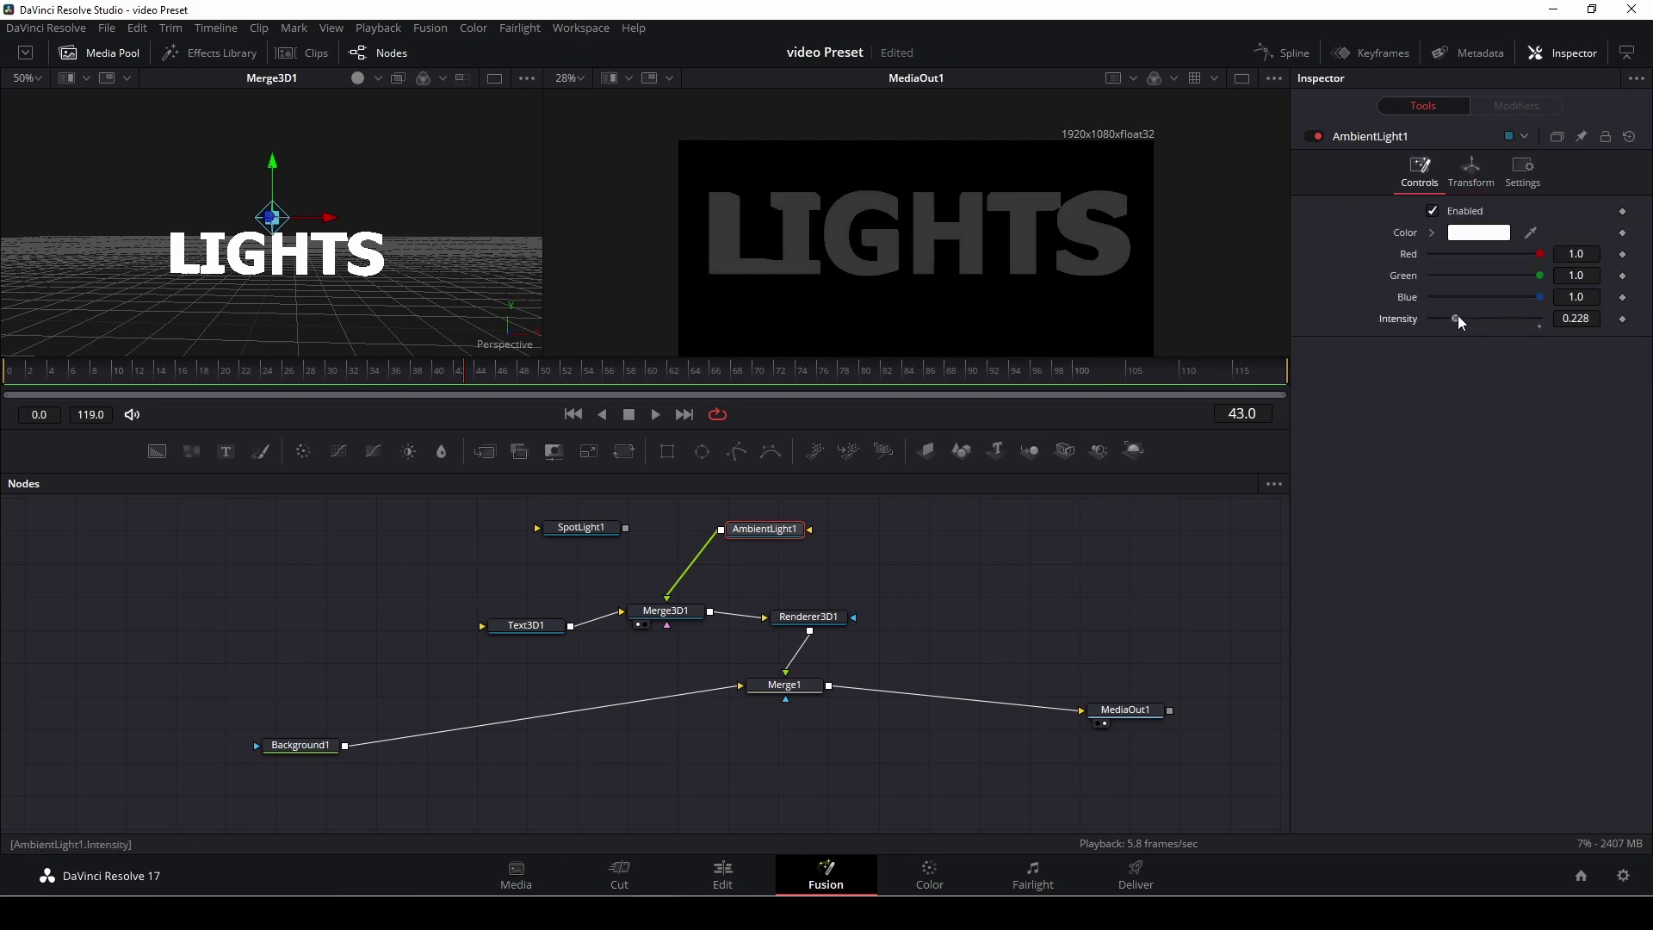
pyautogui.moveTo(1452, 319)
pyautogui.mouseDown()
pyautogui.moveTo(1485, 318)
pyautogui.moveTo(1468, 318)
pyautogui.mouseUp()
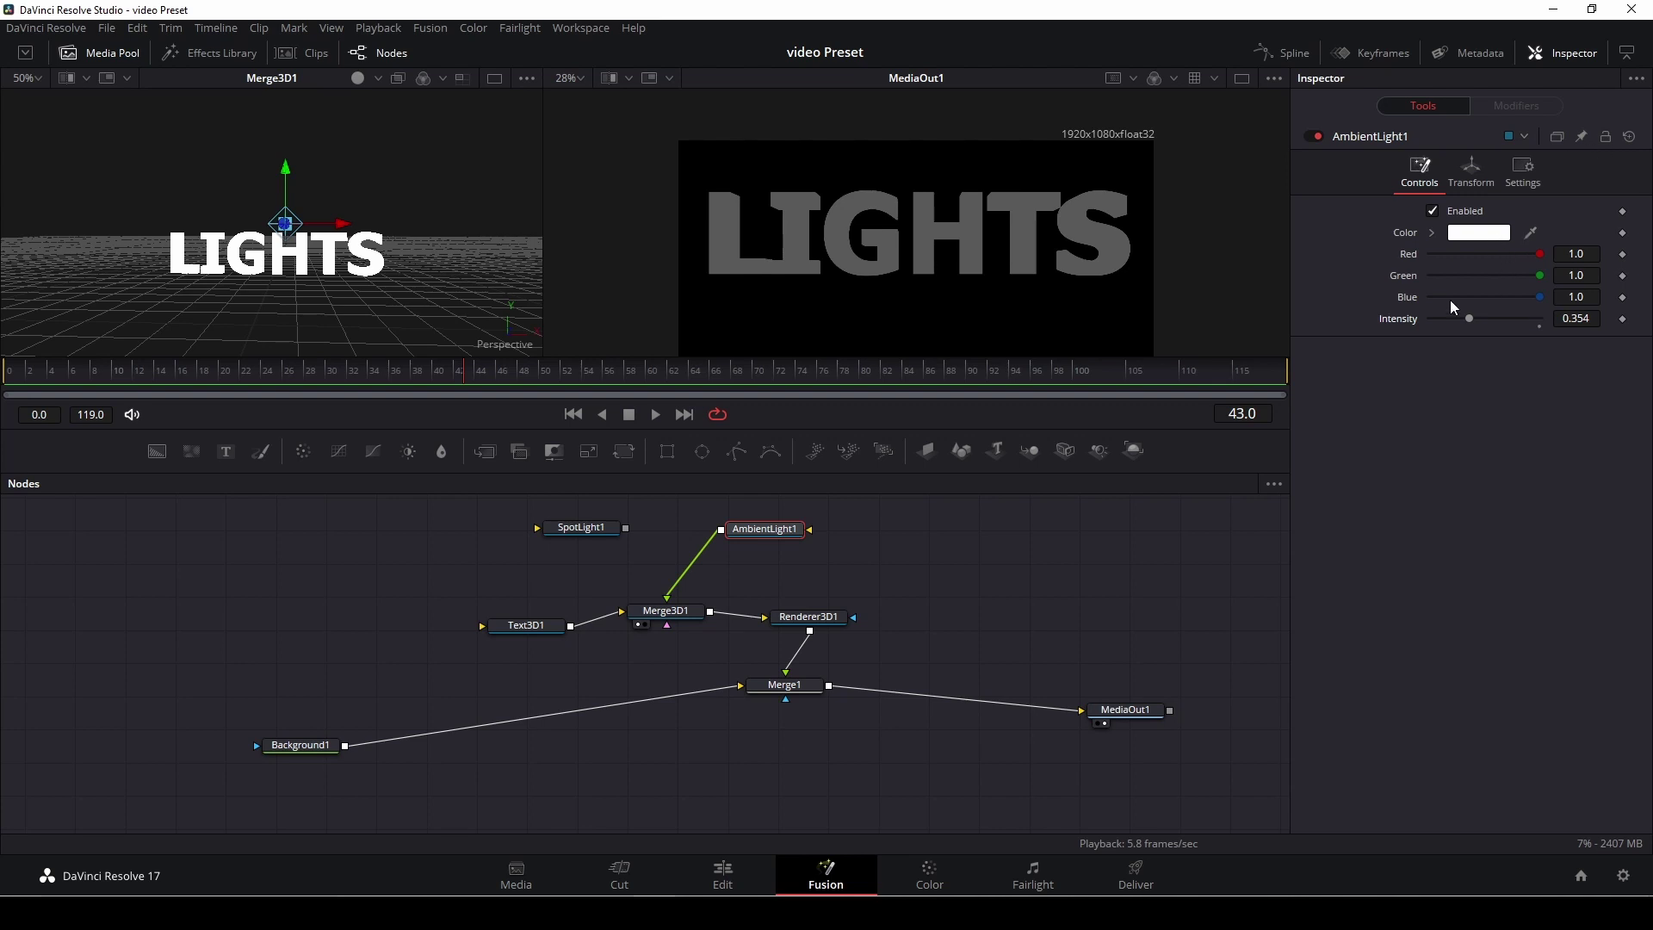
# Tint the ambient light yellow, move it left, and unlink it from Merge3D1.
pyautogui.click(1481, 233)
pyautogui.click(701, 358)
pyautogui.click(791, 385)
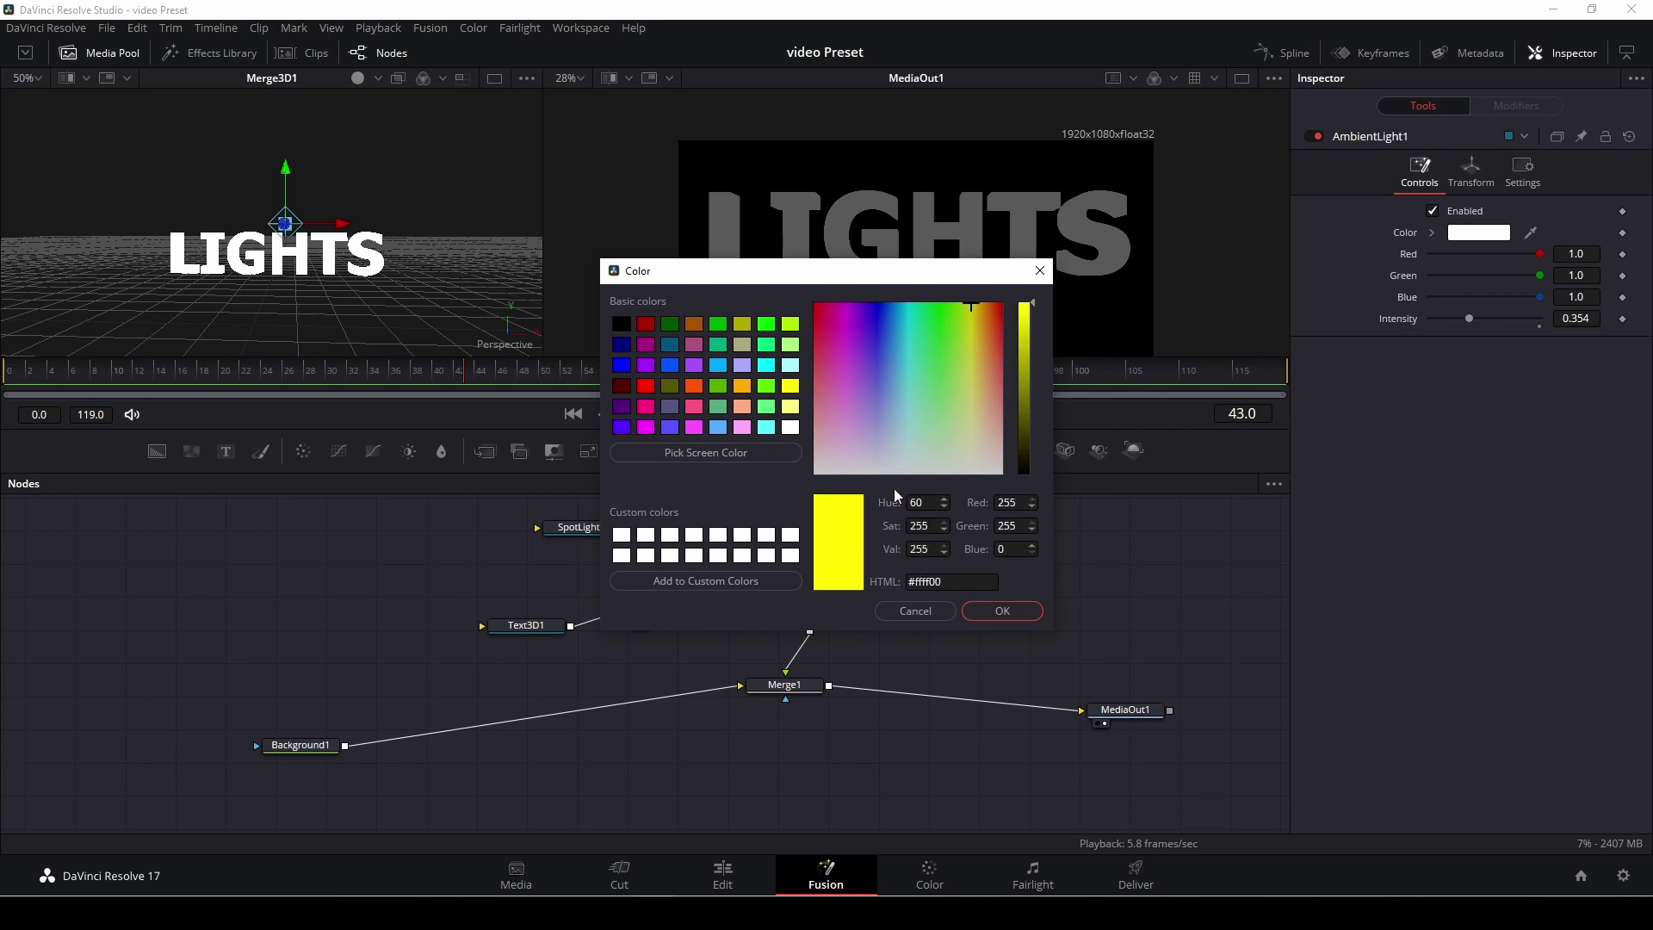
pyautogui.click(1002, 612)
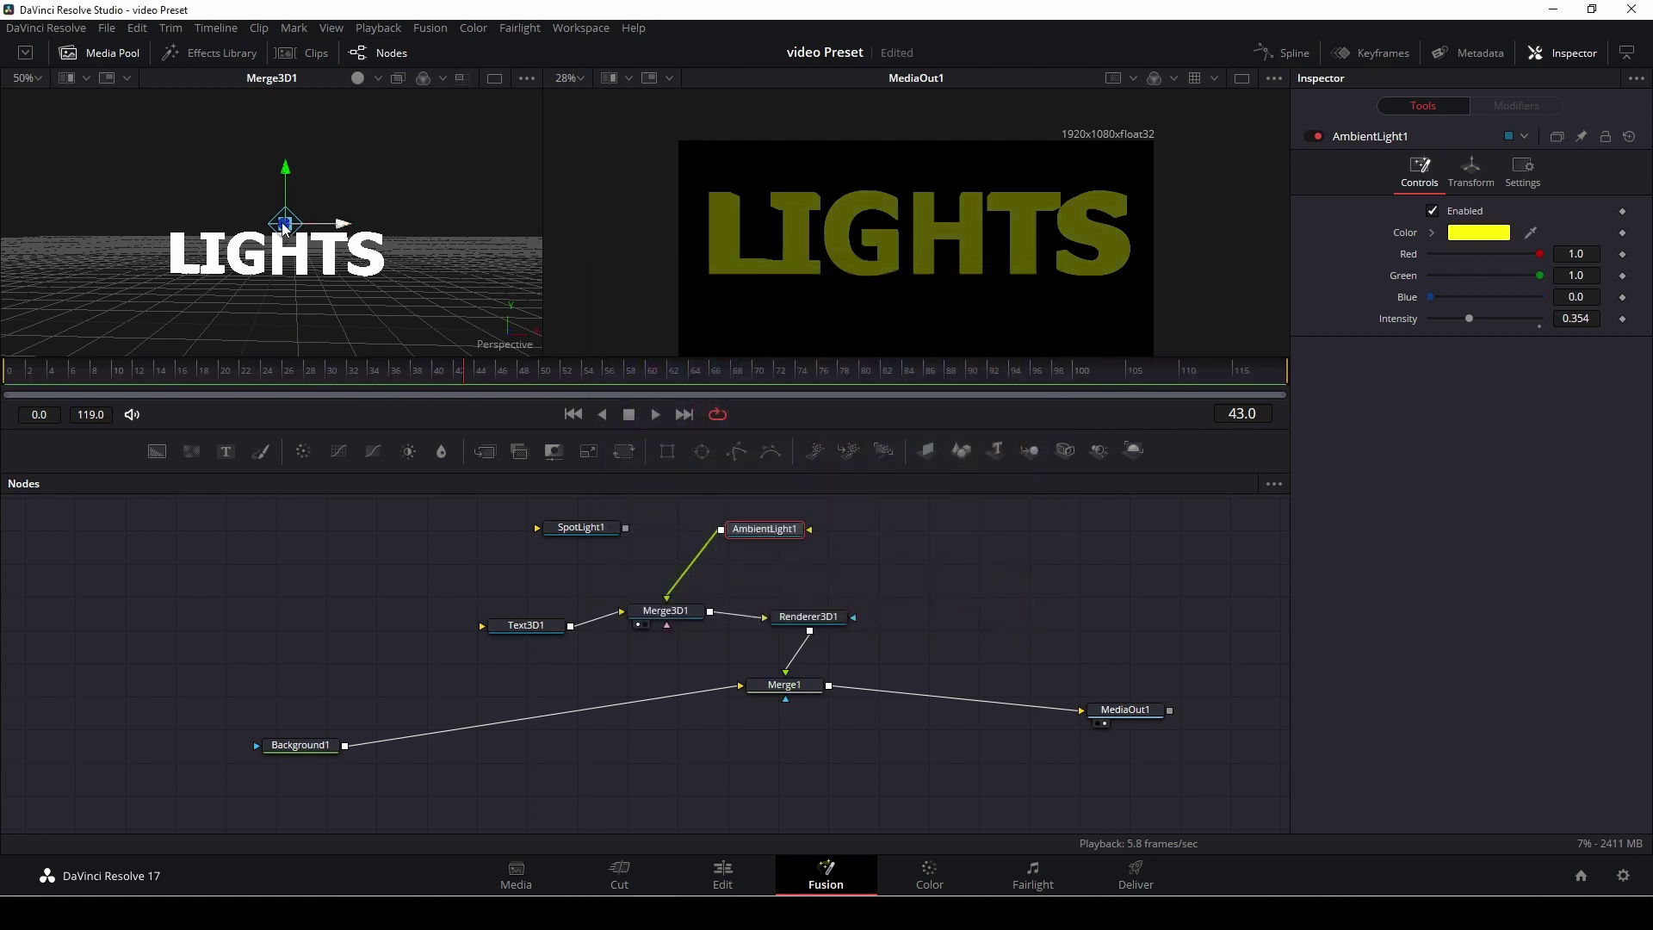
pyautogui.moveTo(286, 224)
pyautogui.mouseDown()
pyautogui.moveTo(139, 213)
pyautogui.moveTo(371, 214)
pyautogui.mouseUp()
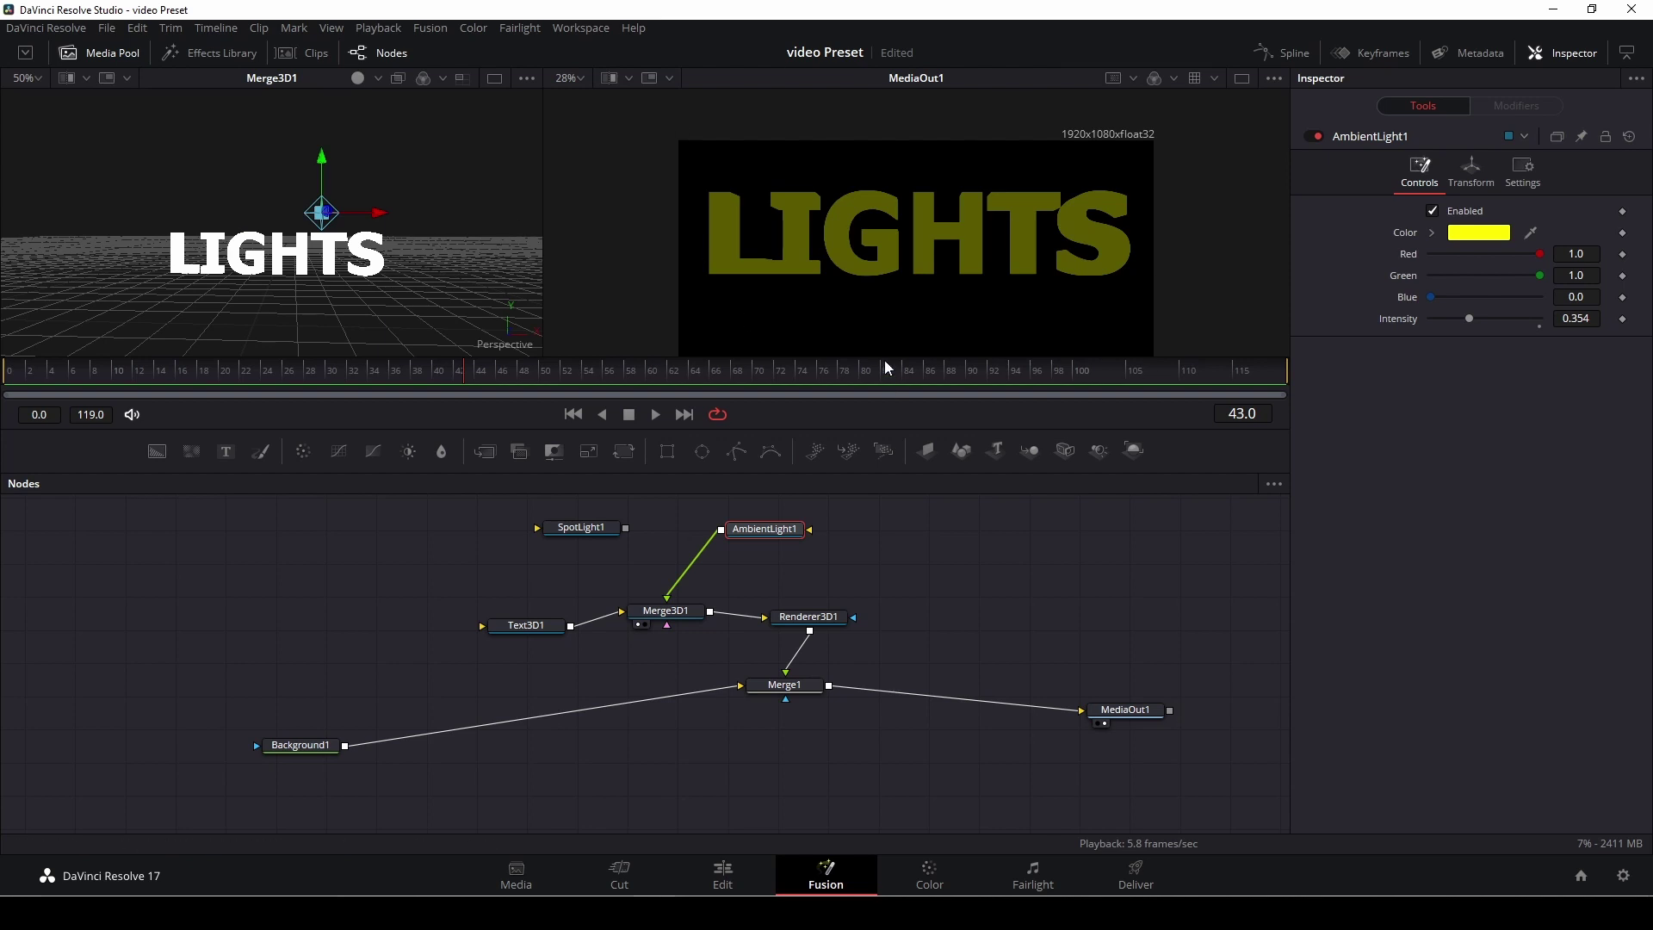
pyautogui.moveTo(670, 593); pyautogui.dragTo(666, 605)
# Unplug the ambient light, set its node aside, and add a Directional Light node.
pyautogui.click(740, 577)
pyautogui.moveTo(758, 533); pyautogui.dragTo(512, 549)
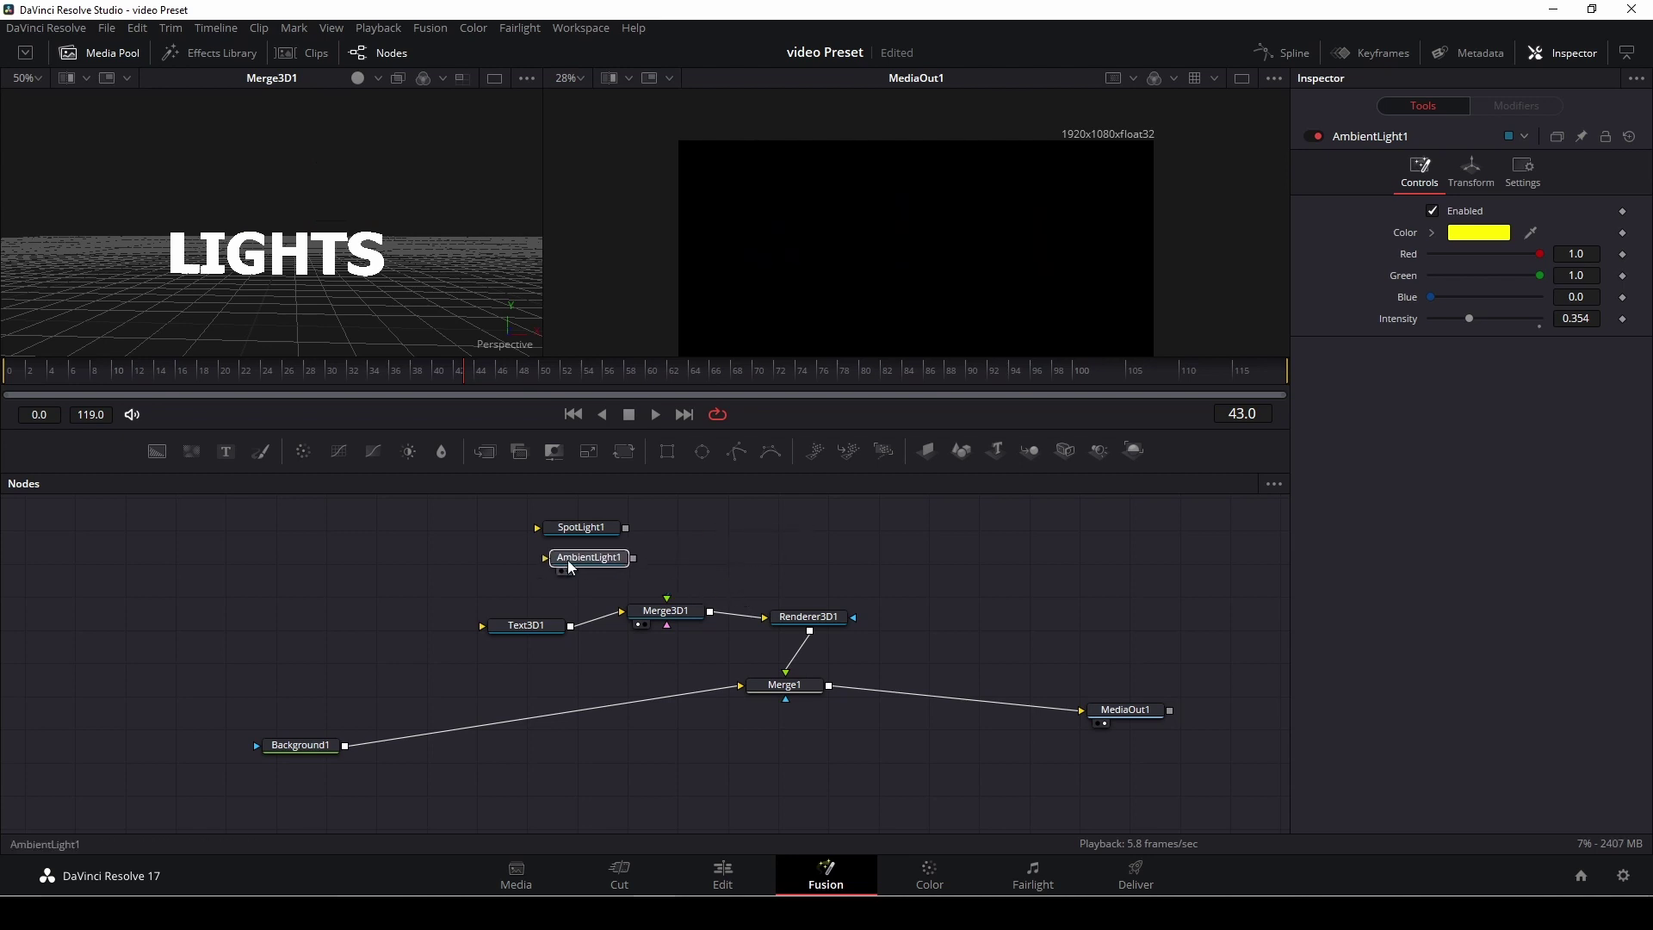
pyautogui.hotkey('shift', 'space')
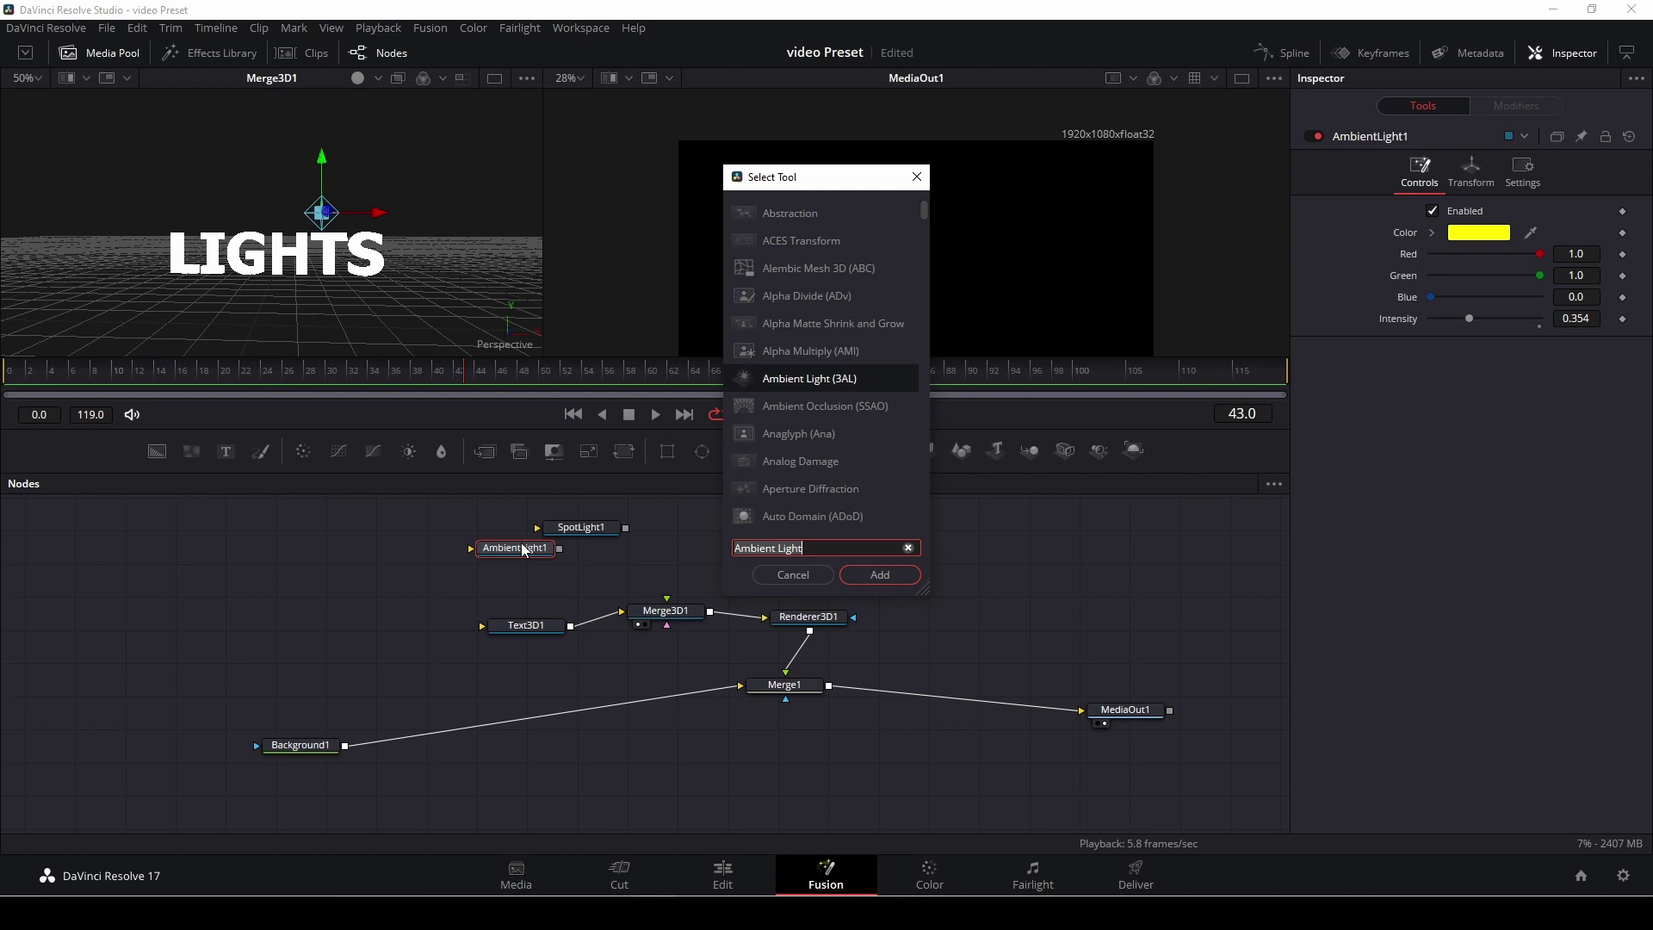
pyautogui.press('BackSpace')
pyautogui.write('light')
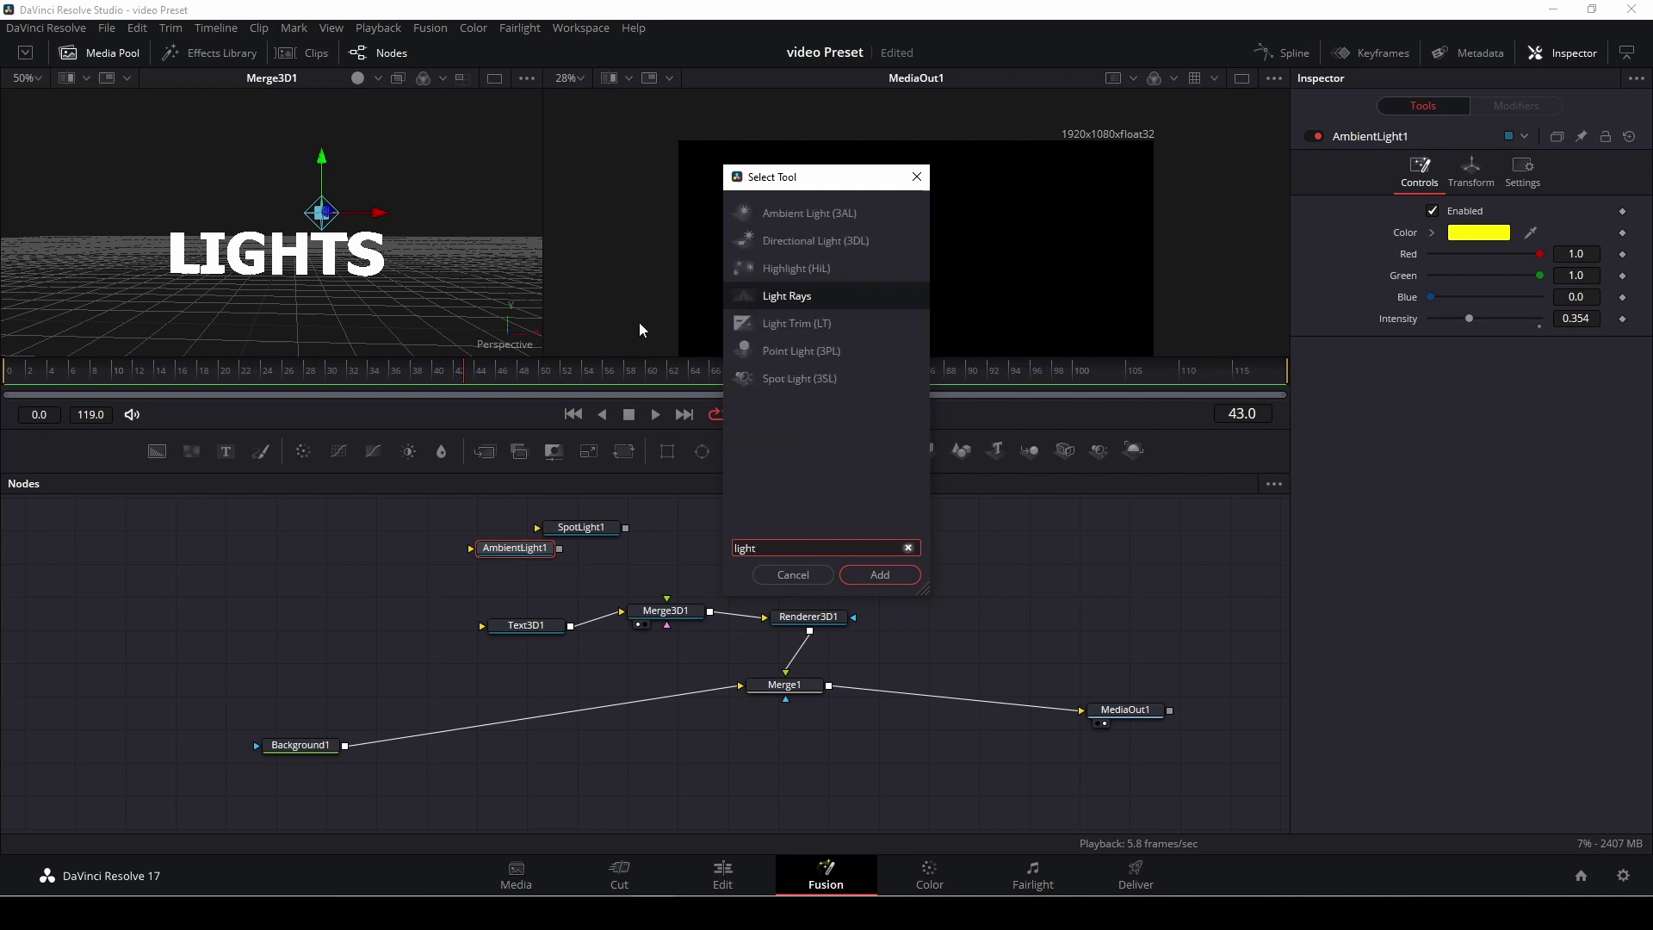
pyautogui.click(813, 245)
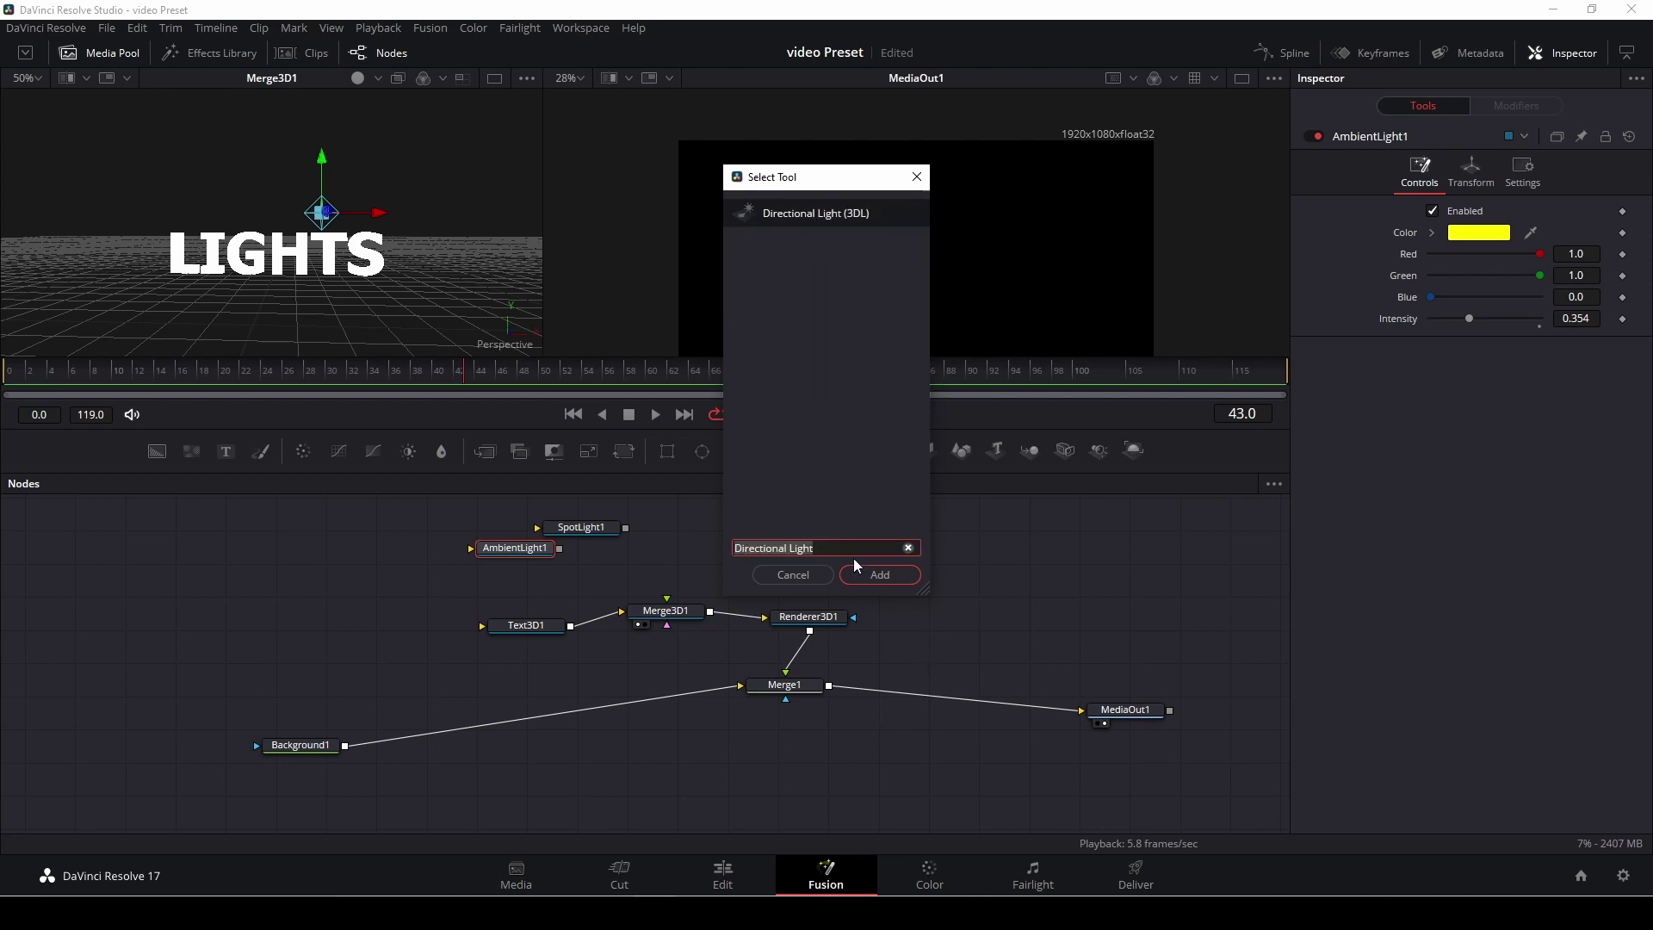
pyautogui.click(880, 573)
# Wire DirectionalLight1 into Merge3D1 so LIGHTS renders bright white.
pyautogui.click(811, 540)
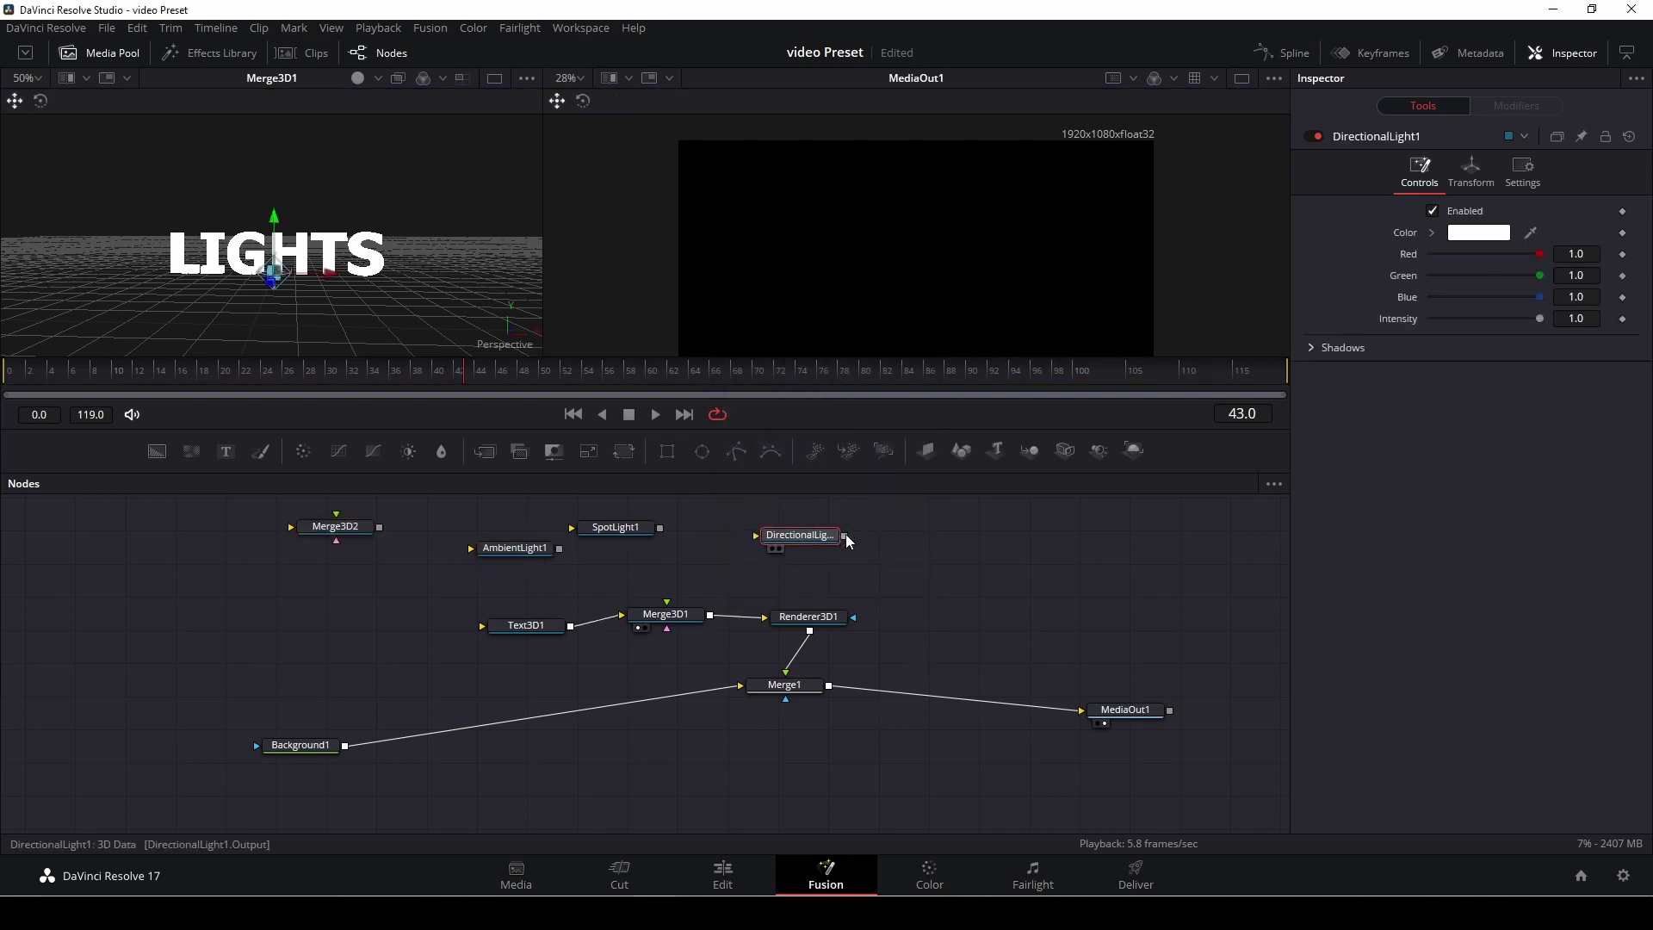
pyautogui.moveTo(846, 537); pyautogui.dragTo(667, 607)
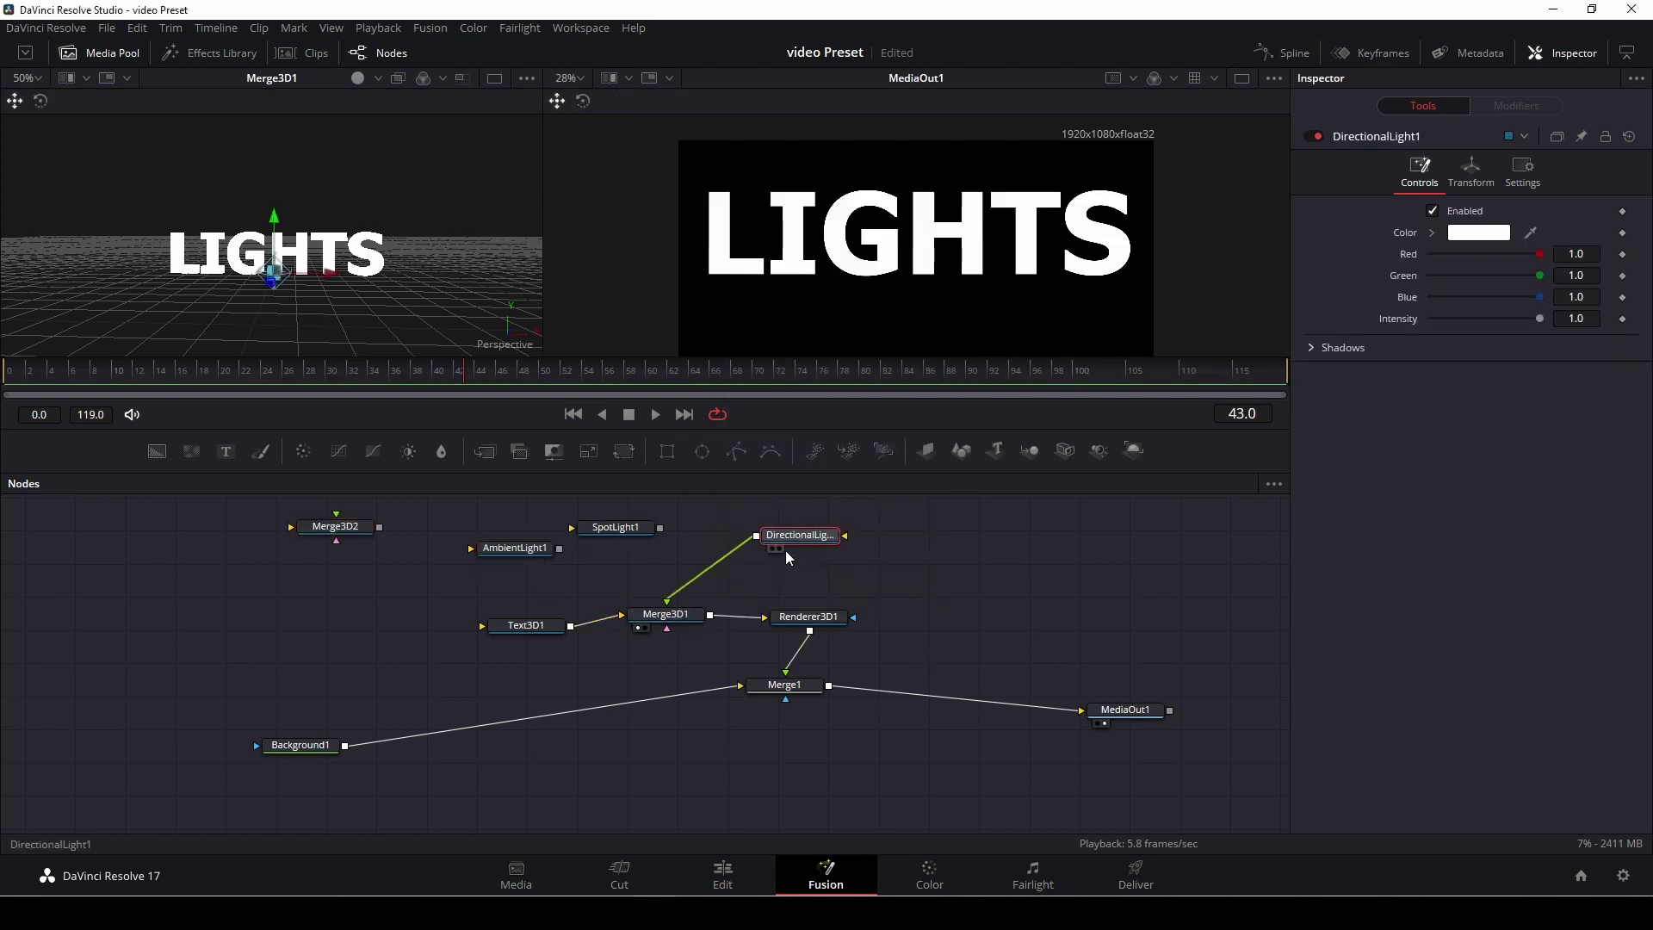
pyautogui.moveTo(794, 537); pyautogui.dragTo(781, 537)
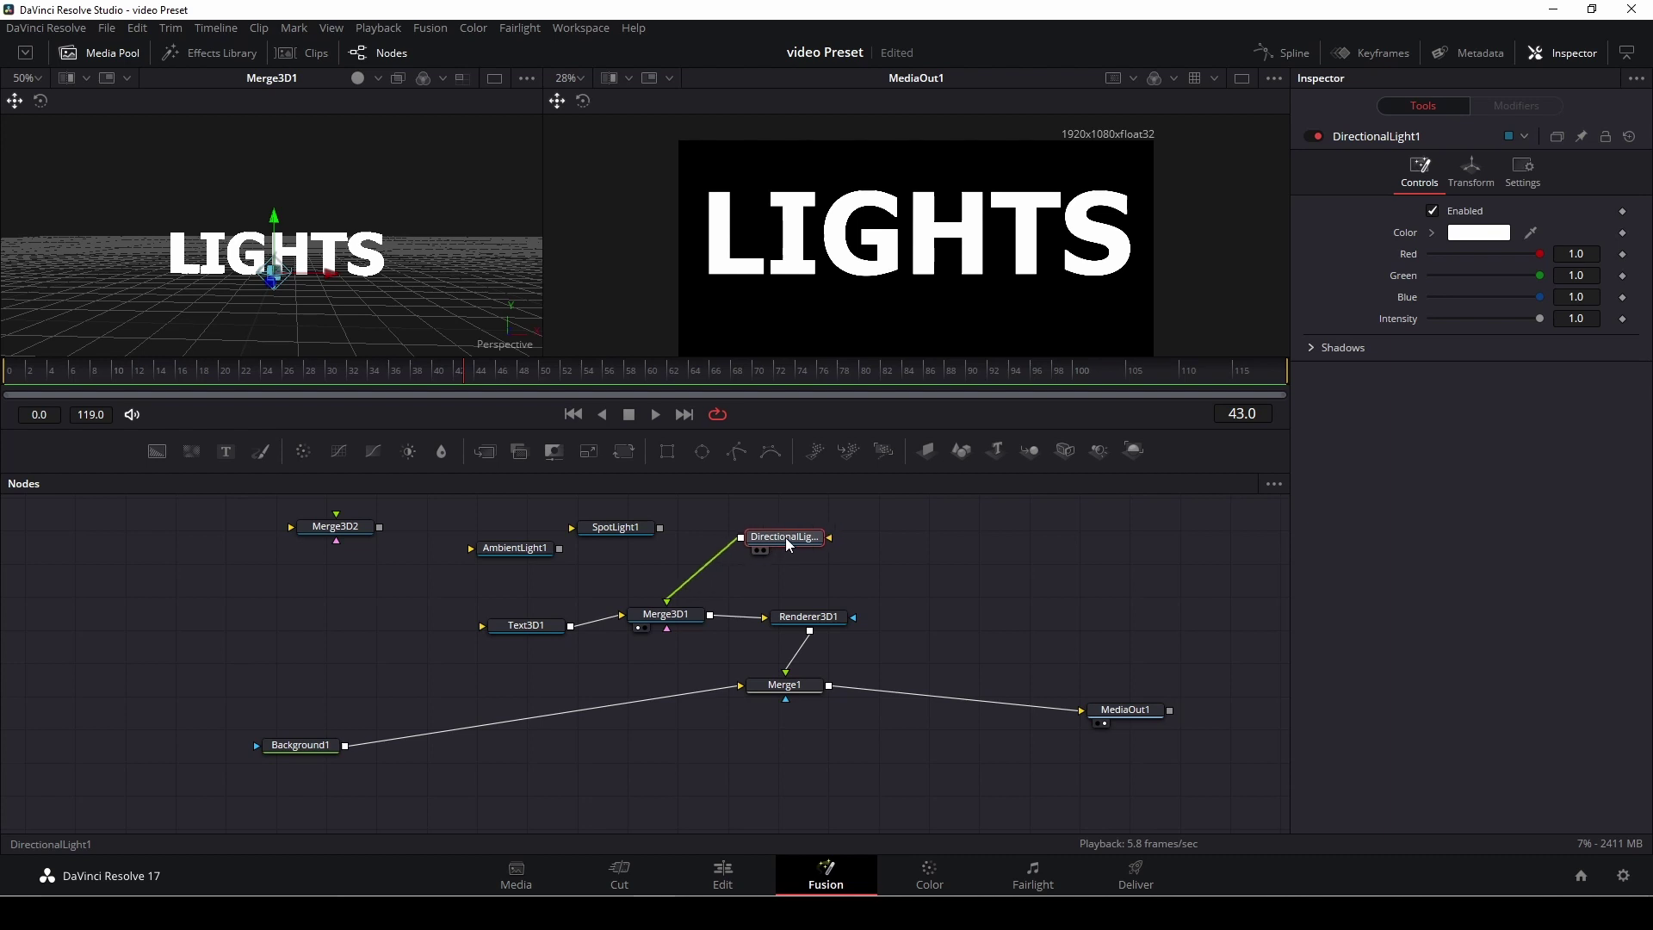
pyautogui.click(1478, 168)
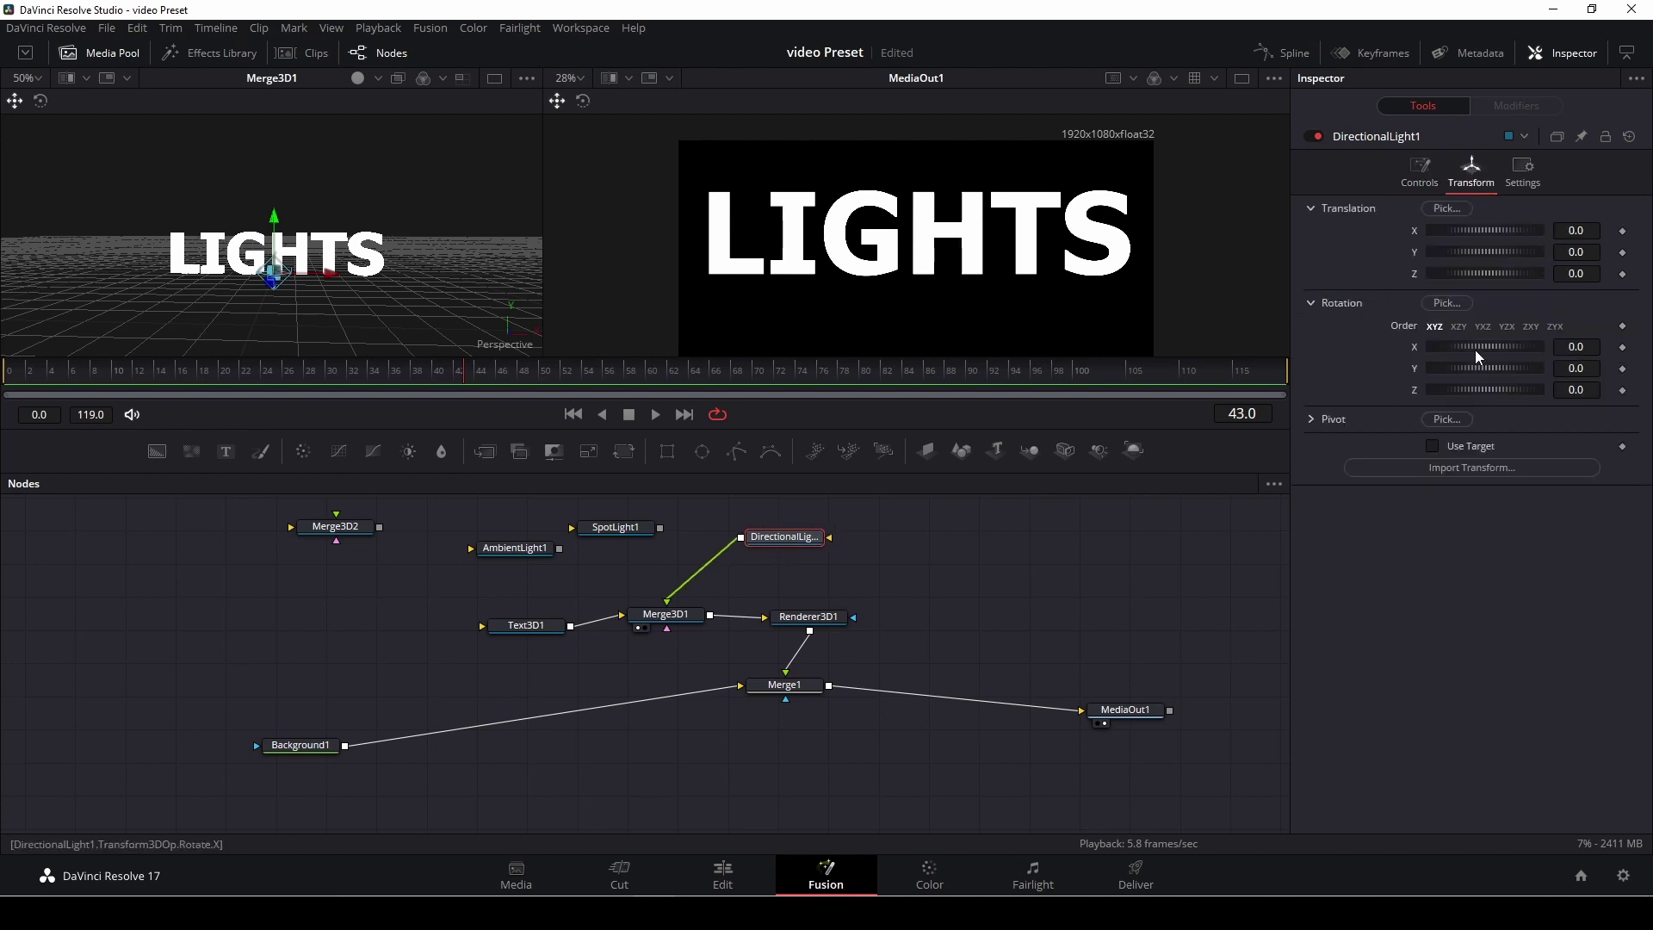
# Tilt DirectionalLight1 to roughly 80.9 X and 31.3 Y rotation so it rakes across LIGHTS.
pyautogui.moveTo(1473, 347)
pyautogui.mouseDown()
pyautogui.moveTo(1490, 346)
pyautogui.moveTo(1472, 370)
pyautogui.mouseUp()
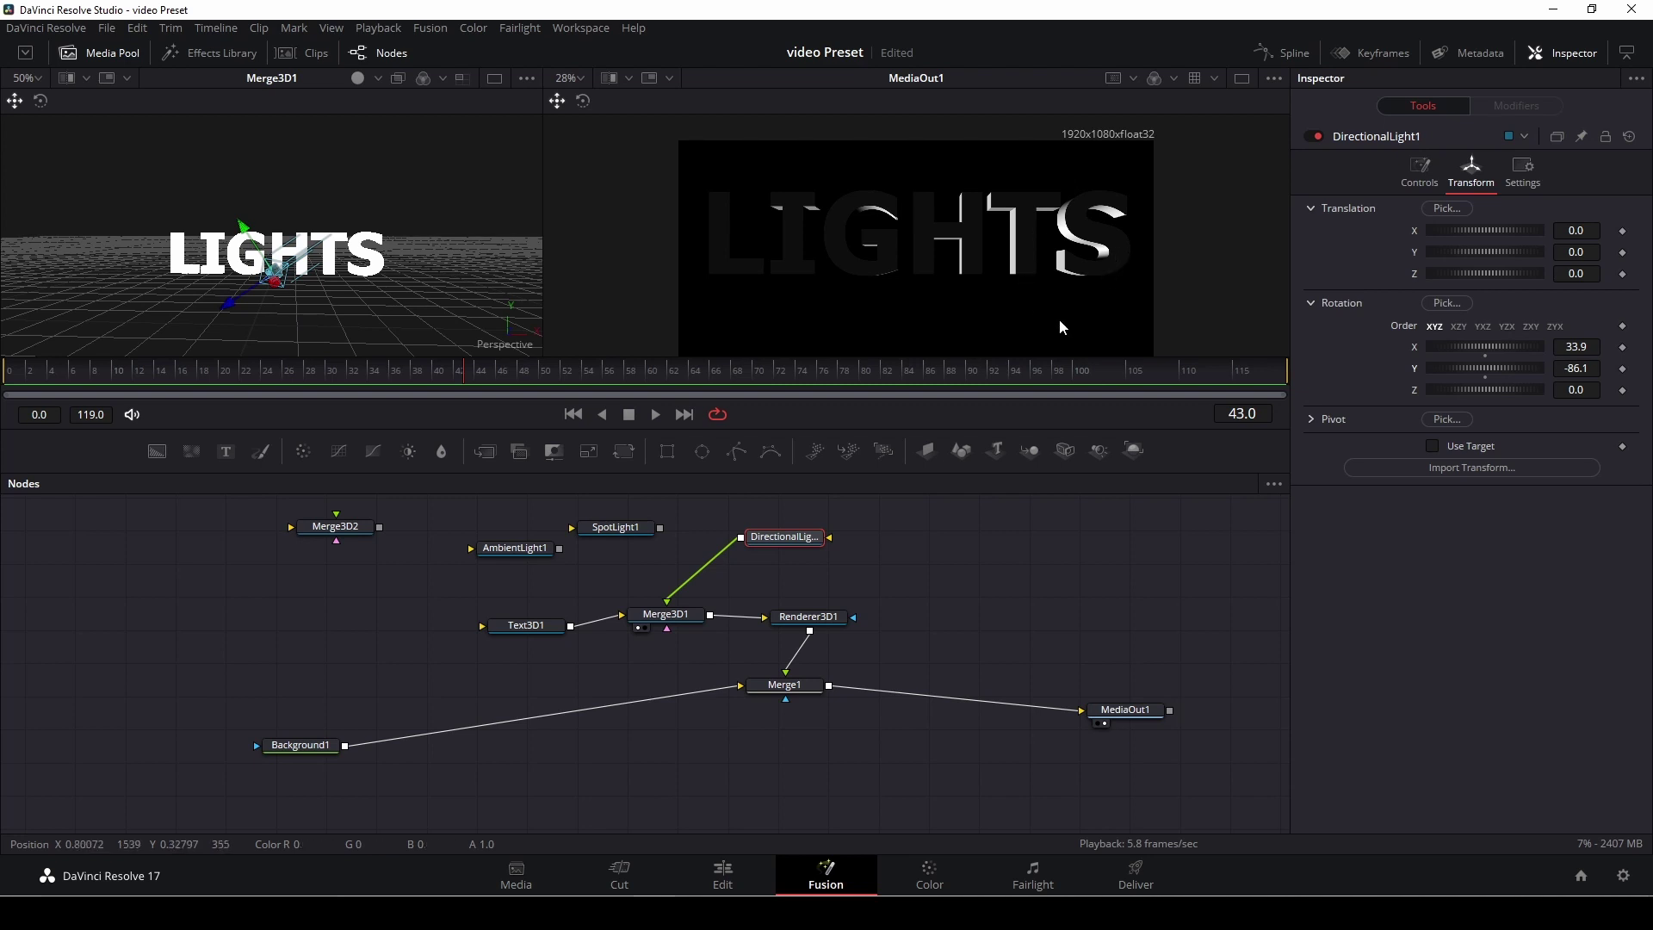
pyautogui.hotkey('ctrl', 'z')
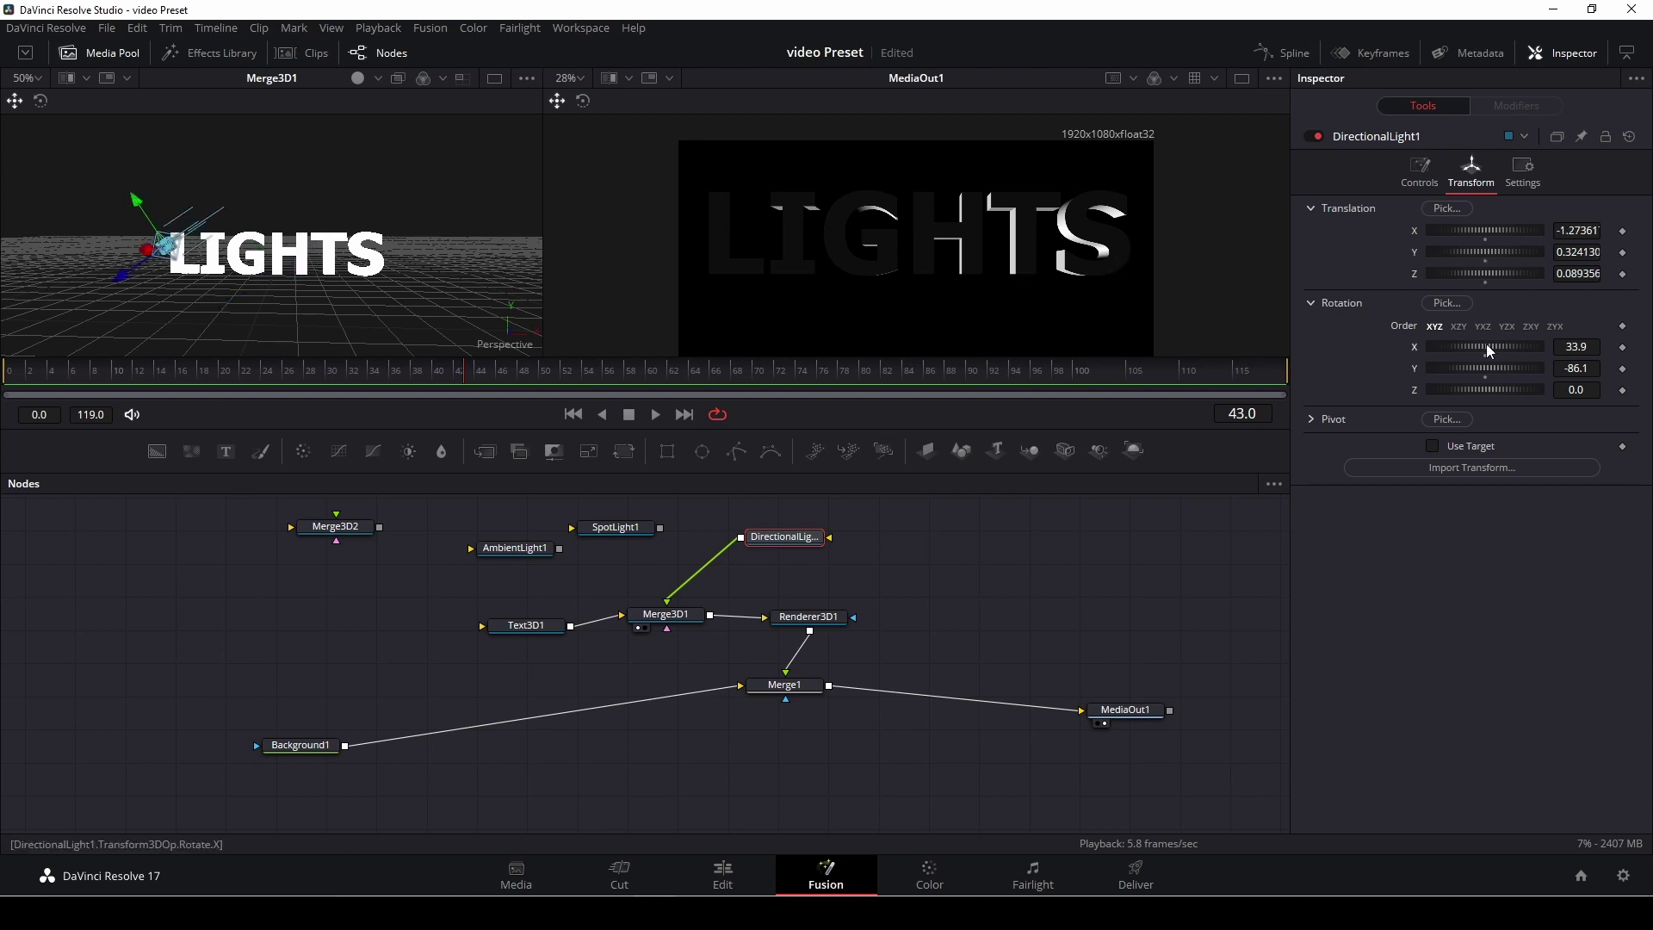
pyautogui.moveTo(1487, 344)
pyautogui.mouseDown()
pyautogui.moveTo(1514, 344)
pyautogui.moveTo(1479, 352)
pyautogui.moveTo(1508, 374)
pyautogui.moveTo(1472, 347)
pyautogui.moveTo(1484, 363)
pyautogui.mouseUp()
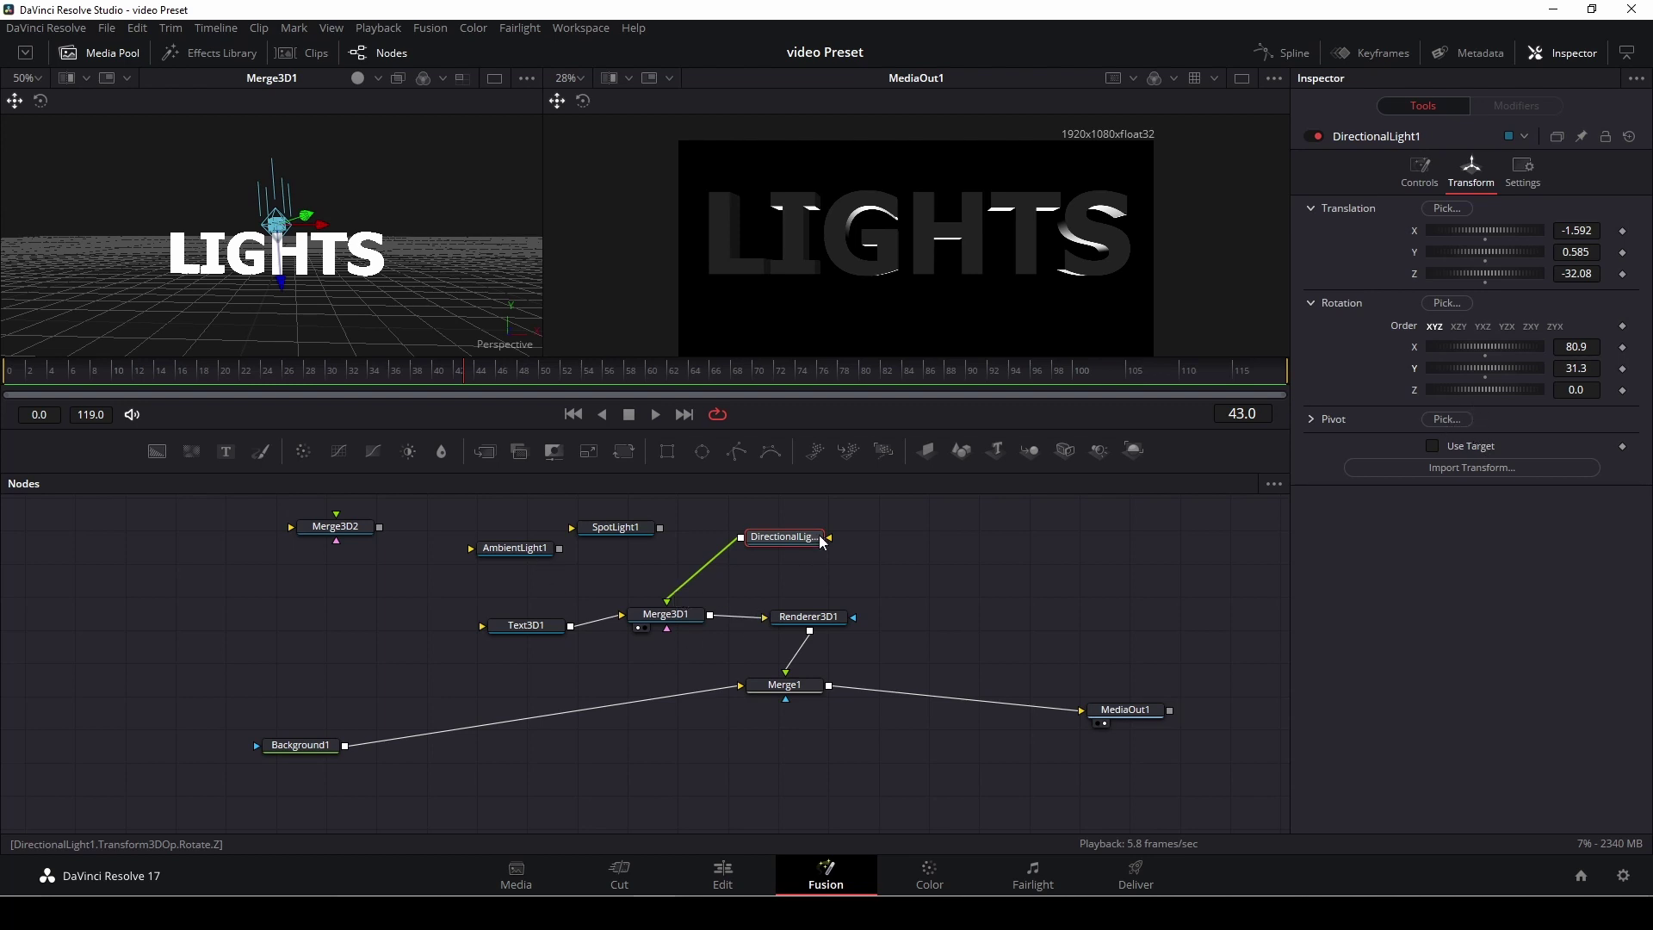
# Replace the directional light with a new Point Light node wired into Merge3D1.
pyautogui.moveTo(672, 603); pyautogui.dragTo(738, 588)
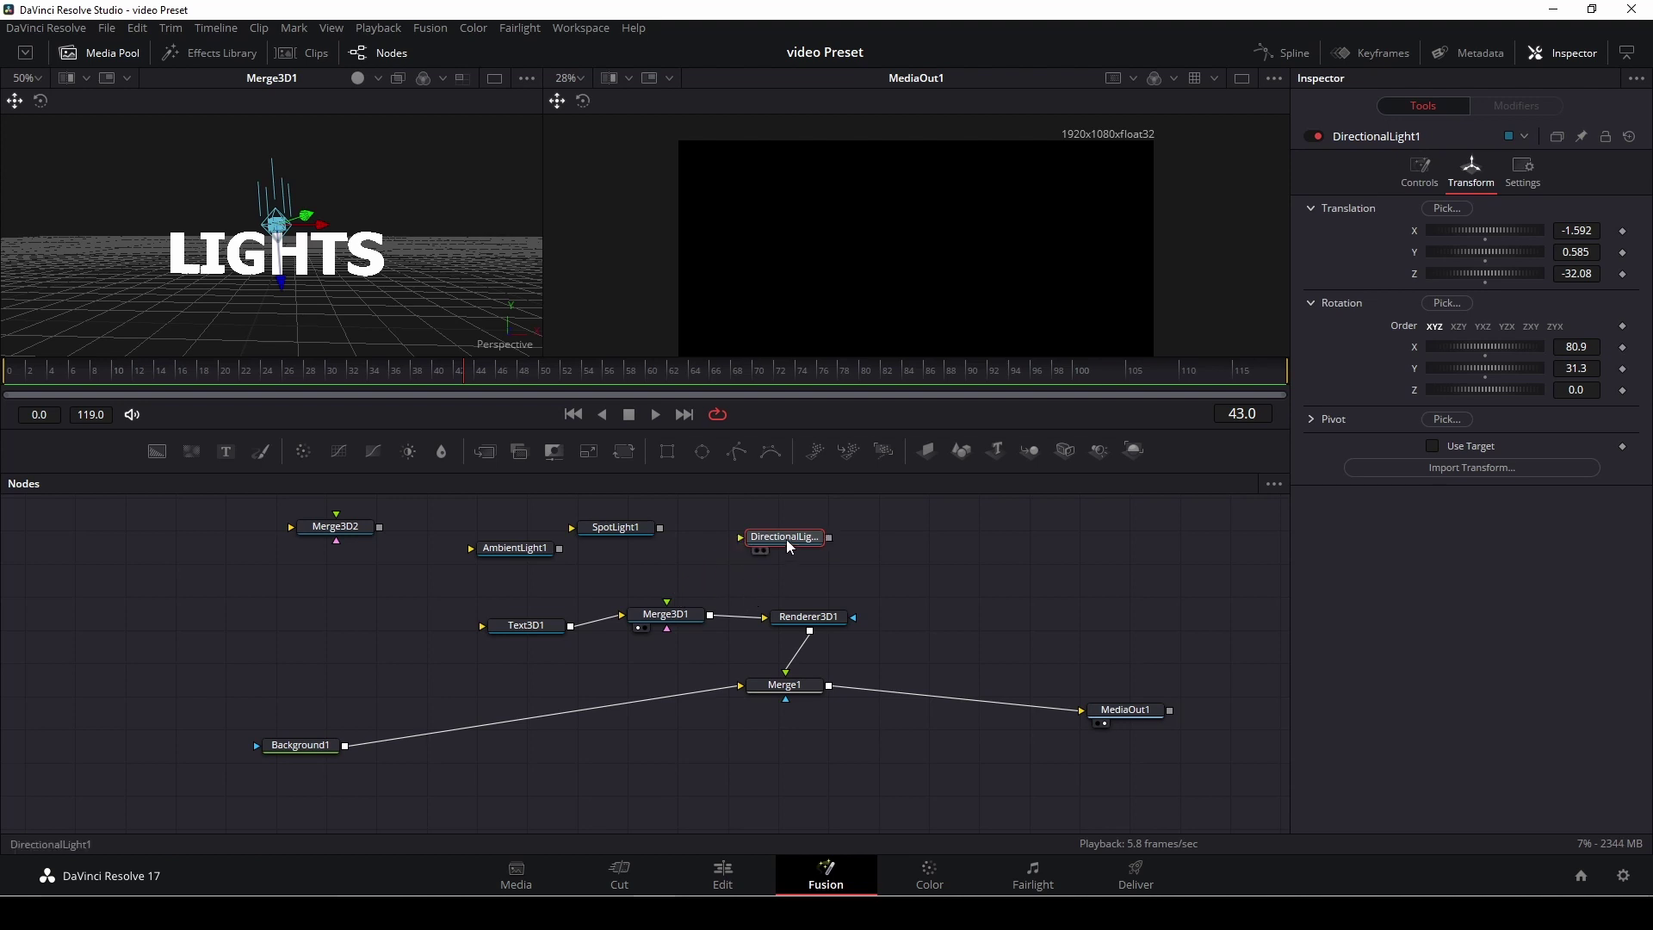
pyautogui.hotkey('shift', 'space')
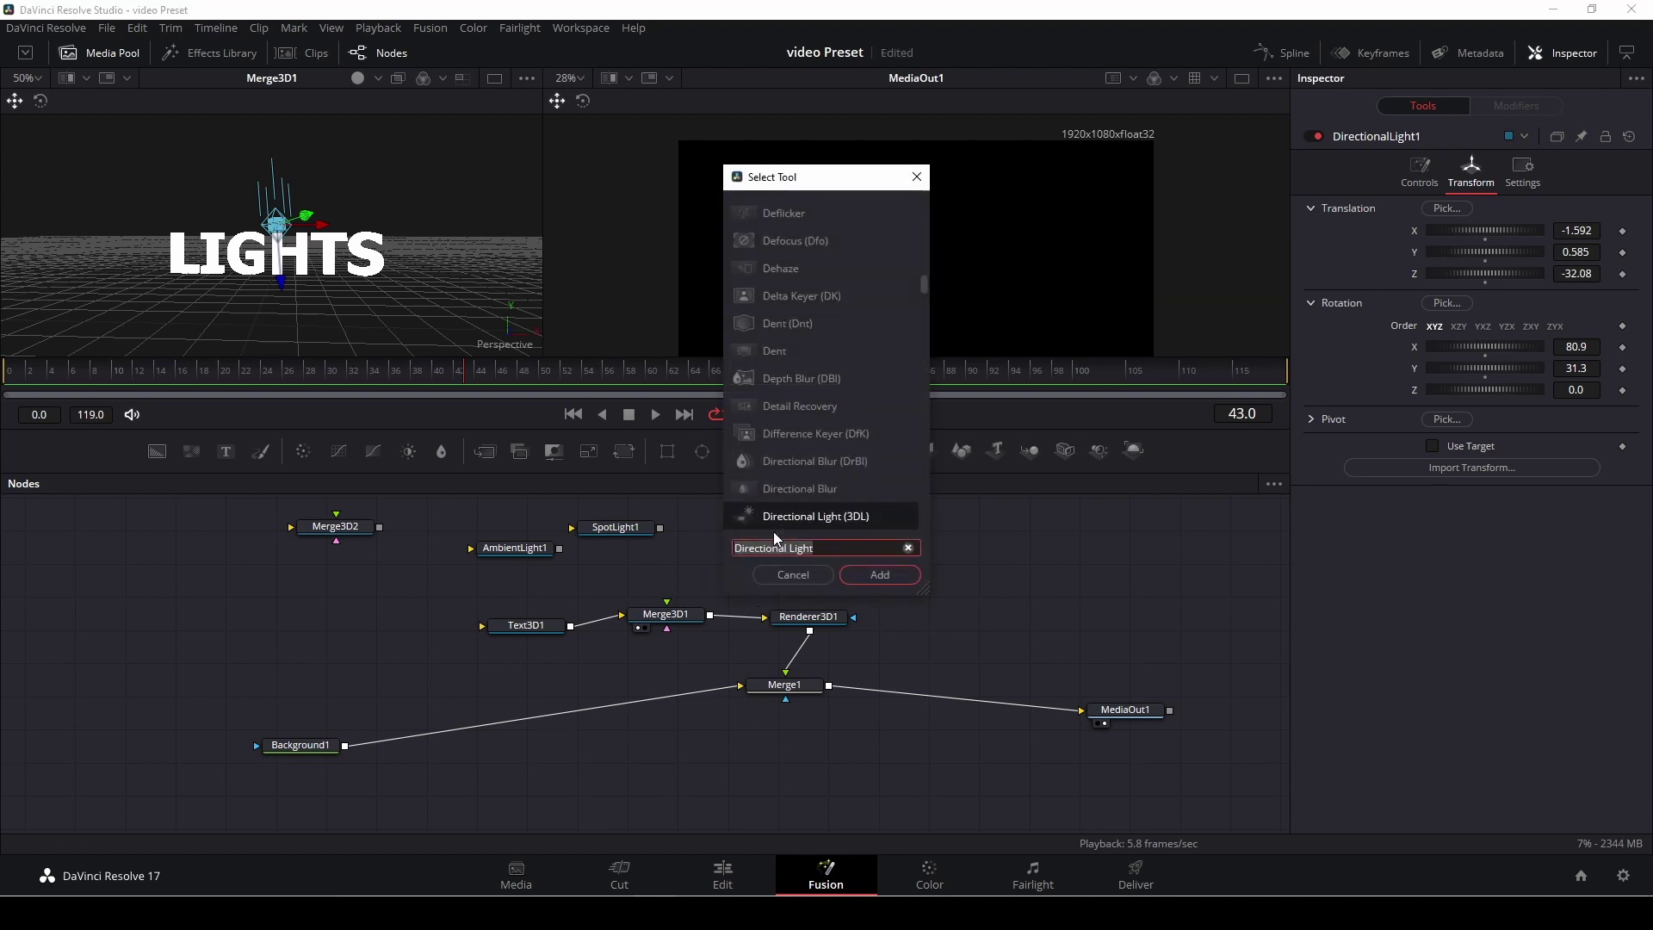
pyautogui.write('point')
pyautogui.click(779, 212)
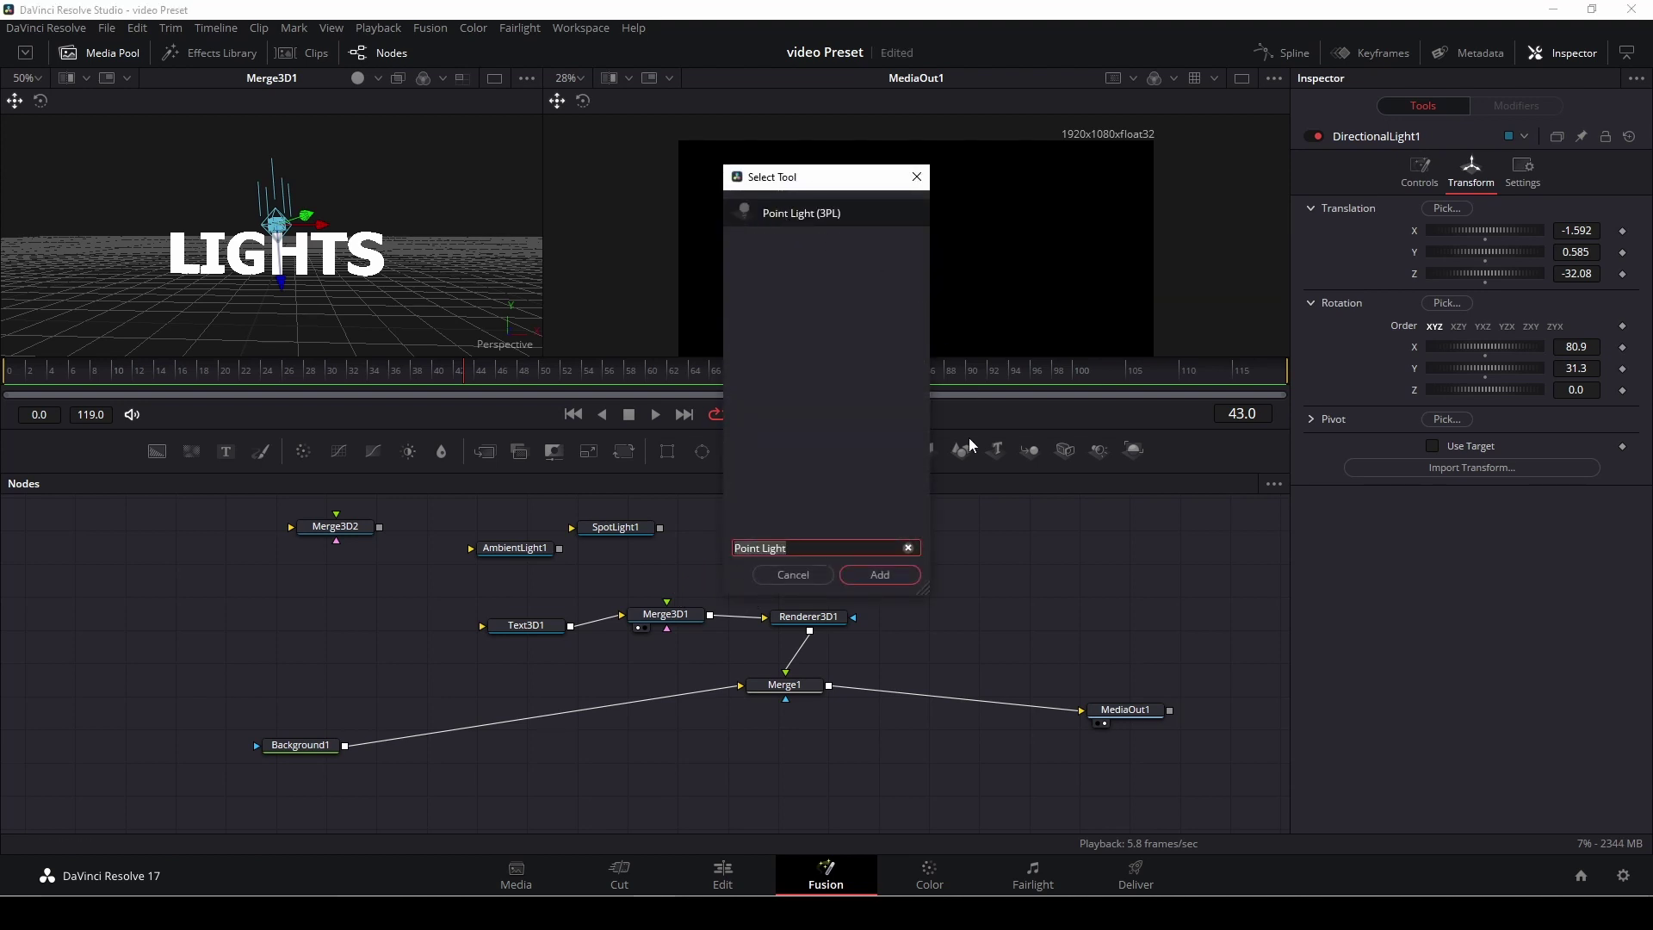
pyautogui.click(885, 574)
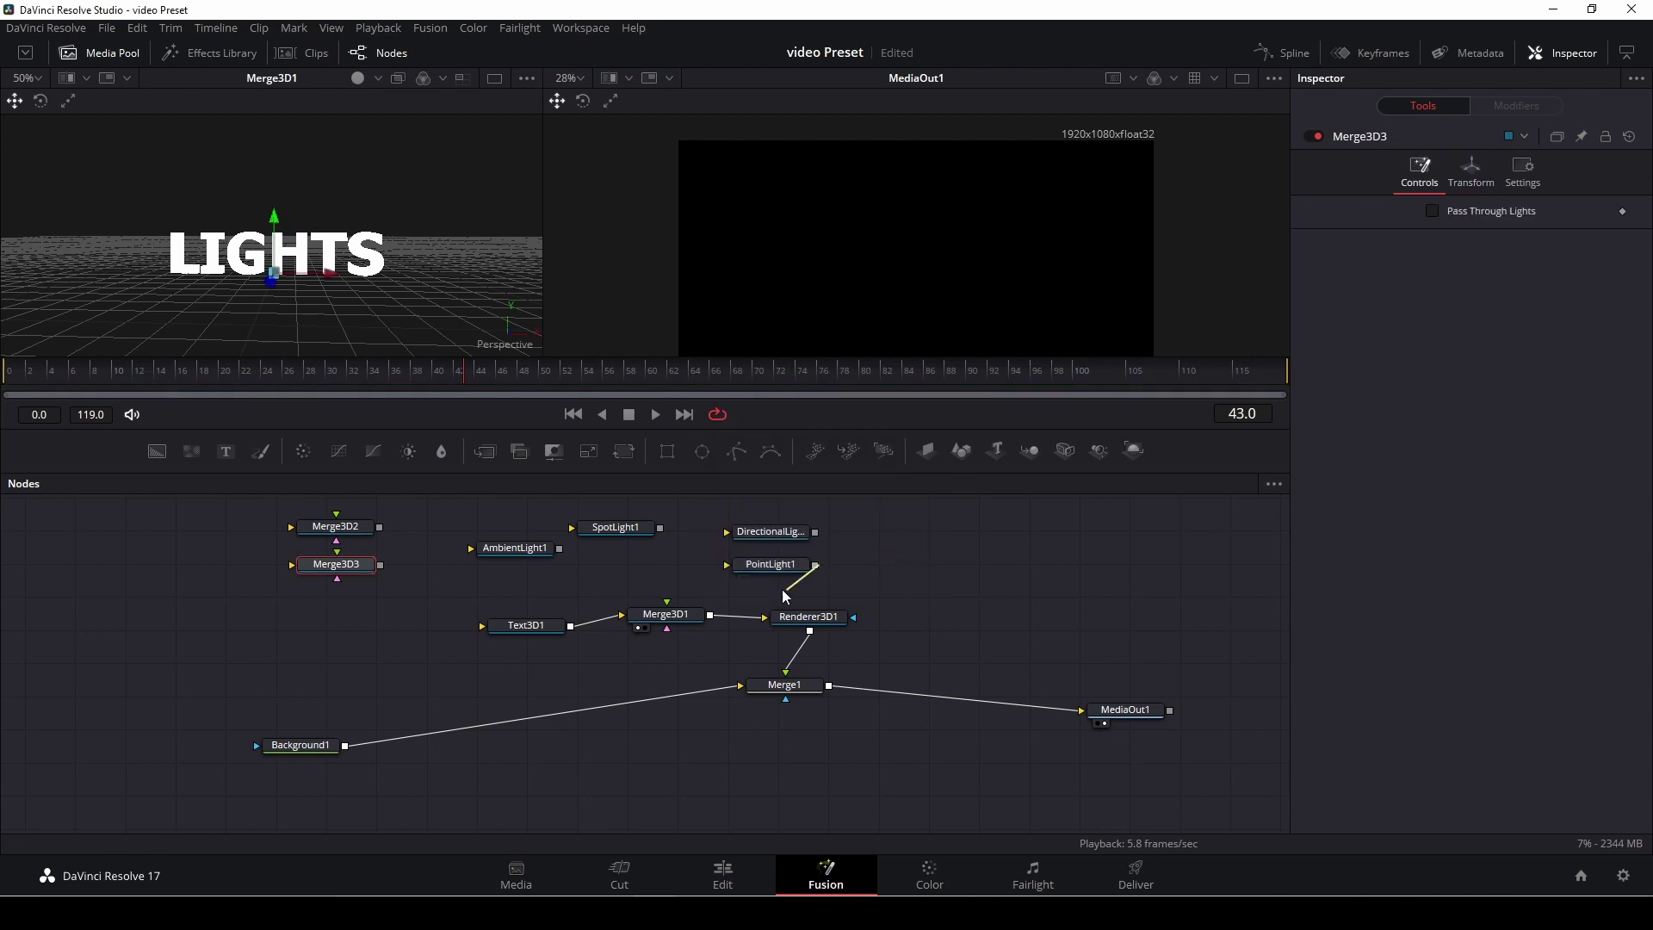
pyautogui.moveTo(815, 565); pyautogui.dragTo(667, 621)
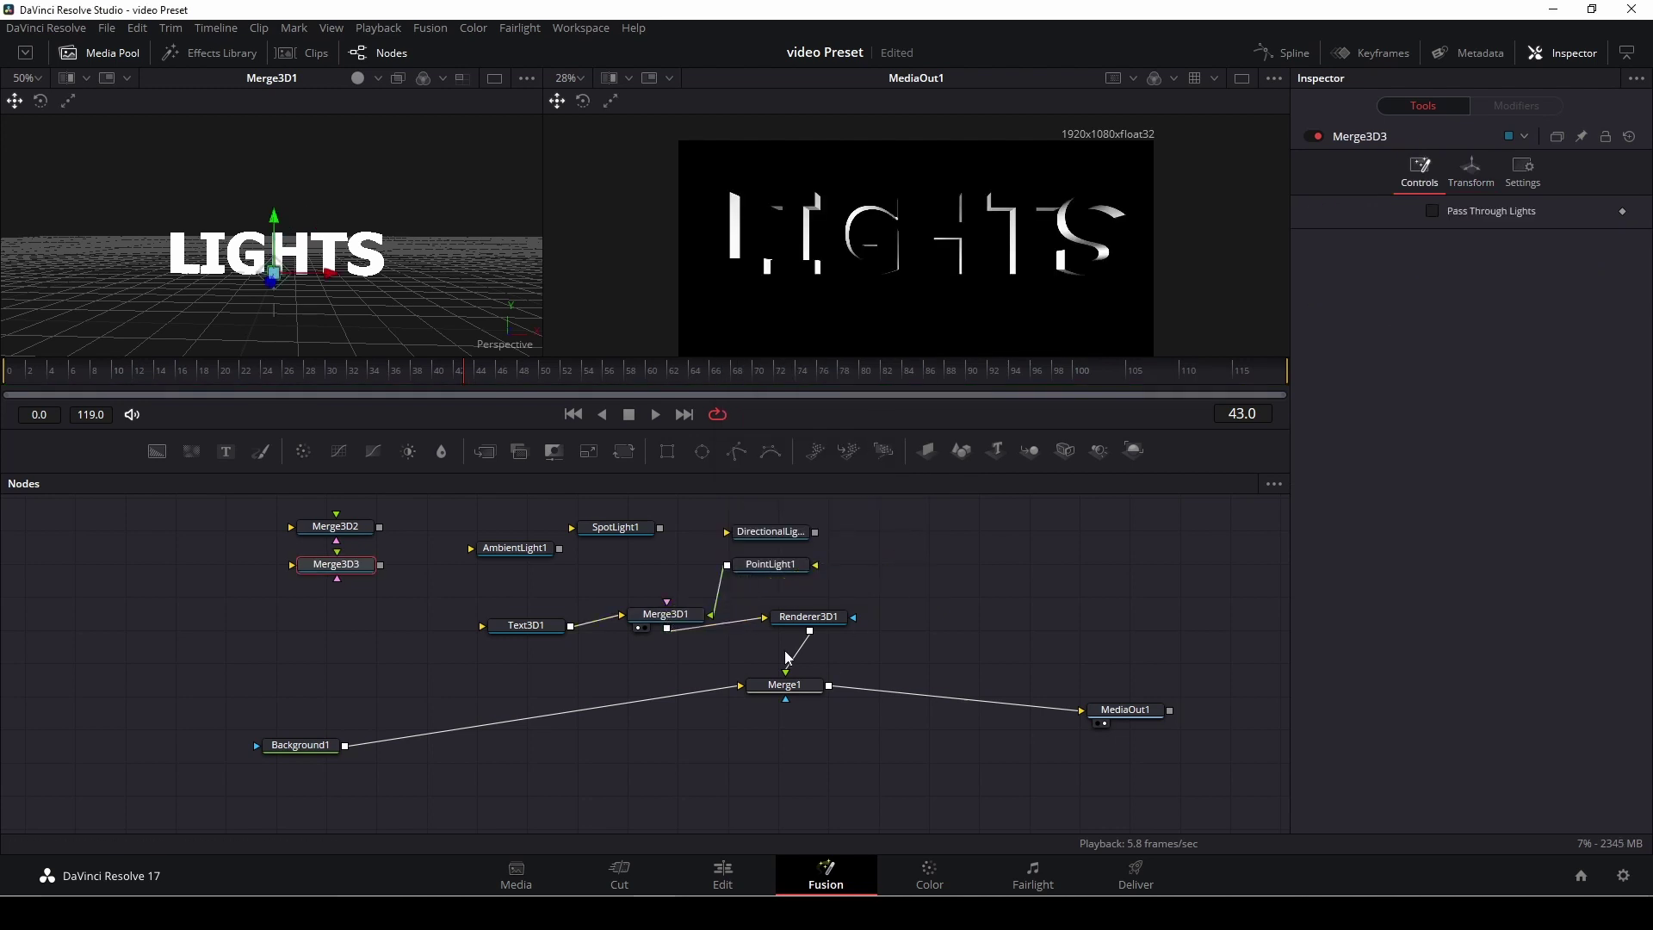
pyautogui.moveTo(770, 564)
pyautogui.mouseDown()
pyautogui.moveTo(706, 563)
pyautogui.moveTo(761, 523)
pyautogui.mouseUp()
# Position PointLight1 left of and behind the LIGHTS text using Translation X, Y and Z.
pyautogui.click(770, 518)
pyautogui.click(707, 564)
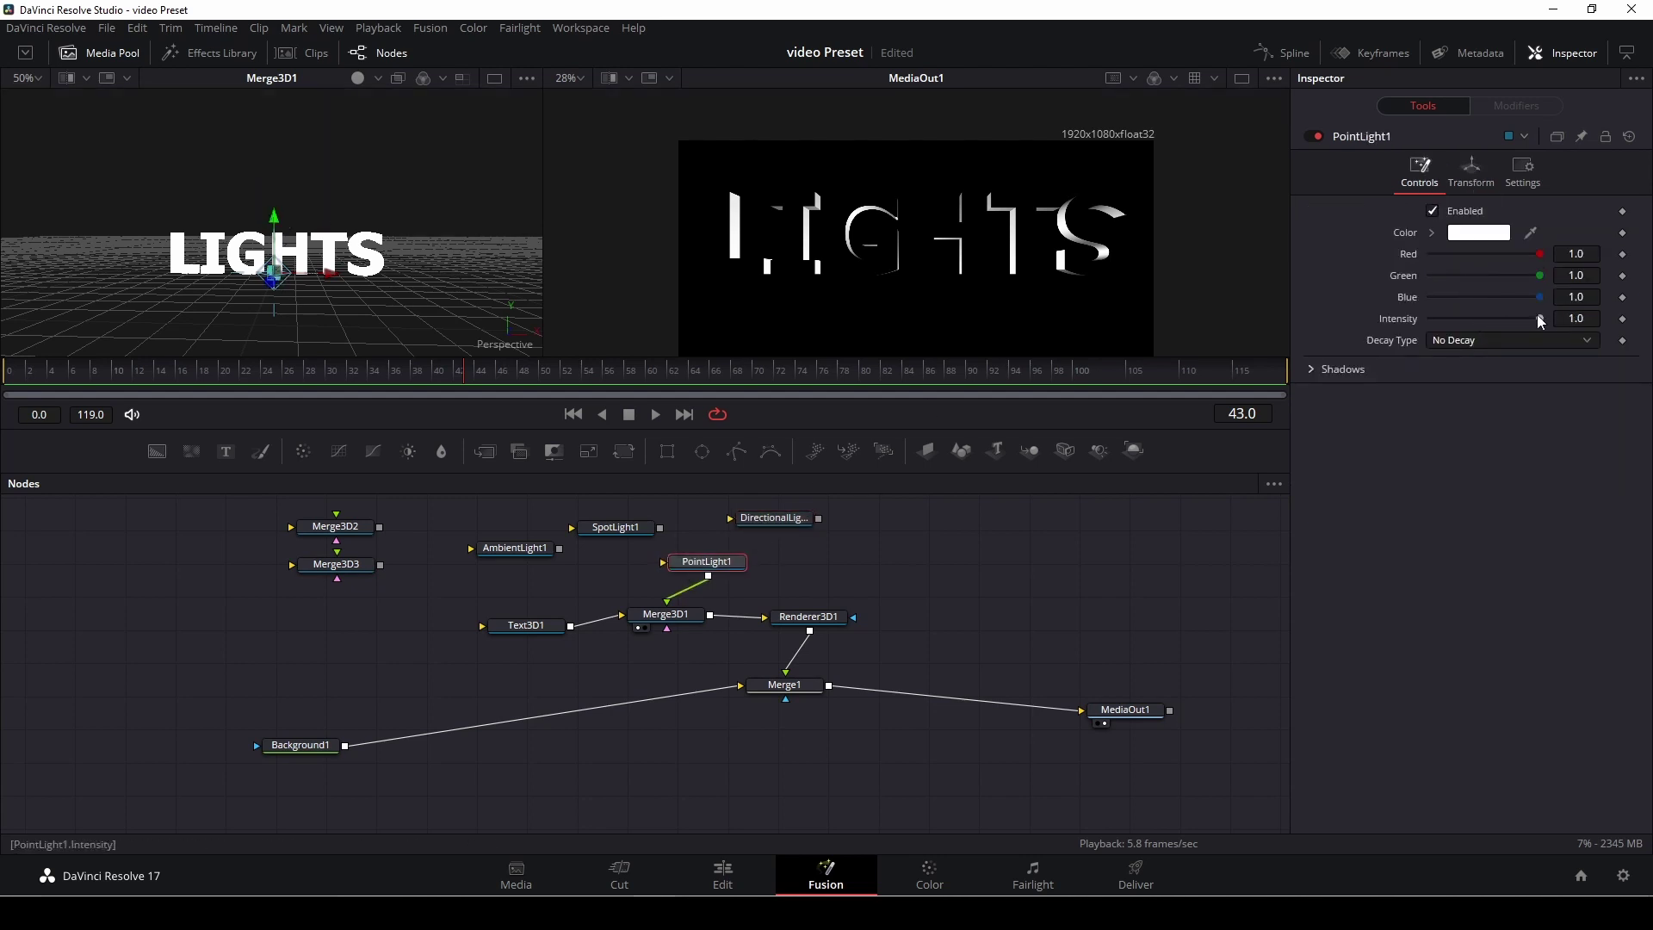
pyautogui.moveTo(1538, 318); pyautogui.dragTo(1482, 317)
pyautogui.hotkey('ctrl', 'z')
pyautogui.click(1472, 168)
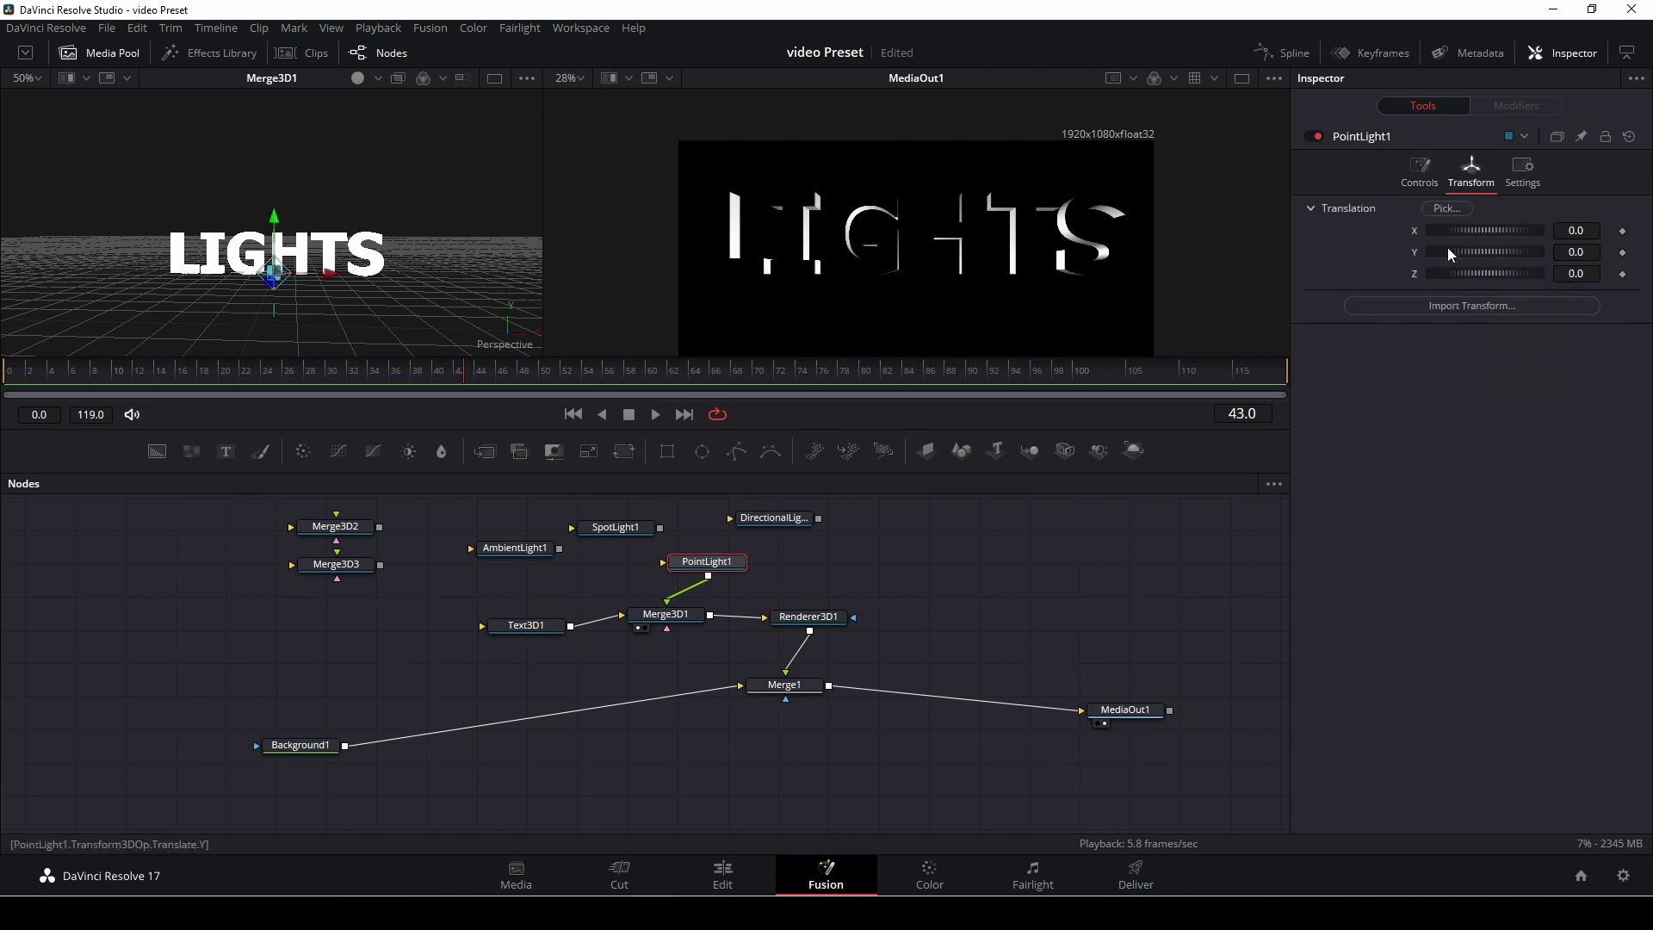
pyautogui.moveTo(1447, 231)
pyautogui.mouseDown()
pyautogui.moveTo(1504, 252)
pyautogui.moveTo(1480, 274)
pyautogui.mouseUp()
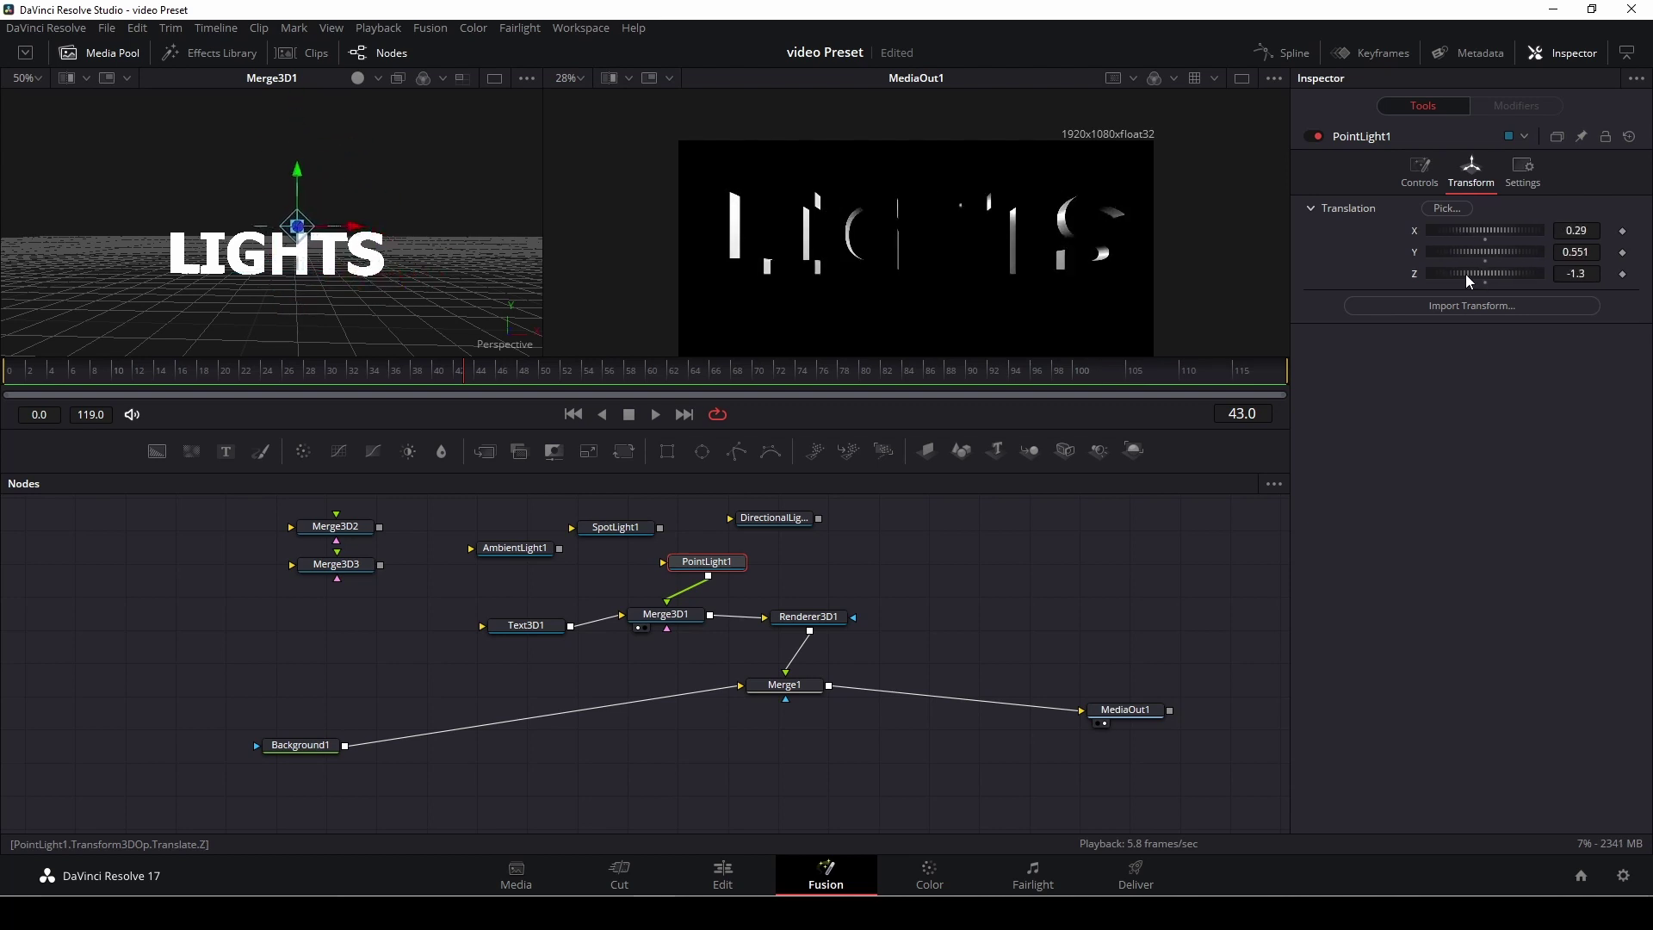
pyautogui.moveTo(1466, 274)
pyautogui.mouseDown()
pyautogui.moveTo(1445, 278)
pyautogui.moveTo(1559, 278)
pyautogui.mouseUp()
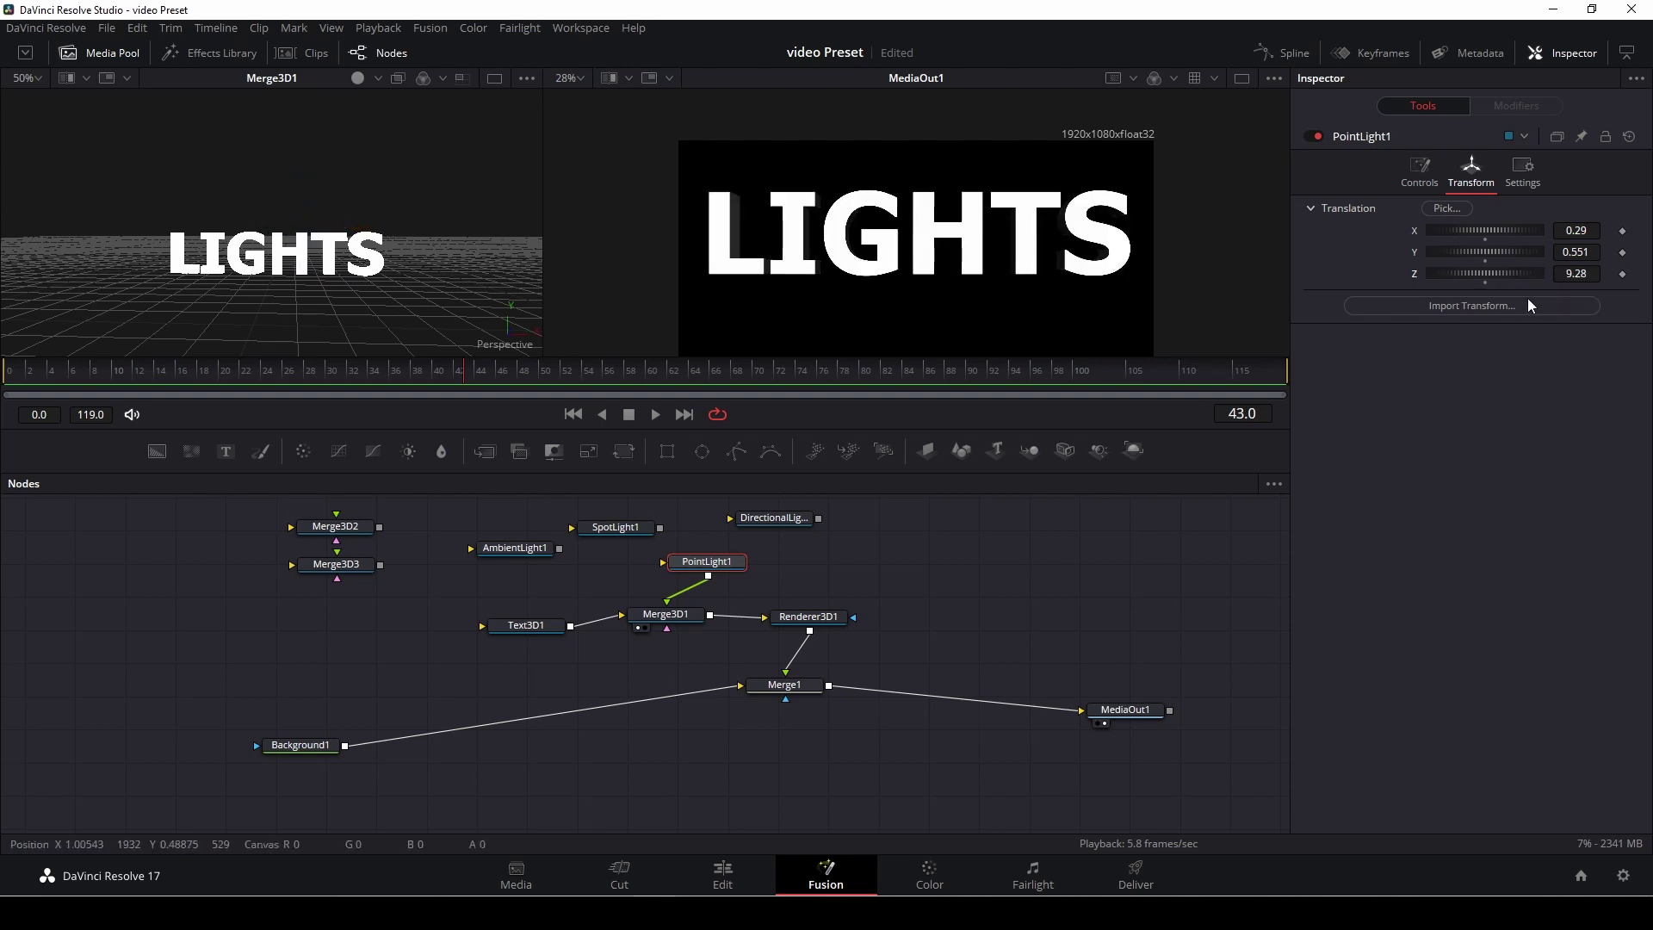
pyautogui.moveTo(426, 226)
pyautogui.mouseDown()
pyautogui.moveTo(227, 253)
pyautogui.moveTo(306, 254)
pyautogui.moveTo(107, 263)
pyautogui.mouseUp()
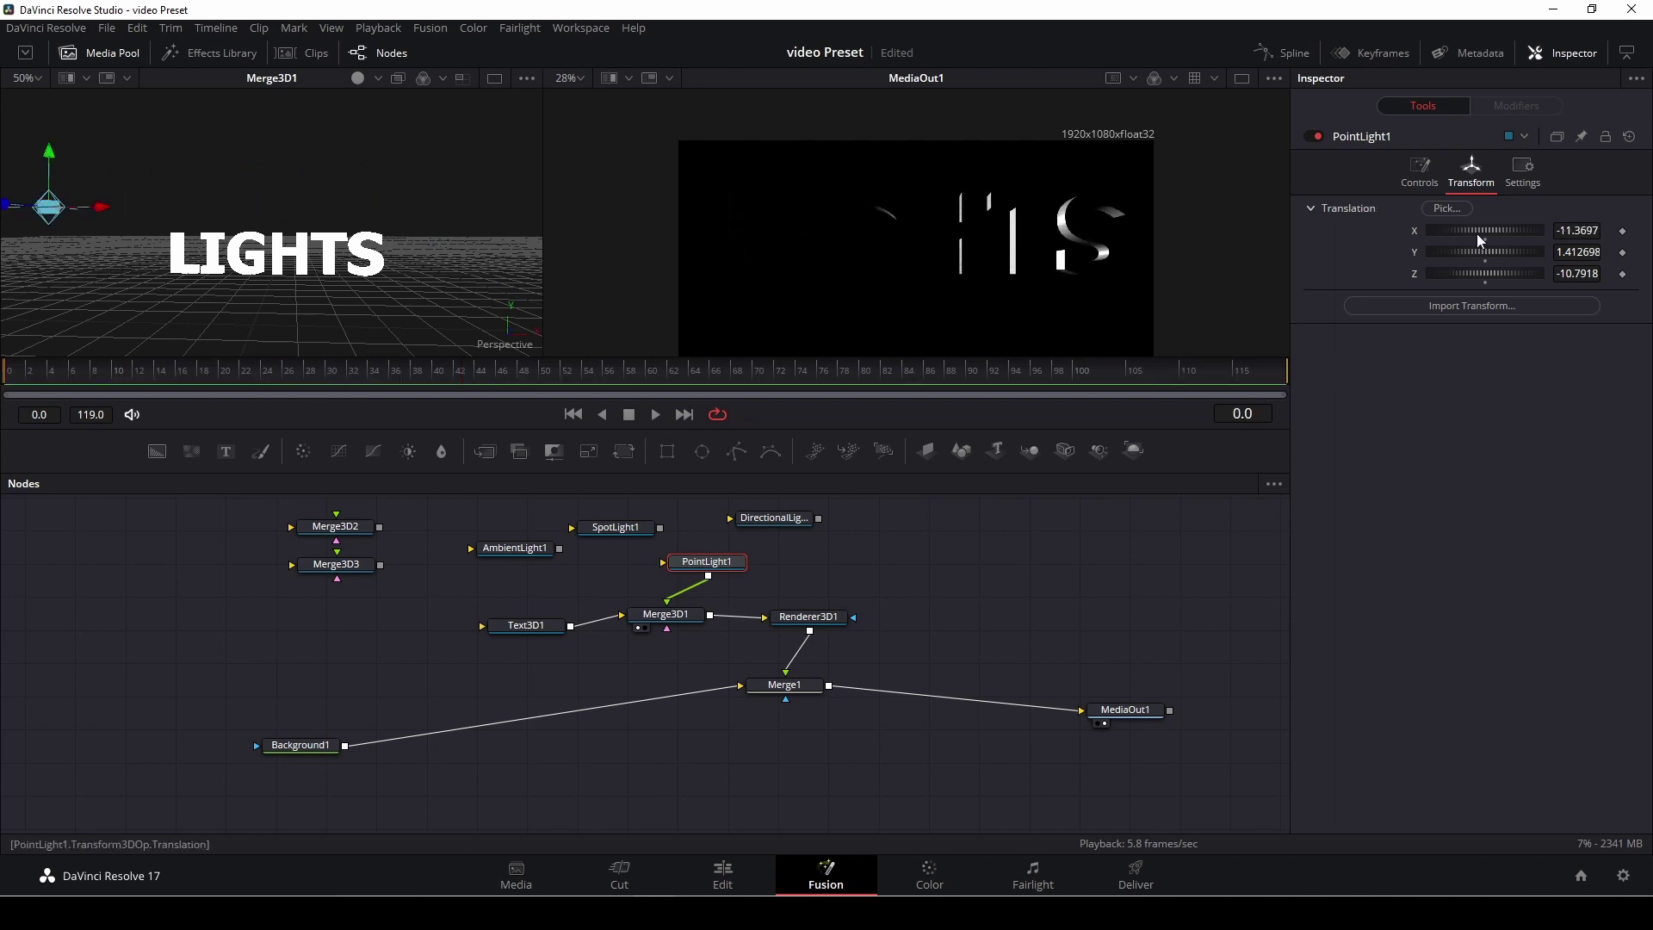
# Keyframe the point light's Translation Z, push it far behind the text later, and preview playback.
pyautogui.moveTo(1494, 274); pyautogui.dragTo(814, 239)
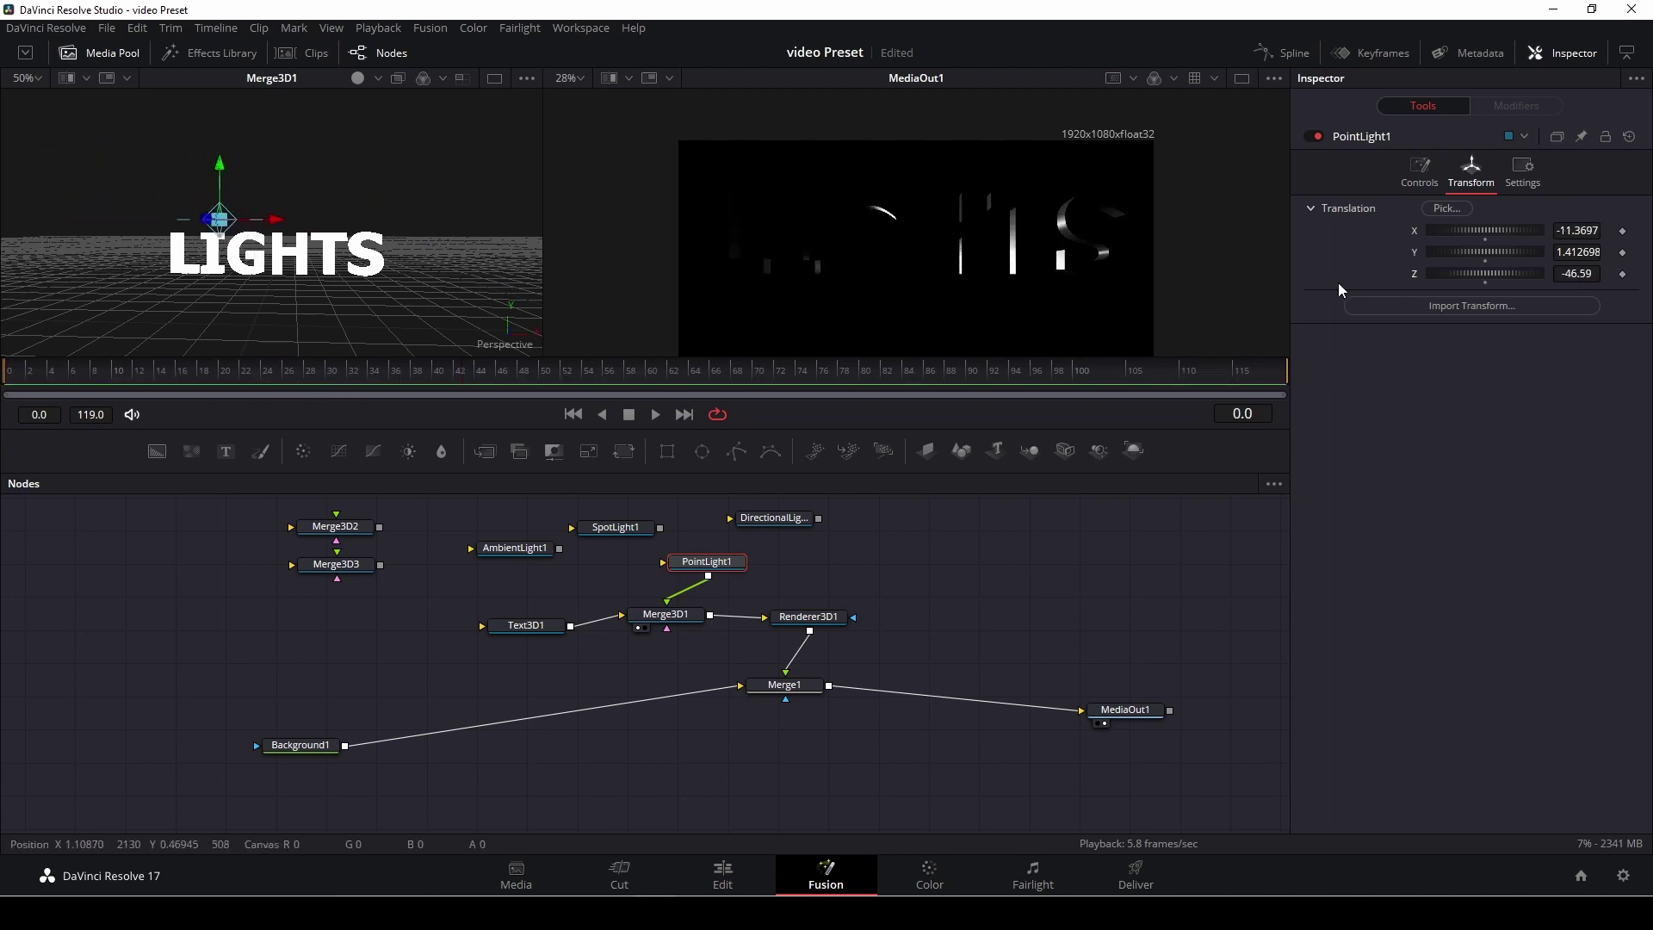
pyautogui.moveTo(1459, 274); pyautogui.dragTo(1498, 275)
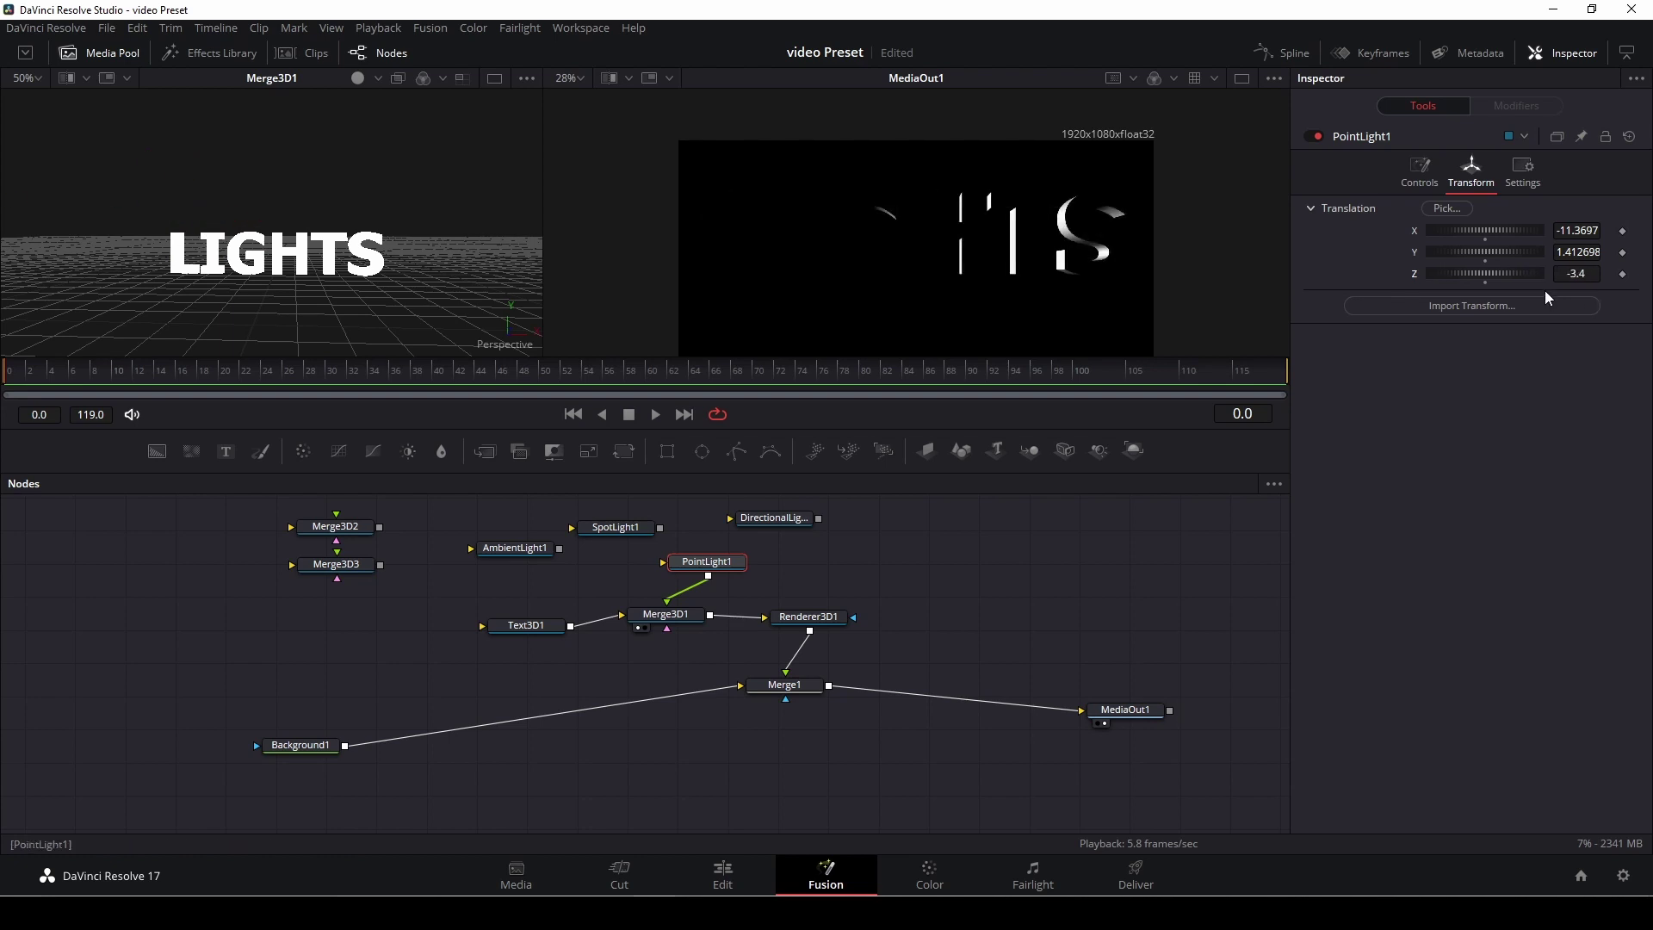
pyautogui.click(1622, 275)
pyautogui.moveTo(1472, 273)
pyautogui.mouseDown()
pyautogui.moveTo(1577, 279)
pyautogui.moveTo(506, 228)
pyautogui.moveTo(3, 248)
pyautogui.mouseUp()
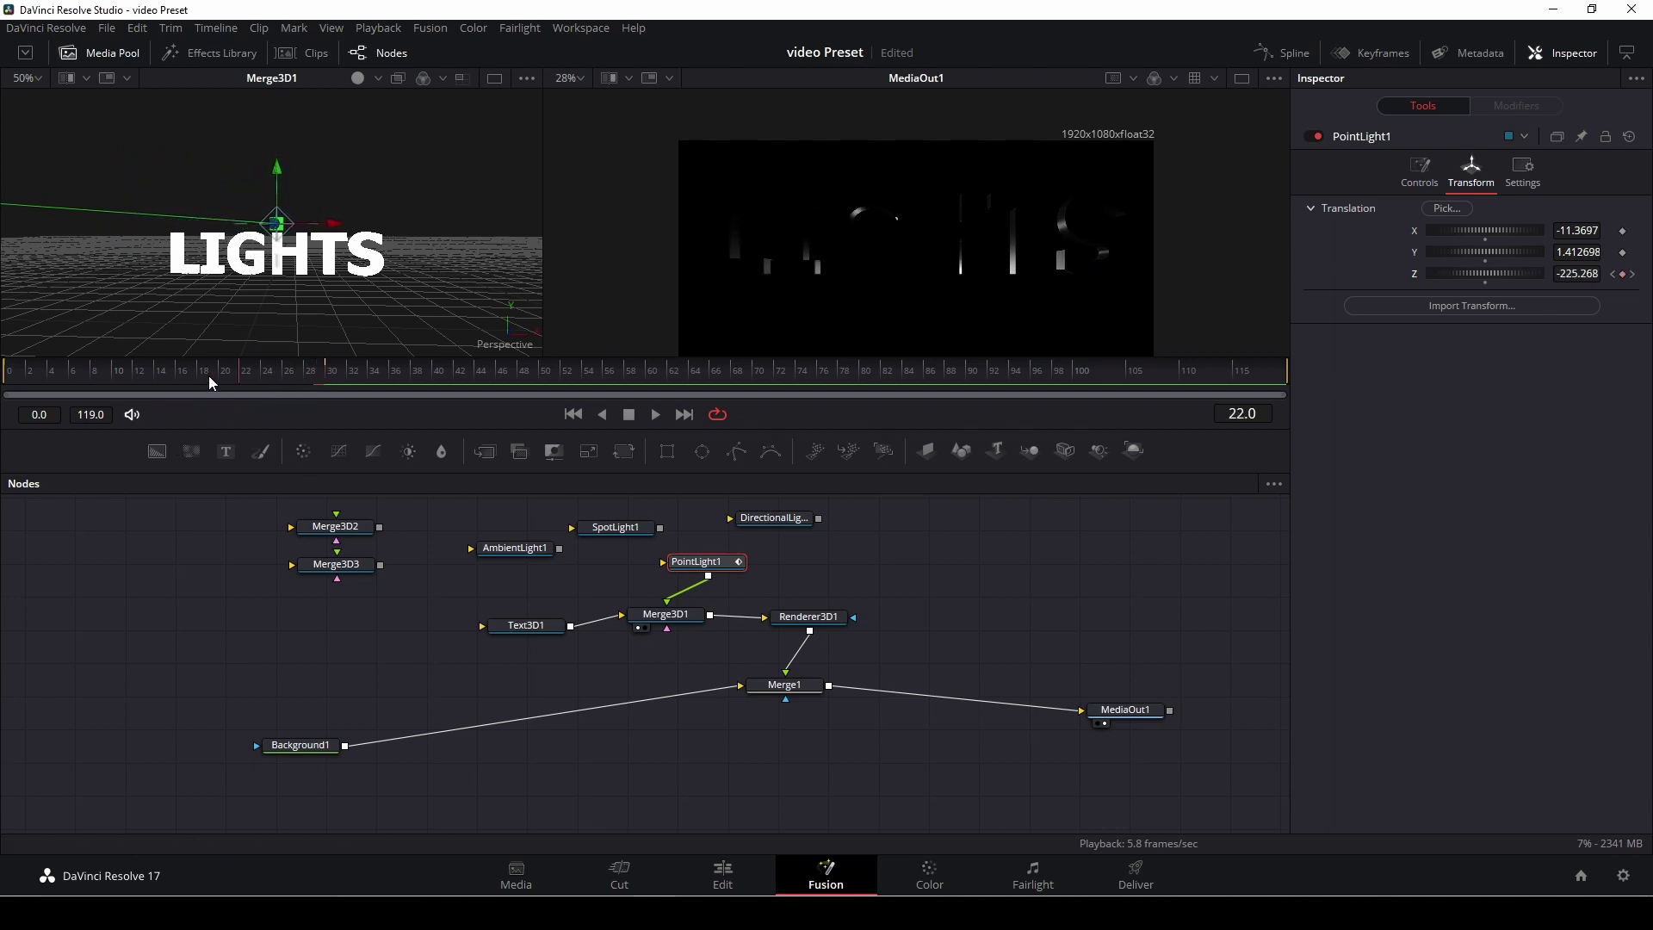
pyautogui.click(19, 379)
pyautogui.press('space')
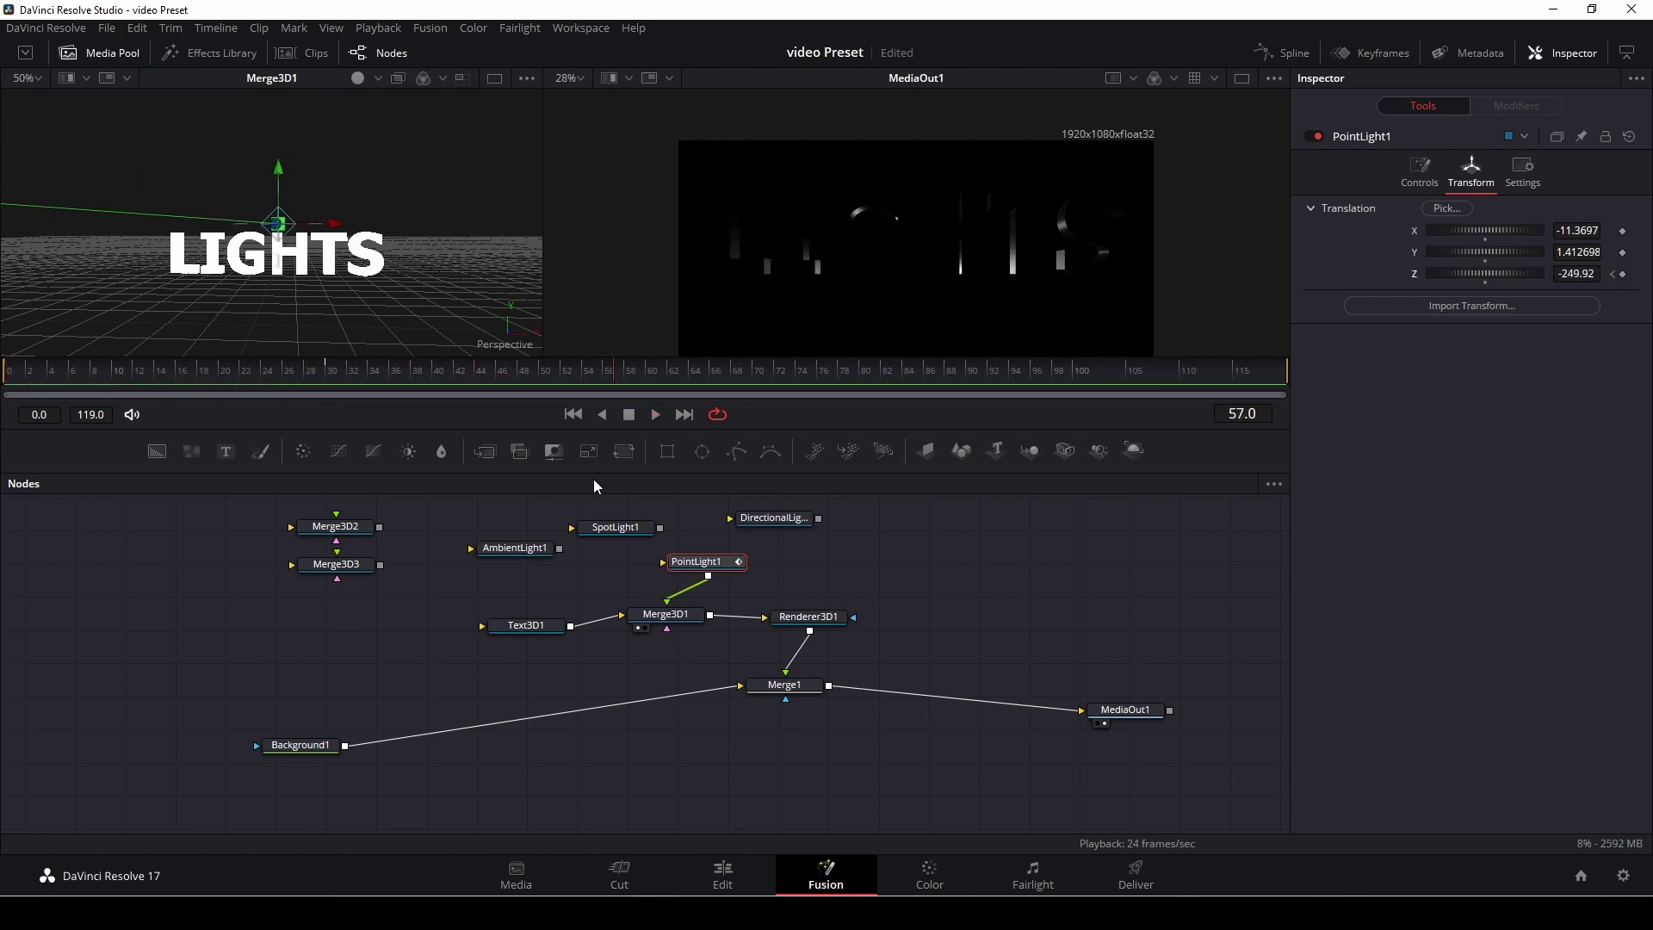
# Connect DirectionalLight1 into Merge3D1, move the node aside, and return to frame 0.
pyautogui.moveTo(820, 518); pyautogui.dragTo(681, 618)
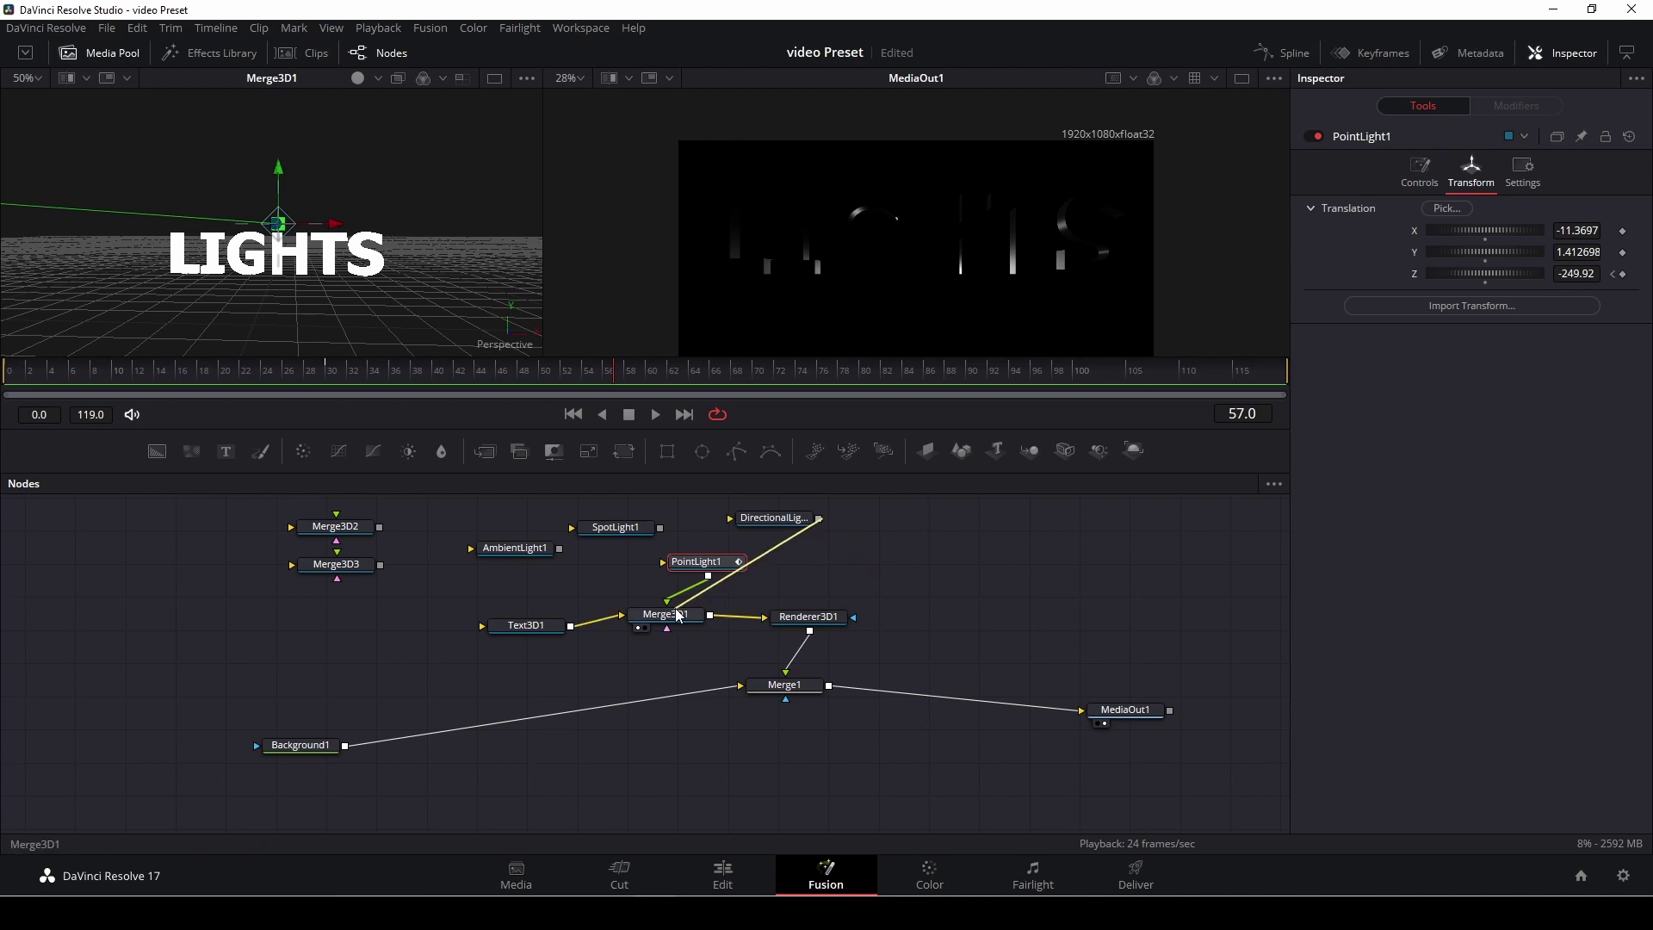
pyautogui.moveTo(770, 518); pyautogui.dragTo(883, 552)
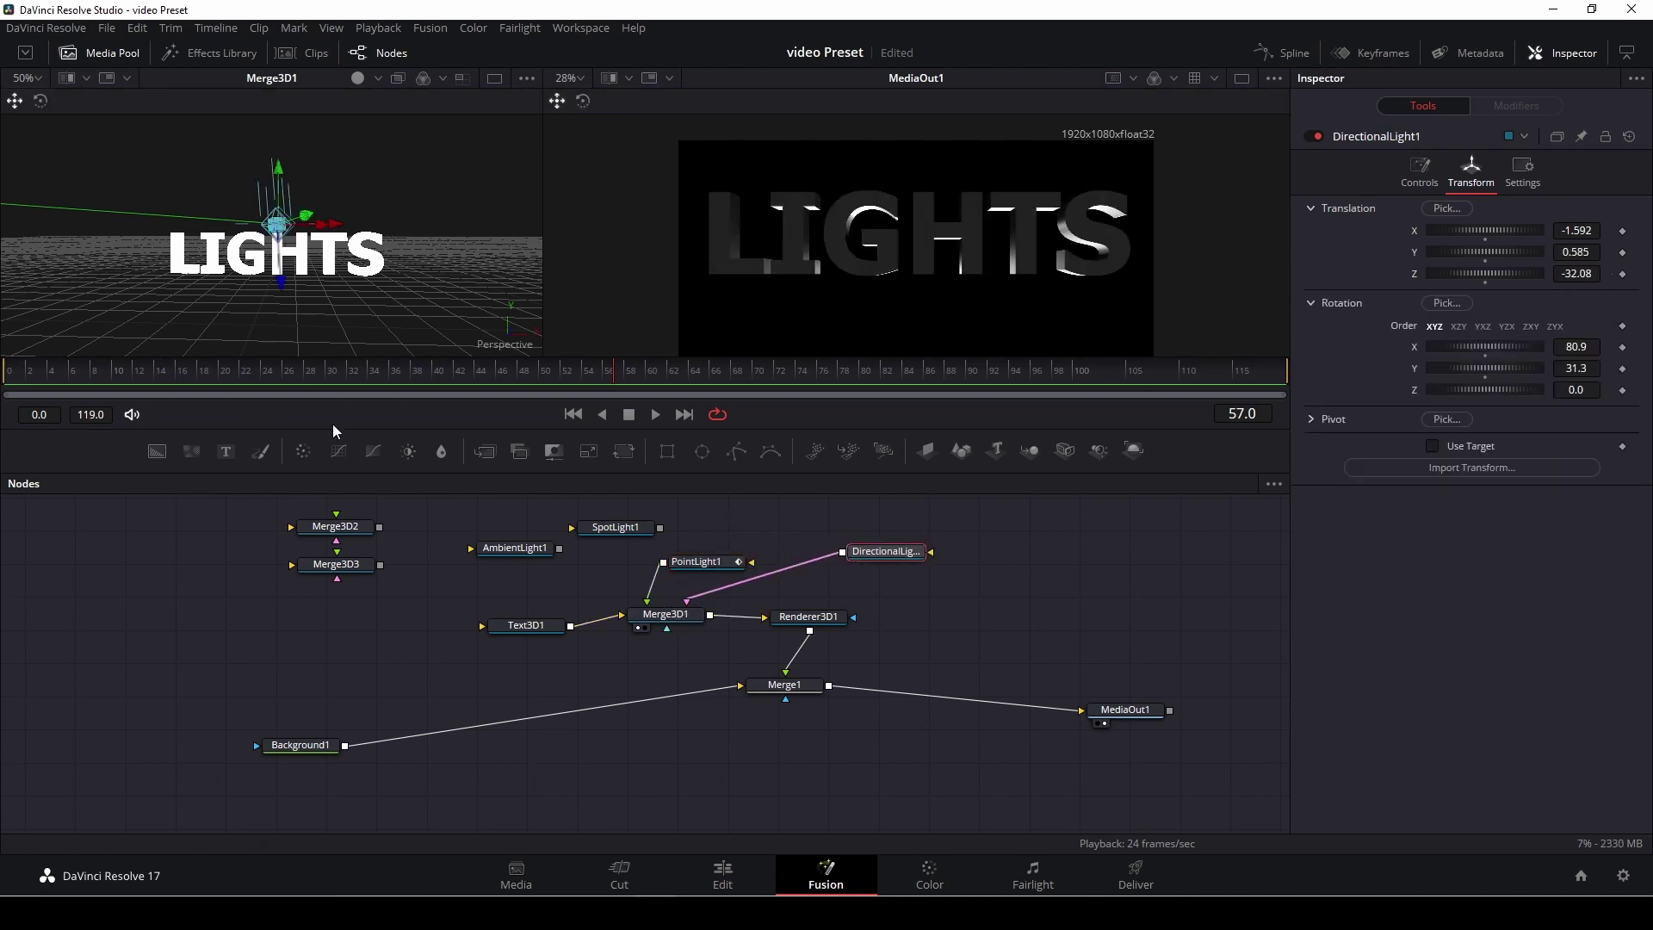
pyautogui.hotkey('ctrl', 'Left')
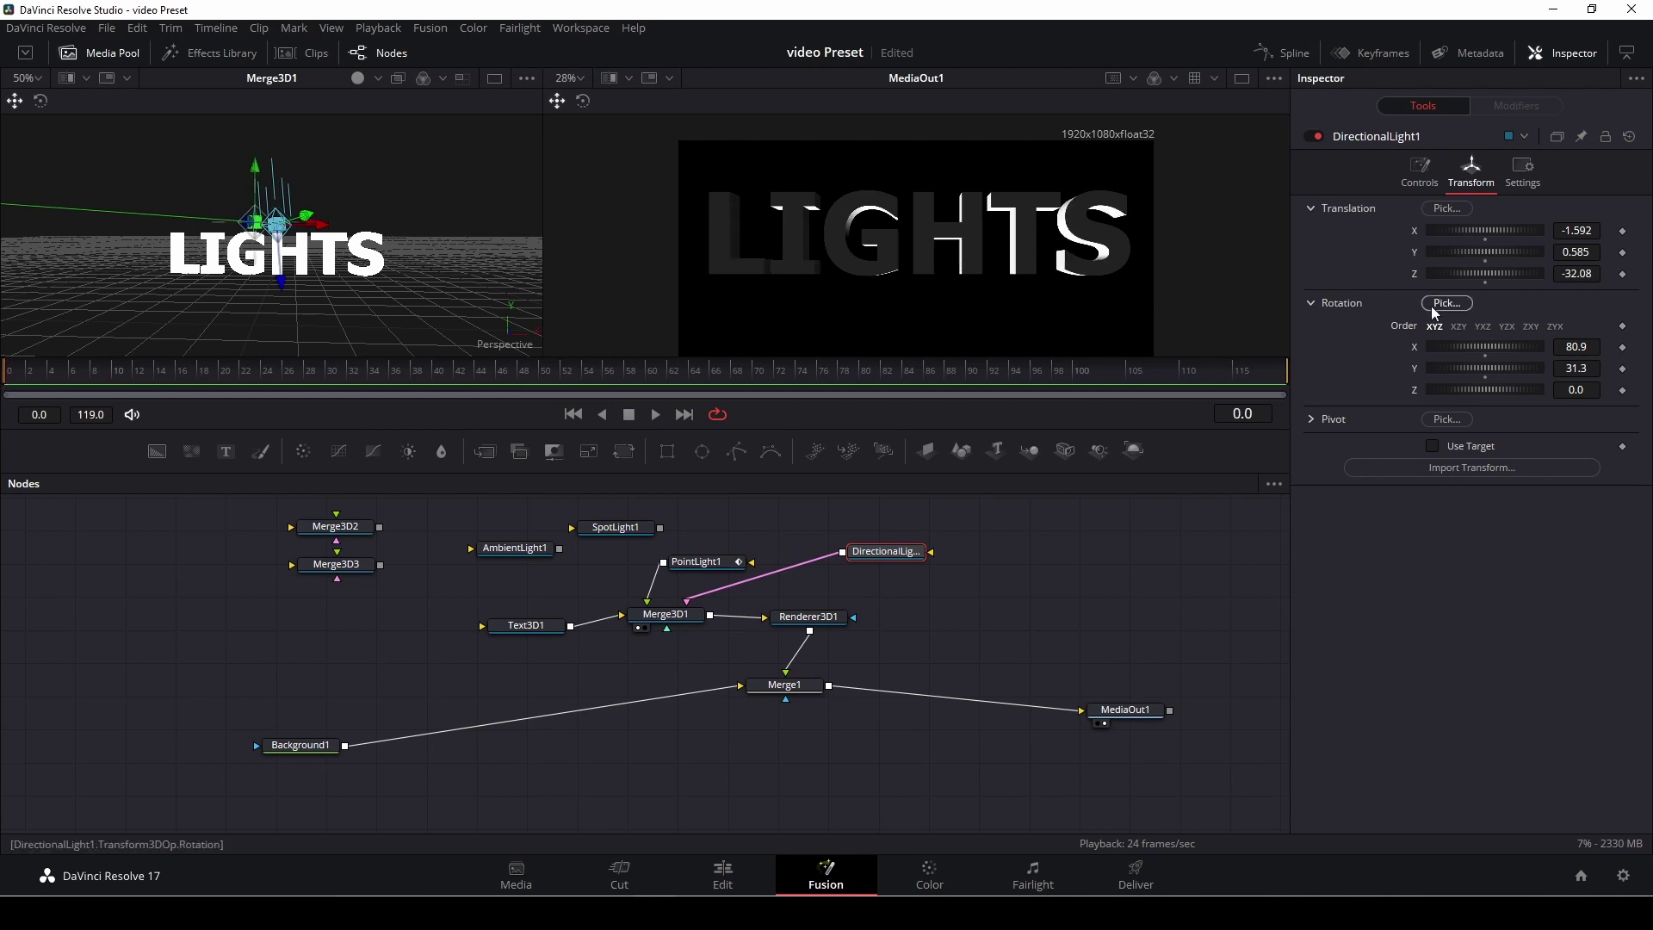
# Keyframe the directional light's X/Y/Z rotation at frame 0, then change it at frame 30 (about 88.7/93.9/86).
pyautogui.moveTo(1485, 348); pyautogui.dragTo(1481, 346)
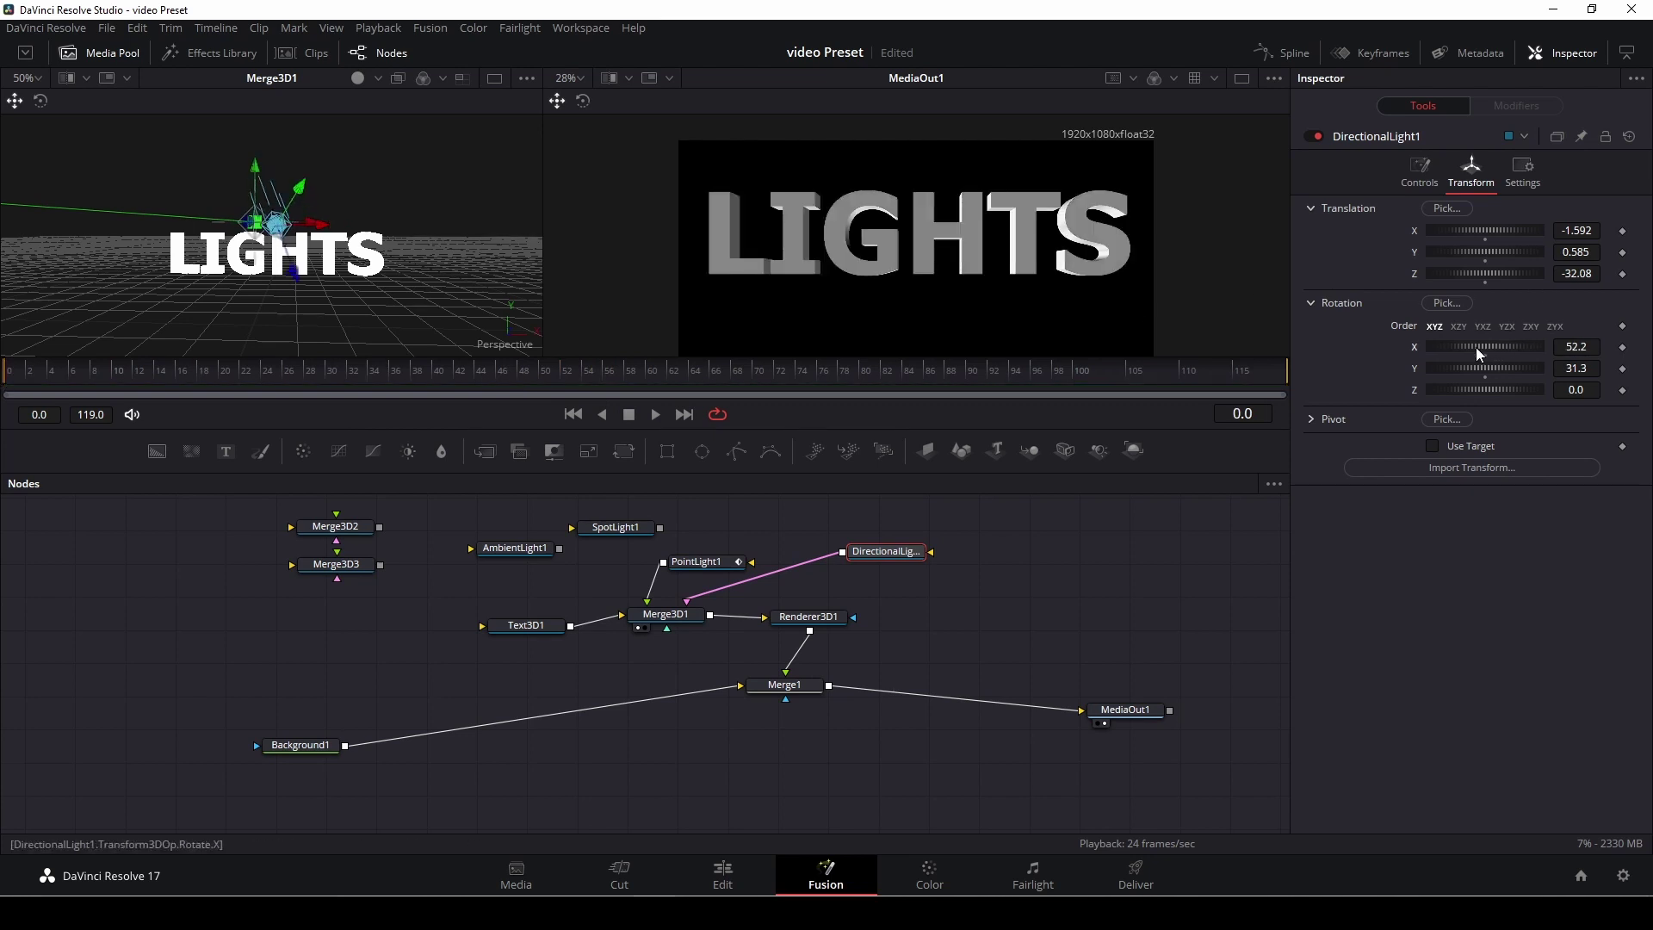
pyautogui.click(1626, 350)
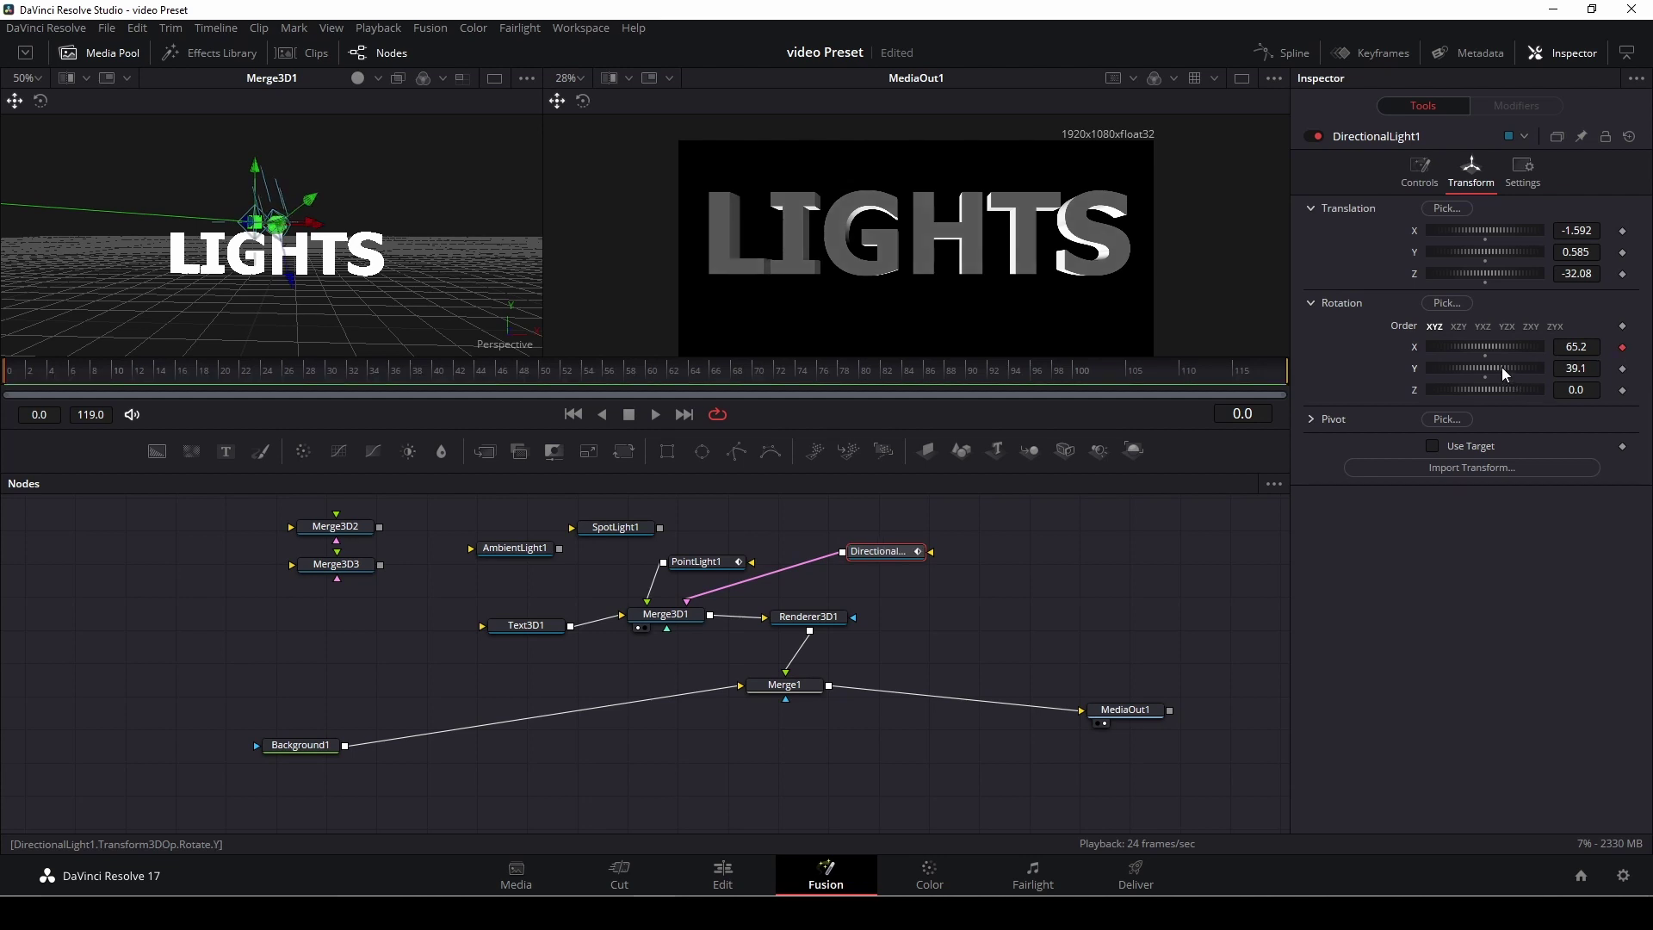
pyautogui.moveTo(1490, 368)
pyautogui.mouseDown()
pyautogui.moveTo(1505, 370)
pyautogui.moveTo(1487, 364)
pyautogui.mouseUp()
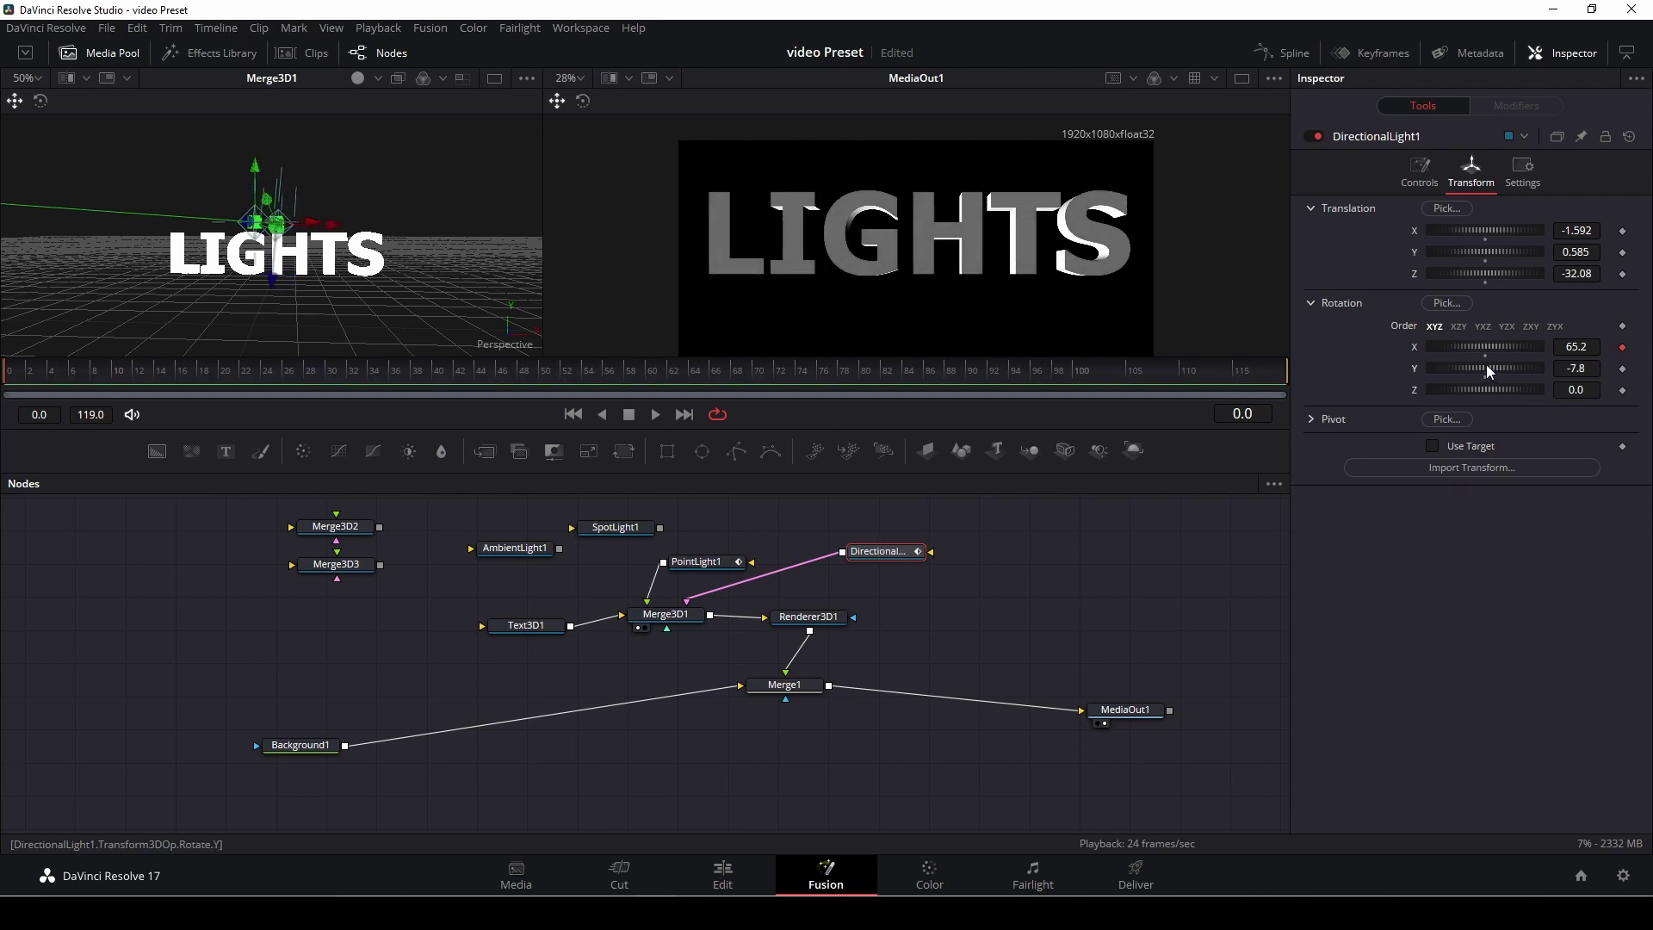
pyautogui.click(1623, 370)
pyautogui.moveTo(1501, 391); pyautogui.dragTo(1507, 388)
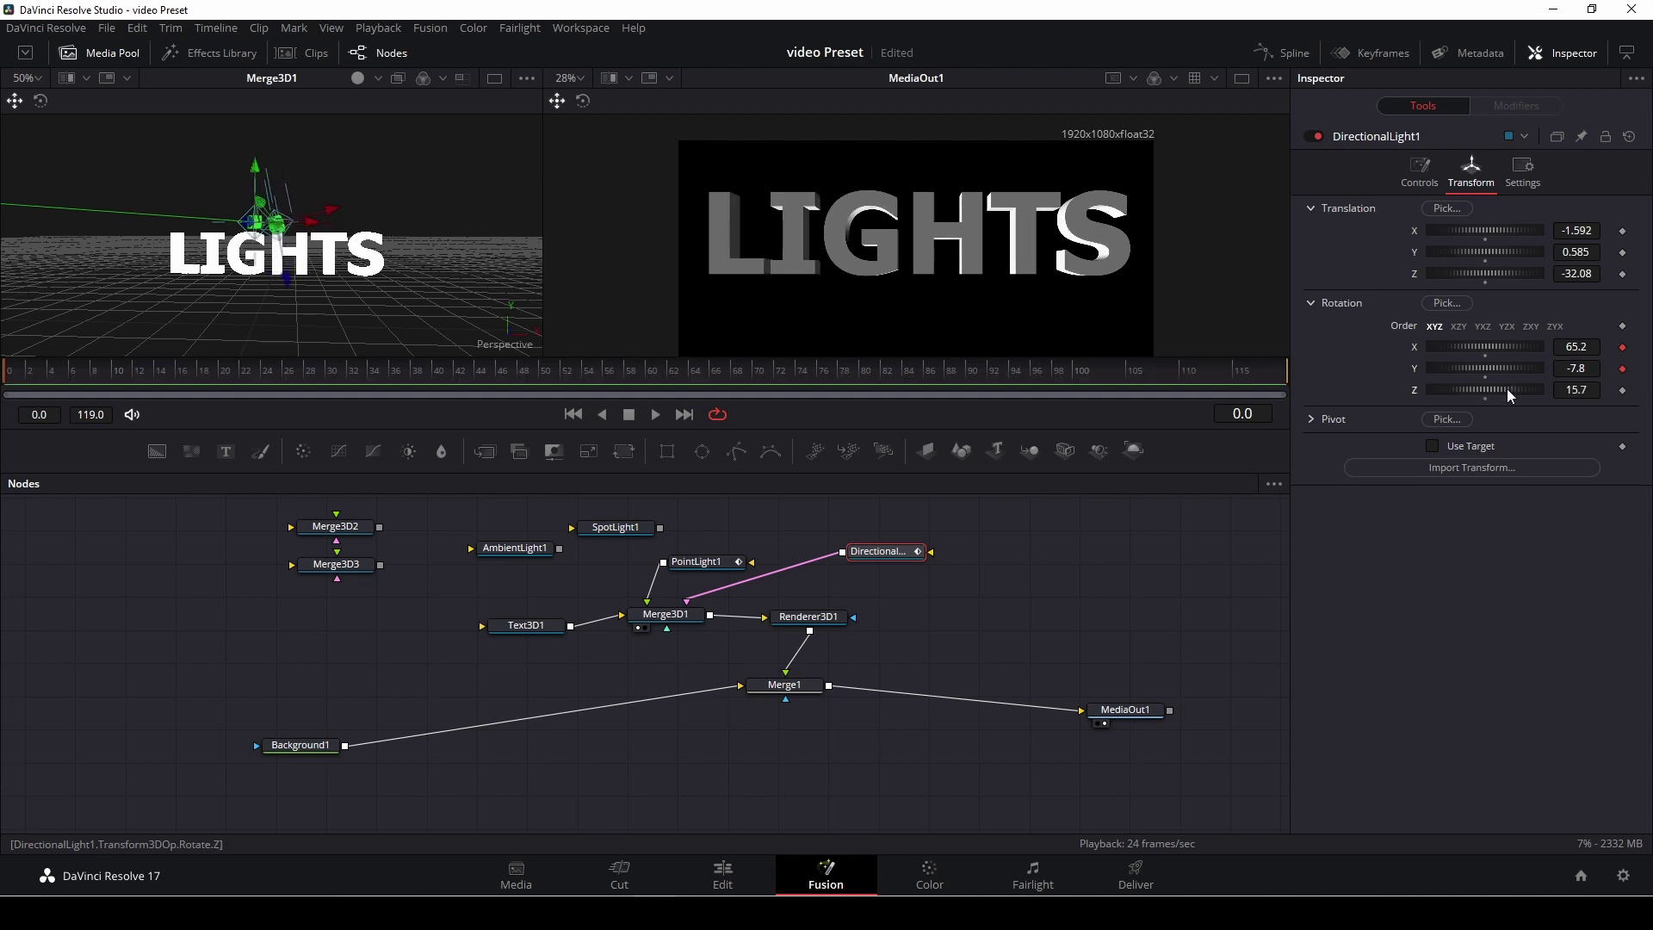
pyautogui.click(1624, 394)
pyautogui.moveTo(37, 377); pyautogui.dragTo(338, 379)
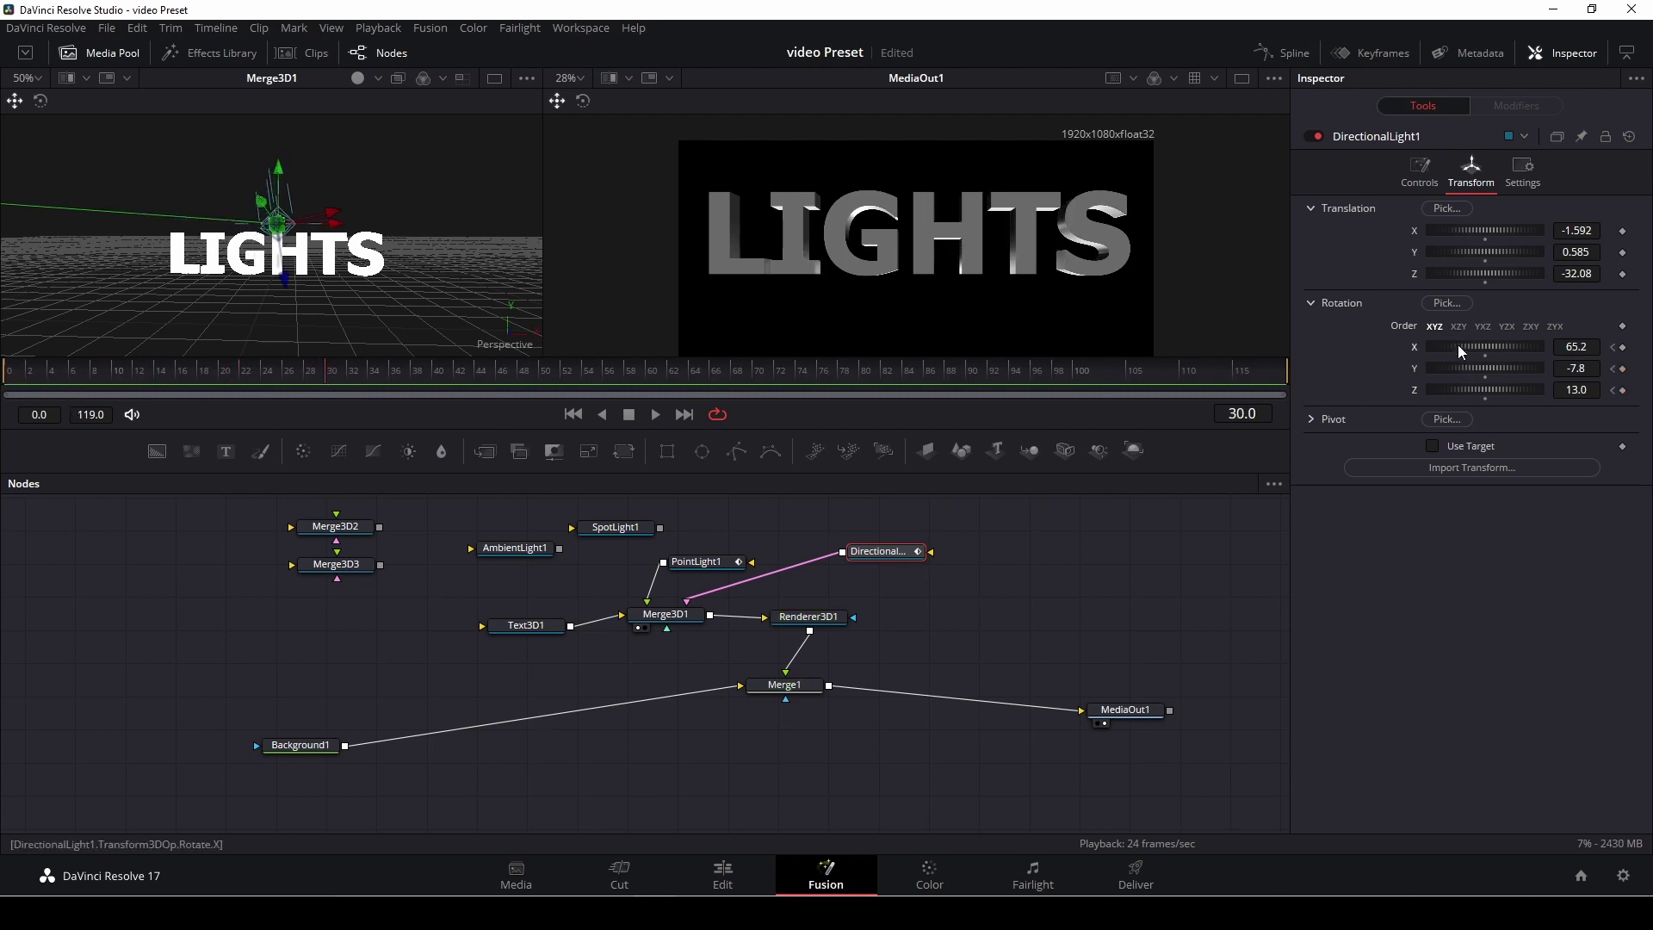
pyautogui.moveTo(1458, 344); pyautogui.dragTo(1499, 389)
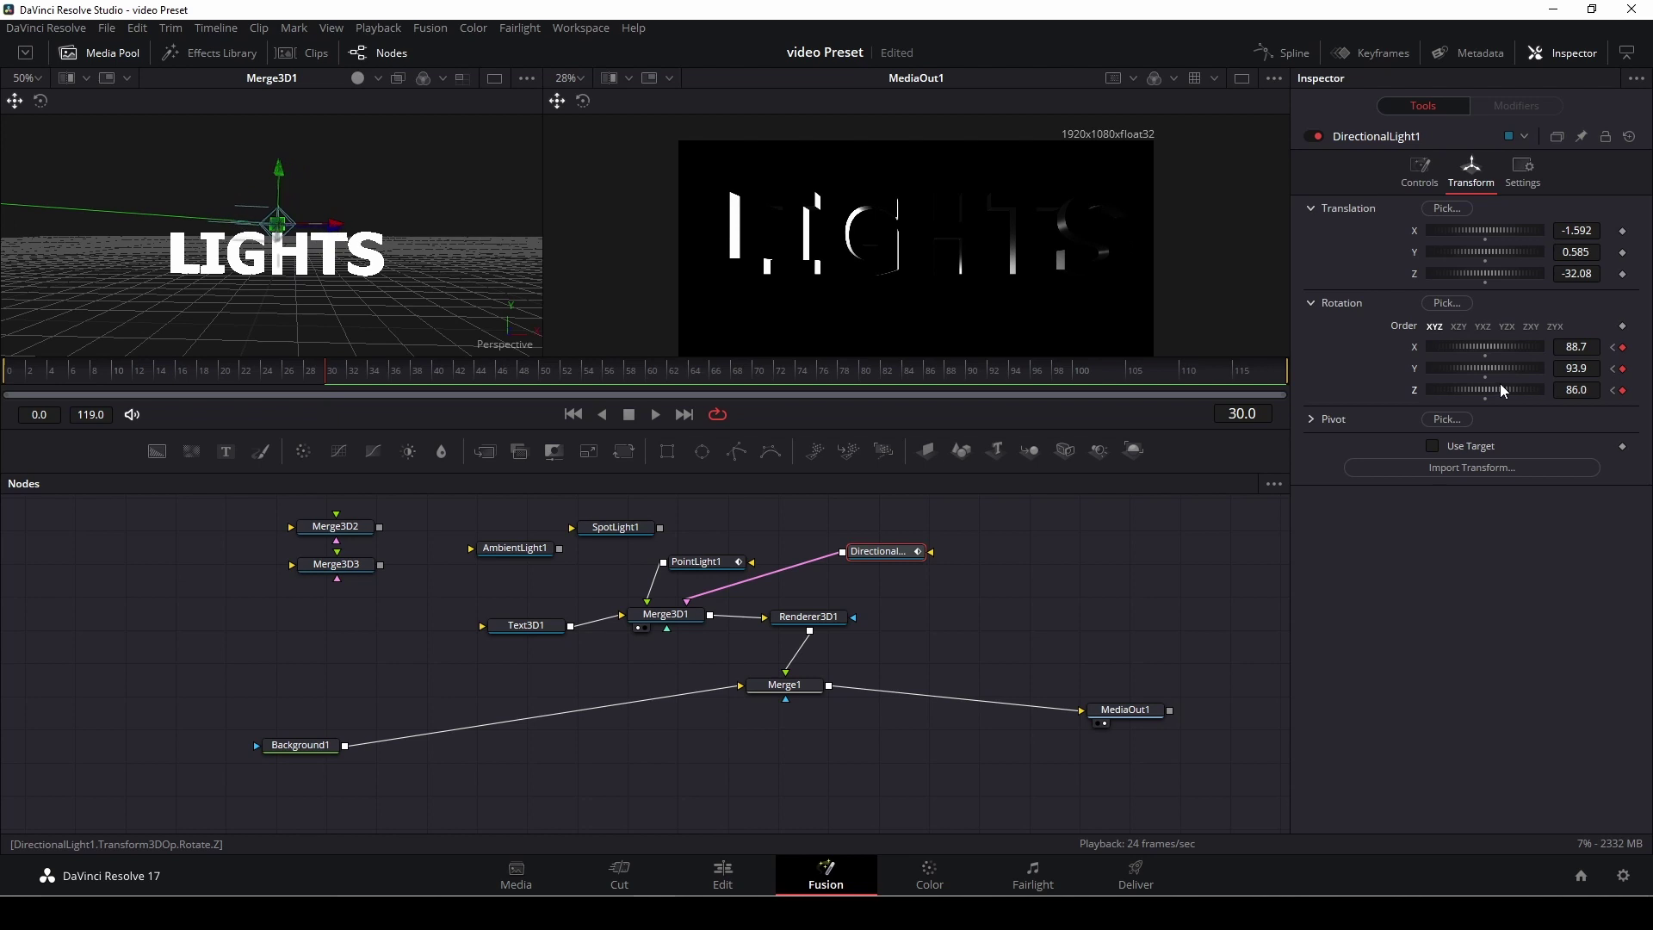